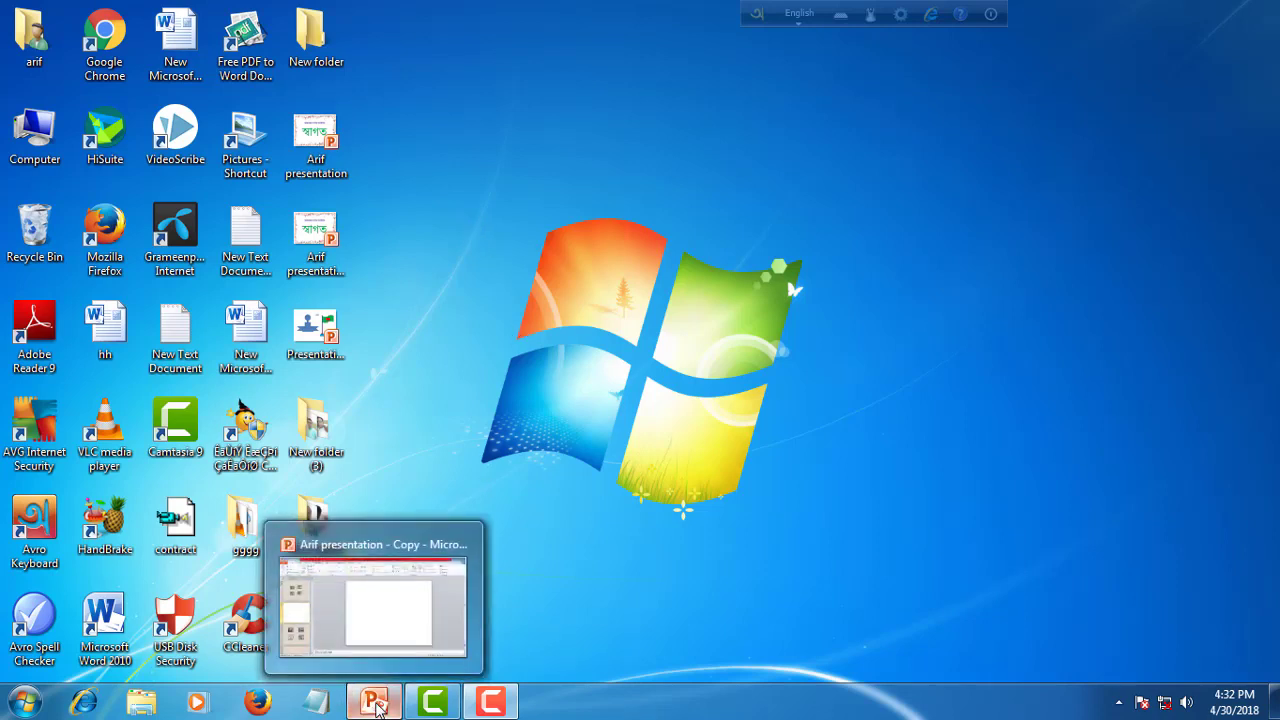
Restore the PowerPoint presentation window, showing slide 10, from the Windows 7 taskbar.
{"action": "left_click", "coordinate": [370, 703]}
Play slide 10 full-screen to watch the four framed photos, then end the show.
{"action": "left_click", "coordinate": [72, 280]}
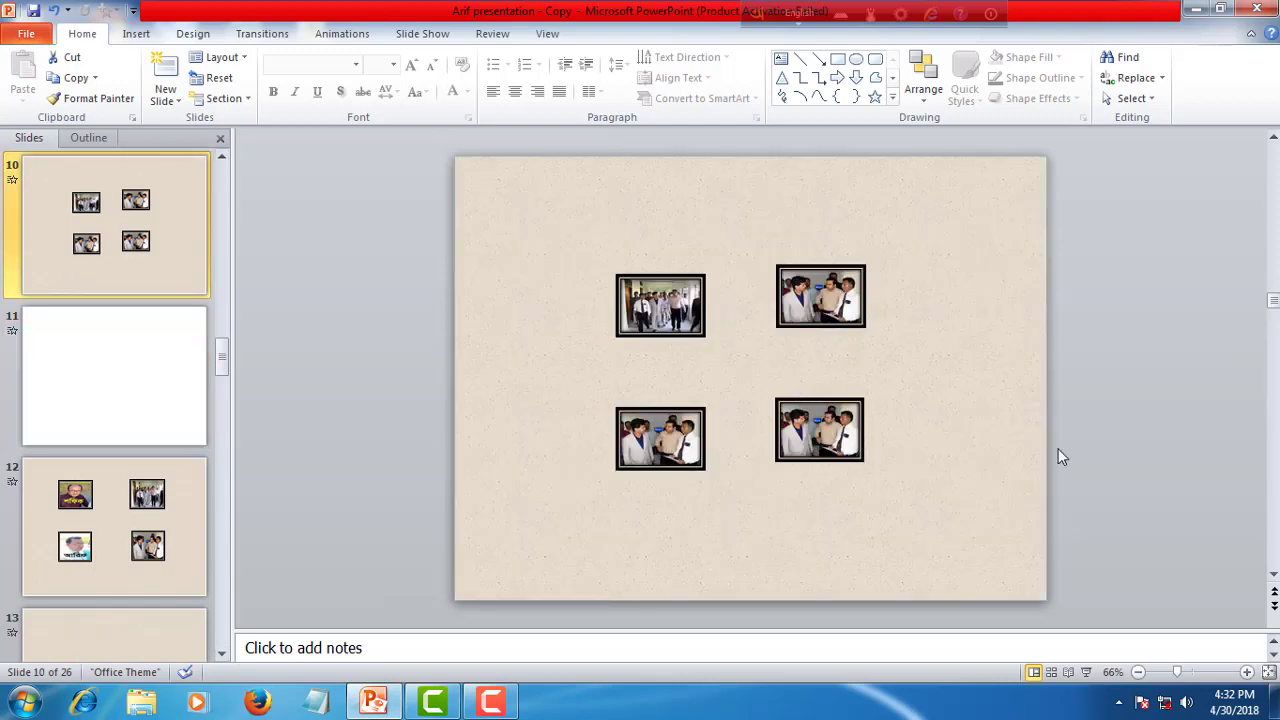
{"action": "left_click", "coordinate": [1088, 672]}
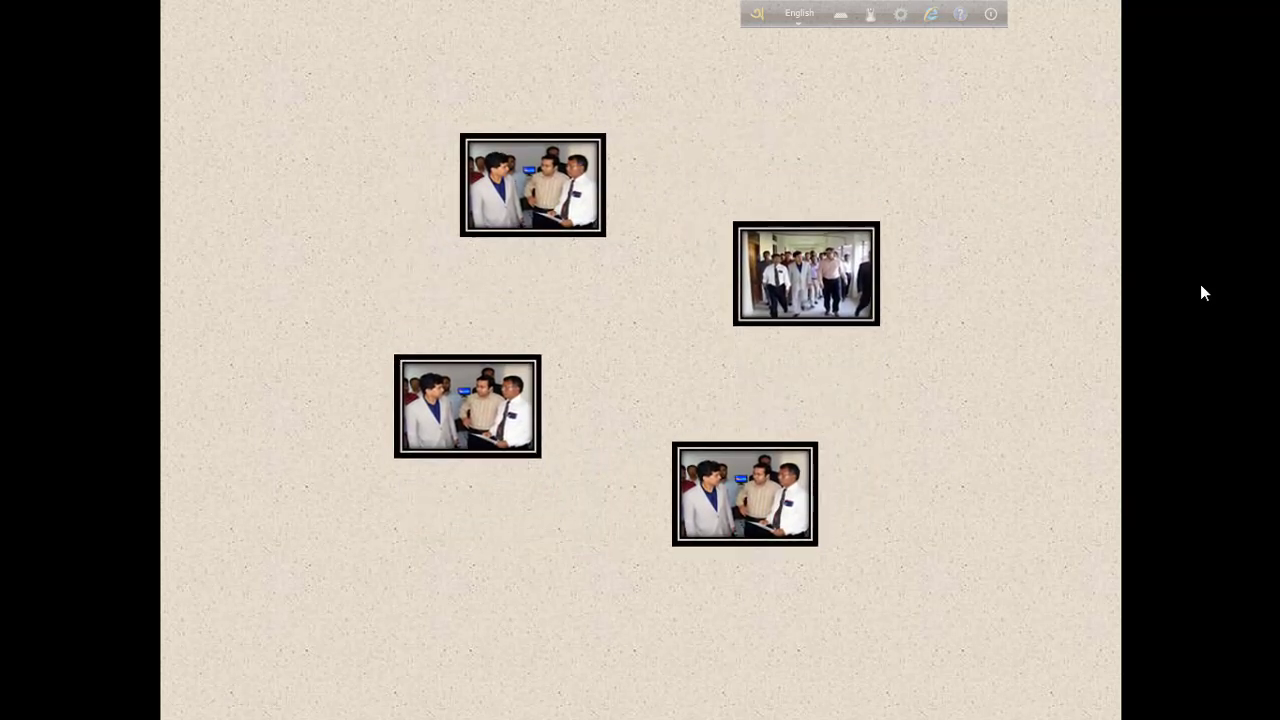
{"action": "key", "text": "Escape"}
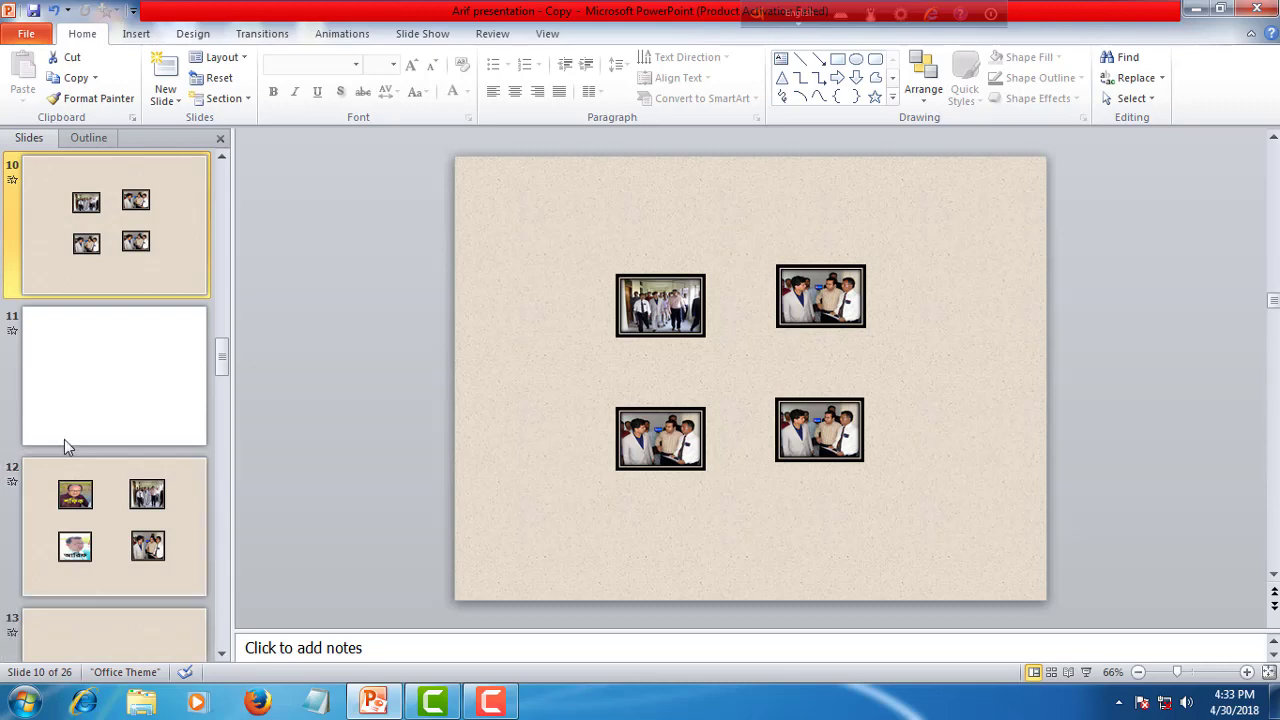
Fill slide 11's background with the light beige speckled texture through Format Background.
{"action": "left_click", "coordinate": [64, 440]}
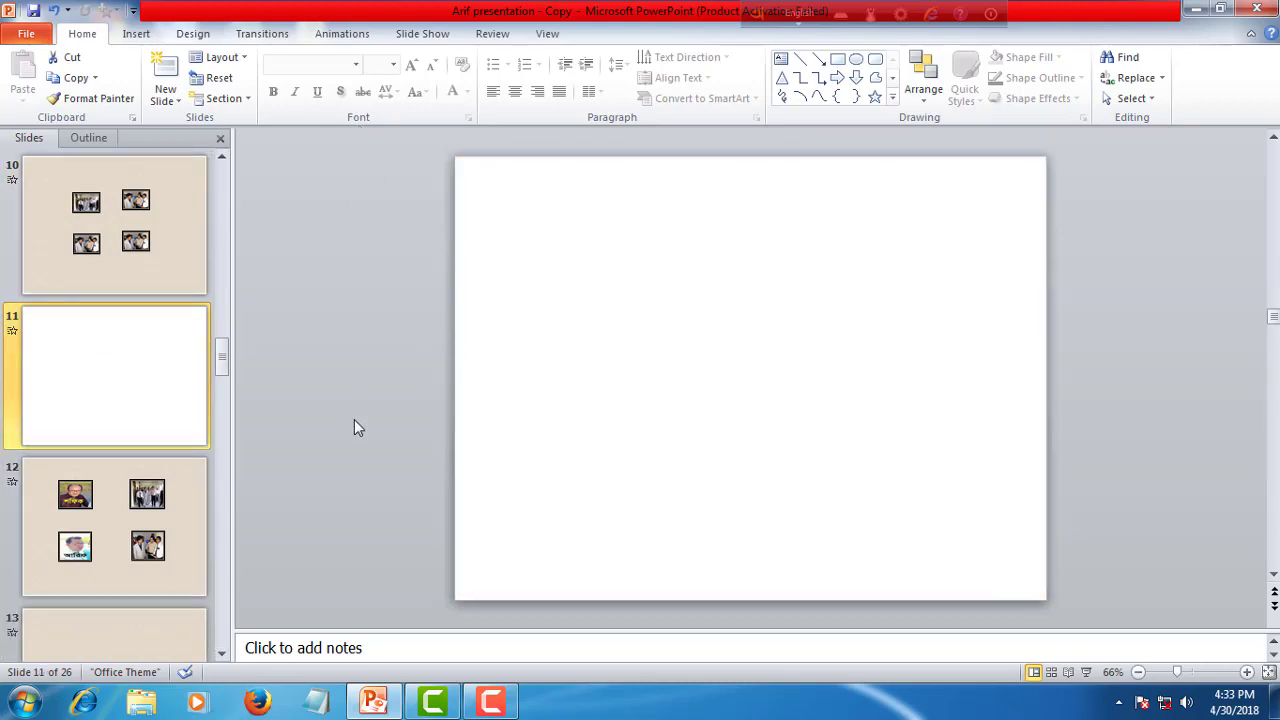
{"action": "left_click", "coordinate": [578, 250]}
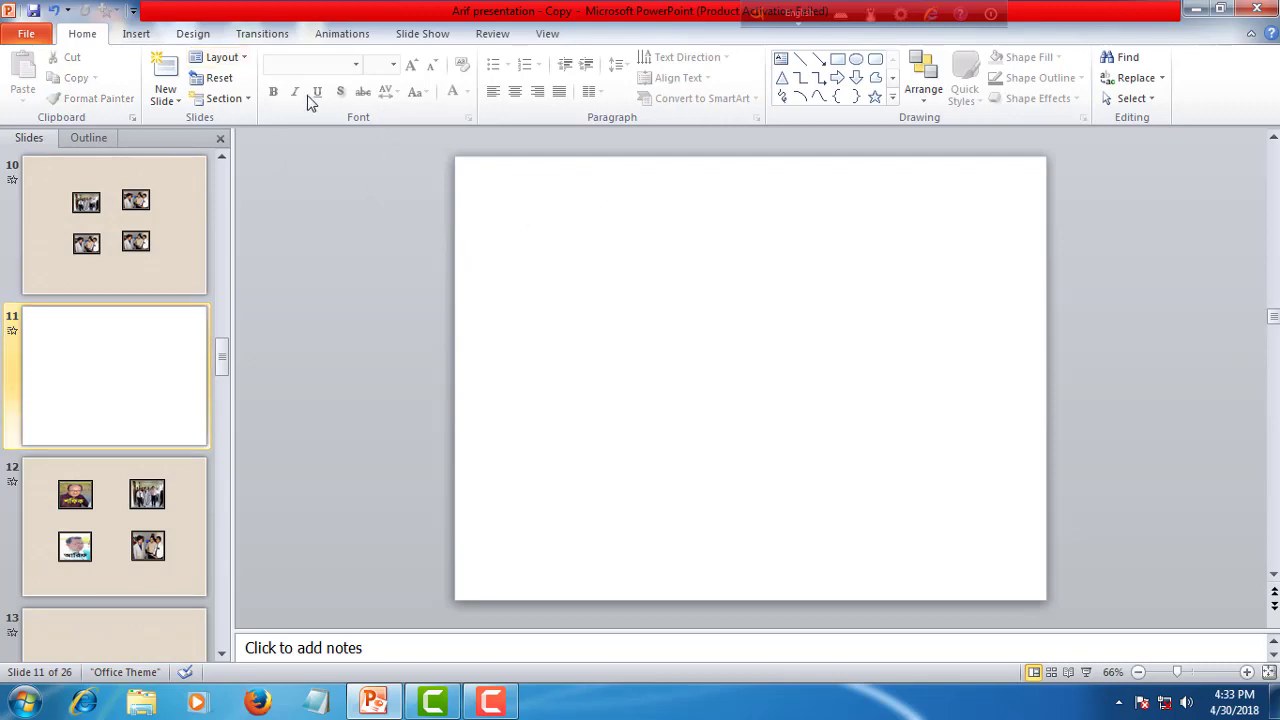
{"action": "right_click", "coordinate": [642, 277]}
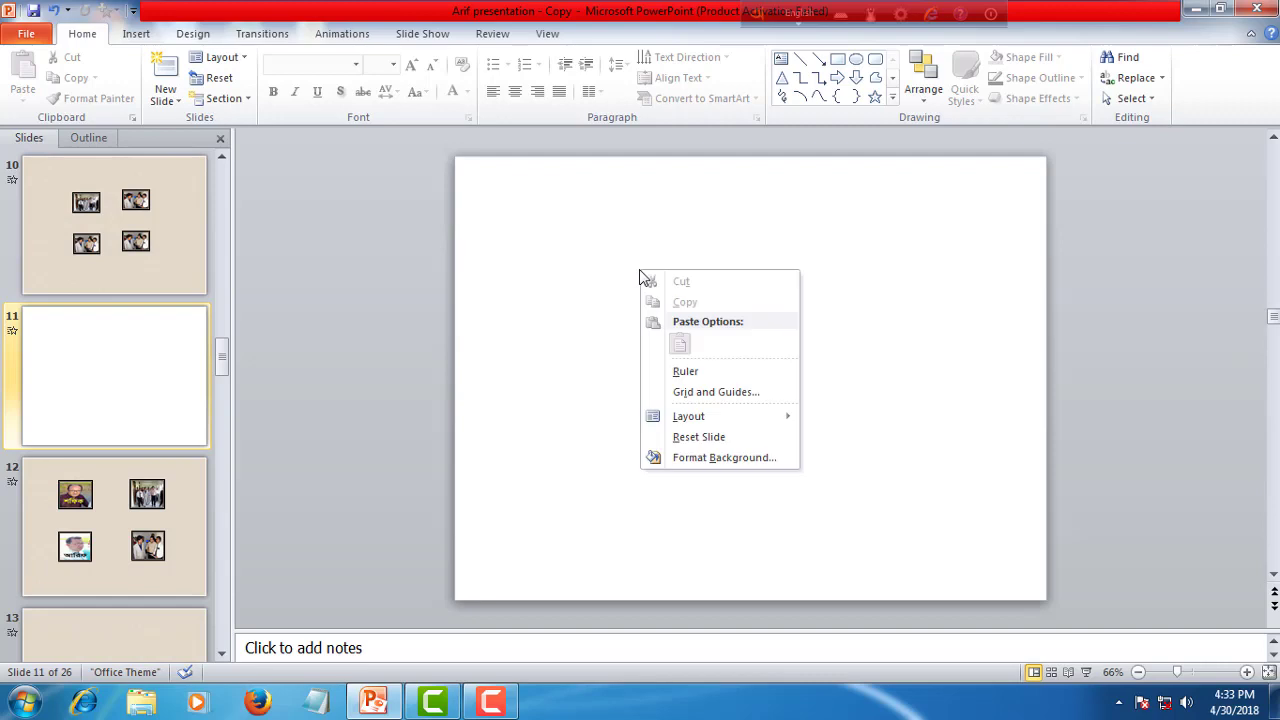
{"action": "left_click", "coordinate": [744, 464]}
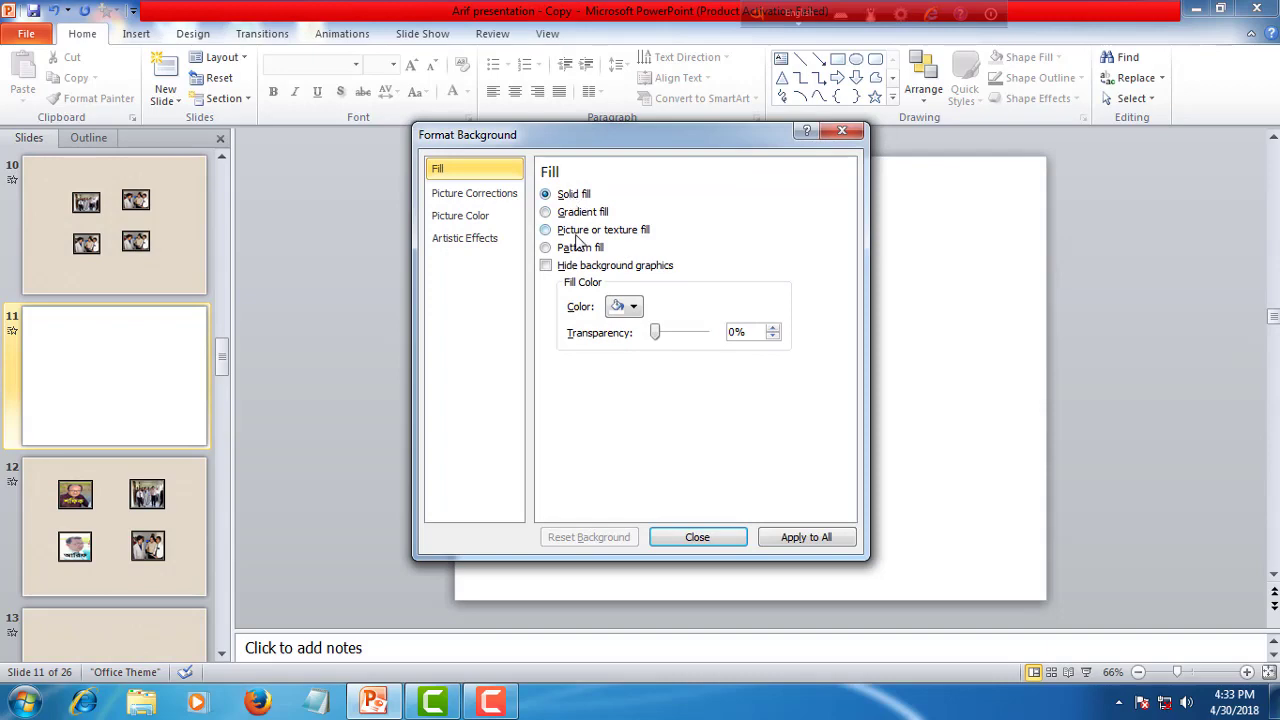
{"action": "left_click", "coordinate": [576, 231]}
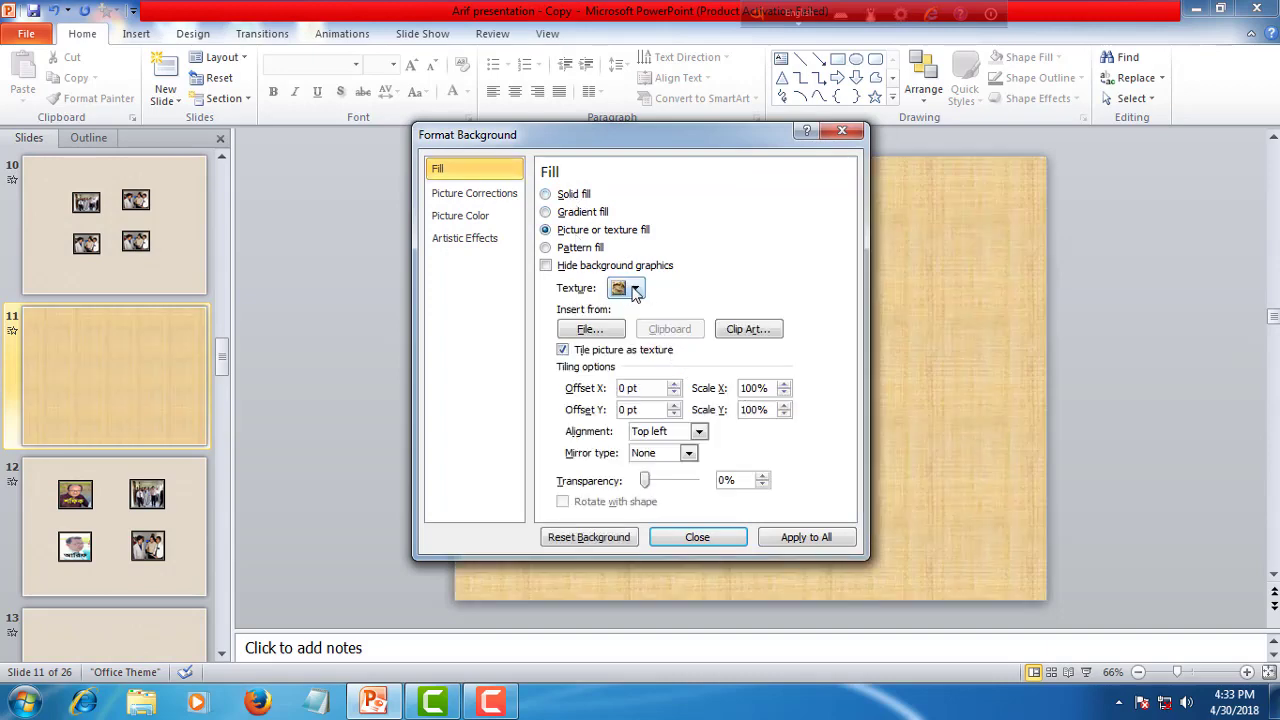
{"action": "left_click", "coordinate": [636, 288]}
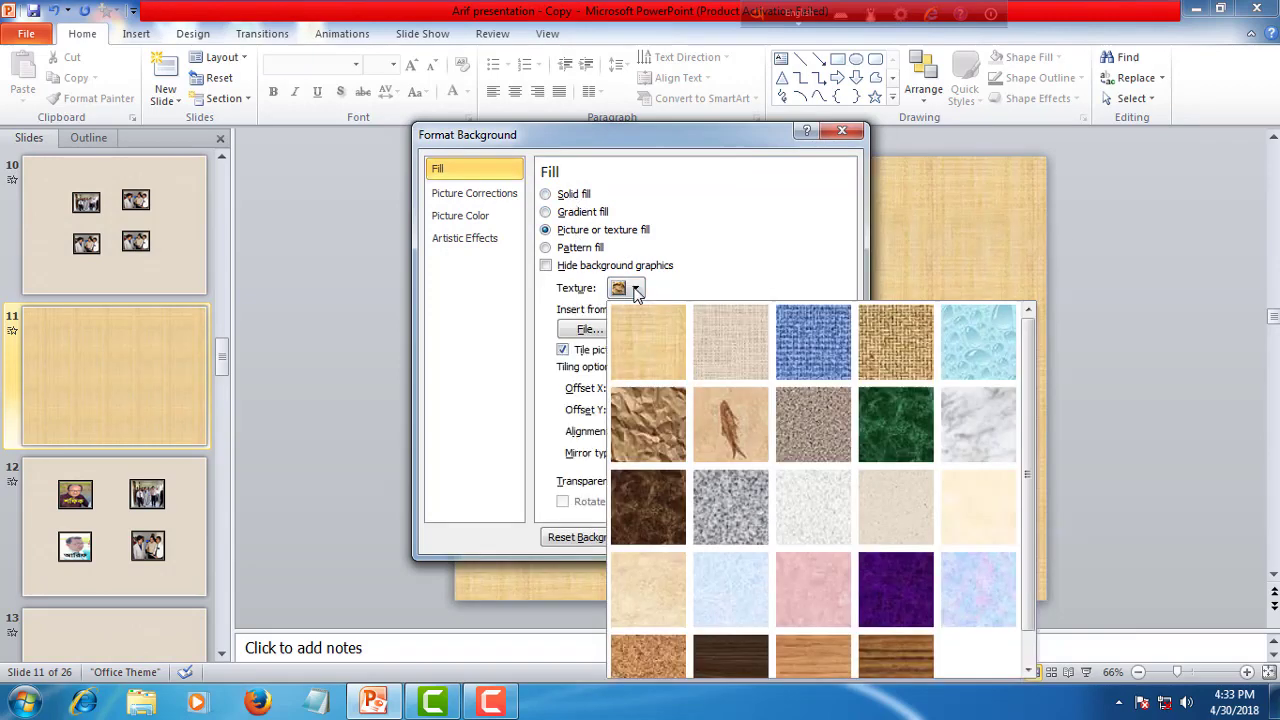
{"action": "left_click", "coordinate": [880, 523]}
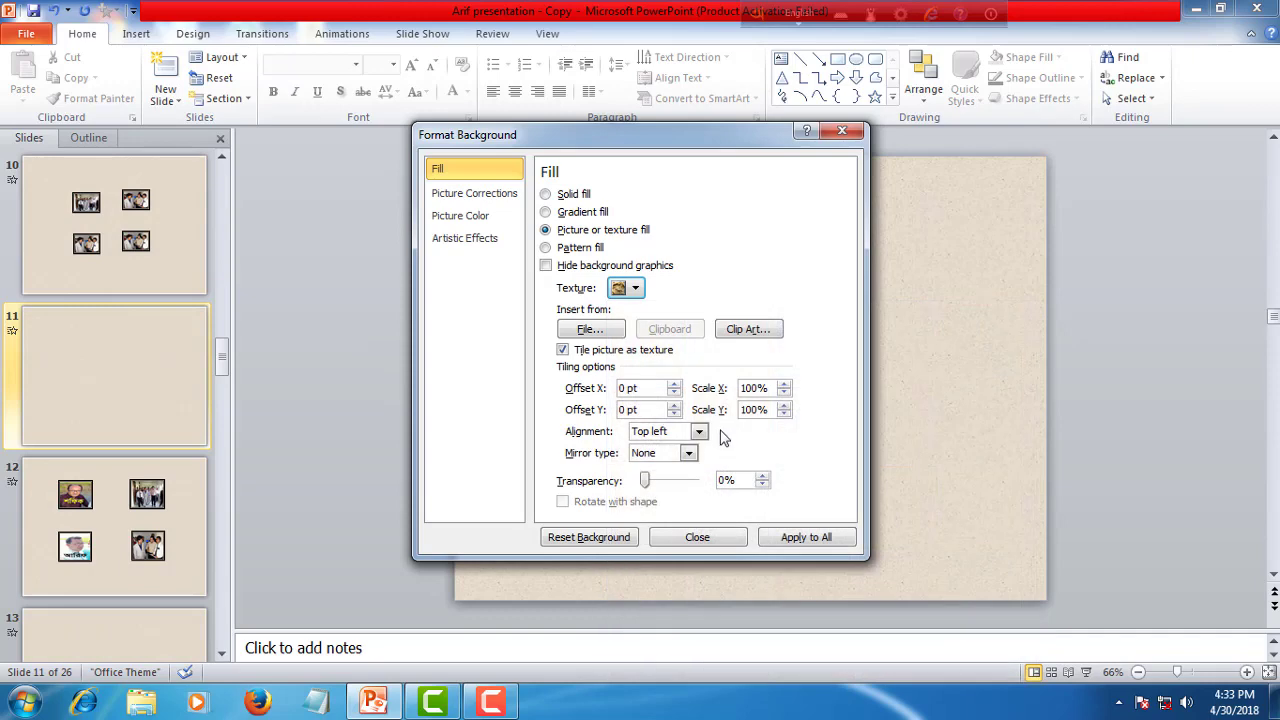
{"action": "left_click", "coordinate": [702, 536]}
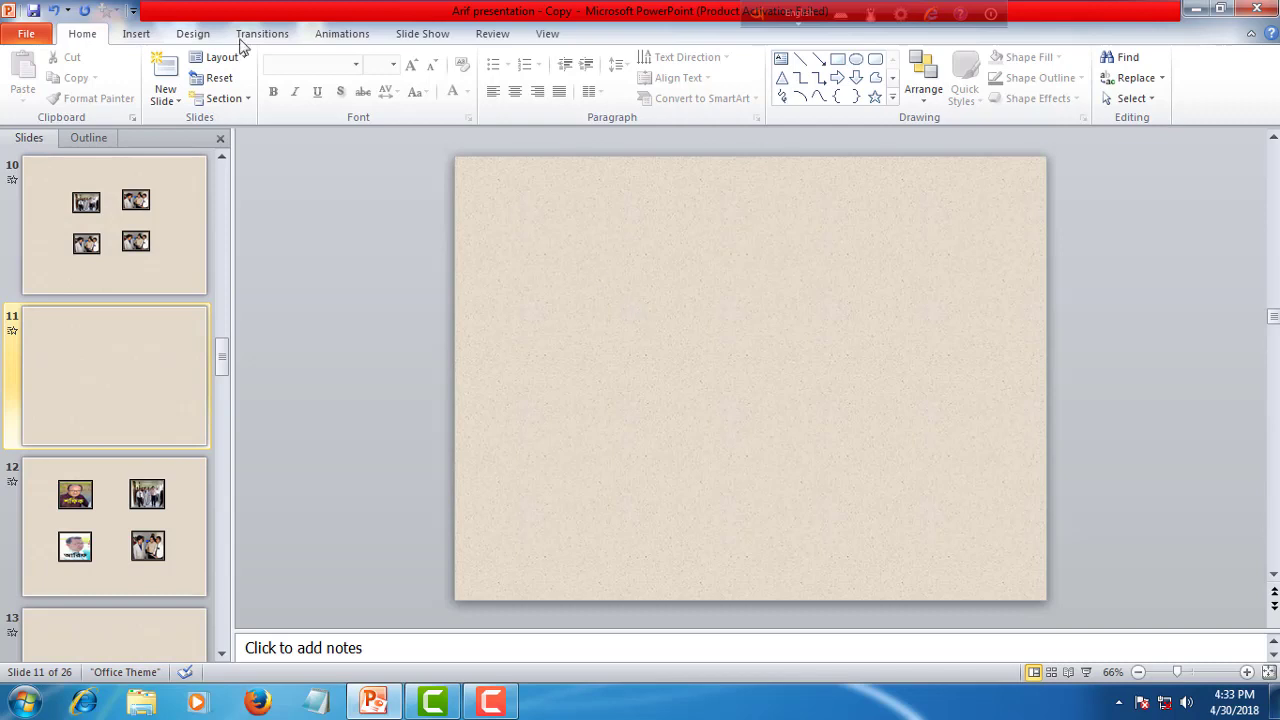
Narrow the Slides pane slightly and open slide 12 with its four framed photos.
{"action": "left_click", "coordinate": [140, 34]}
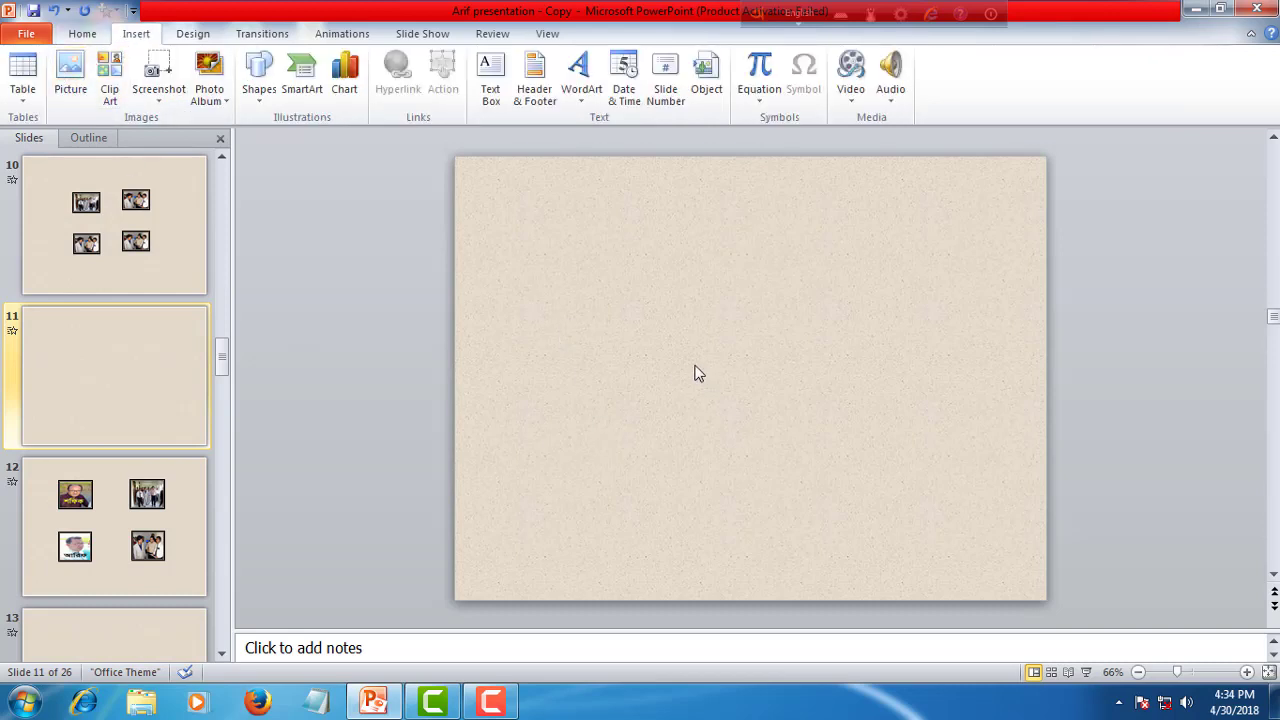
{"action": "mouse_move", "coordinate": [222, 357]}
{"action": "left_mouse_down"}
{"action": "mouse_move", "coordinate": [222, 389]}
{"action": "mouse_move", "coordinate": [214, 298]}
{"action": "mouse_move", "coordinate": [209, 375]}
{"action": "left_mouse_up"}
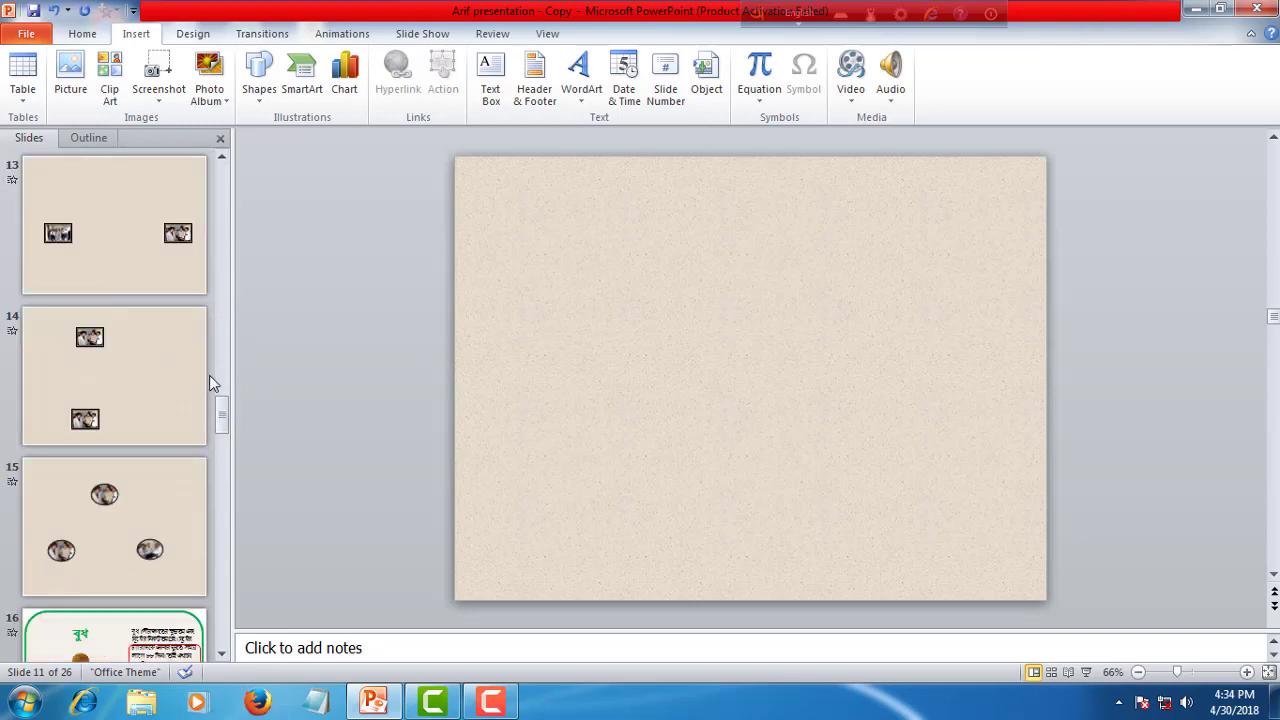
{"action": "left_click_drag", "start_coordinate": [228, 390], "coordinate": [224, 380]}
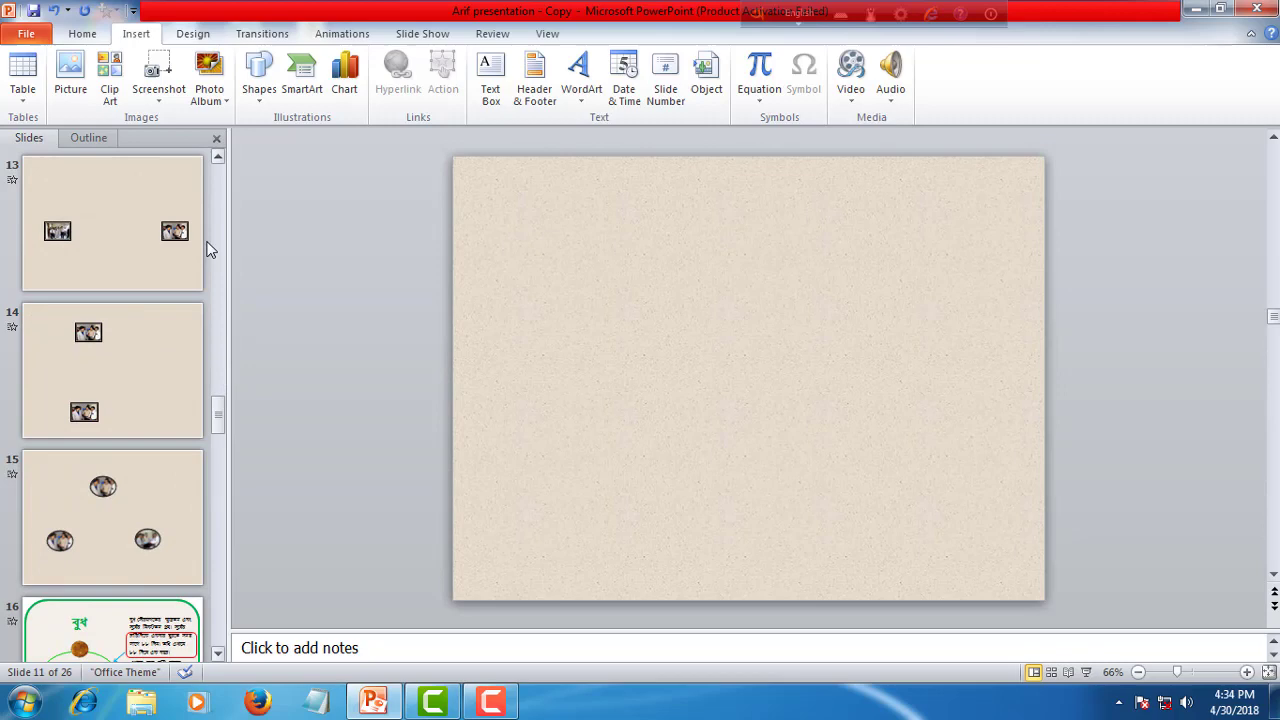
{"action": "left_click", "coordinate": [217, 156]}
{"action": "left_click", "coordinate": [217, 156]}
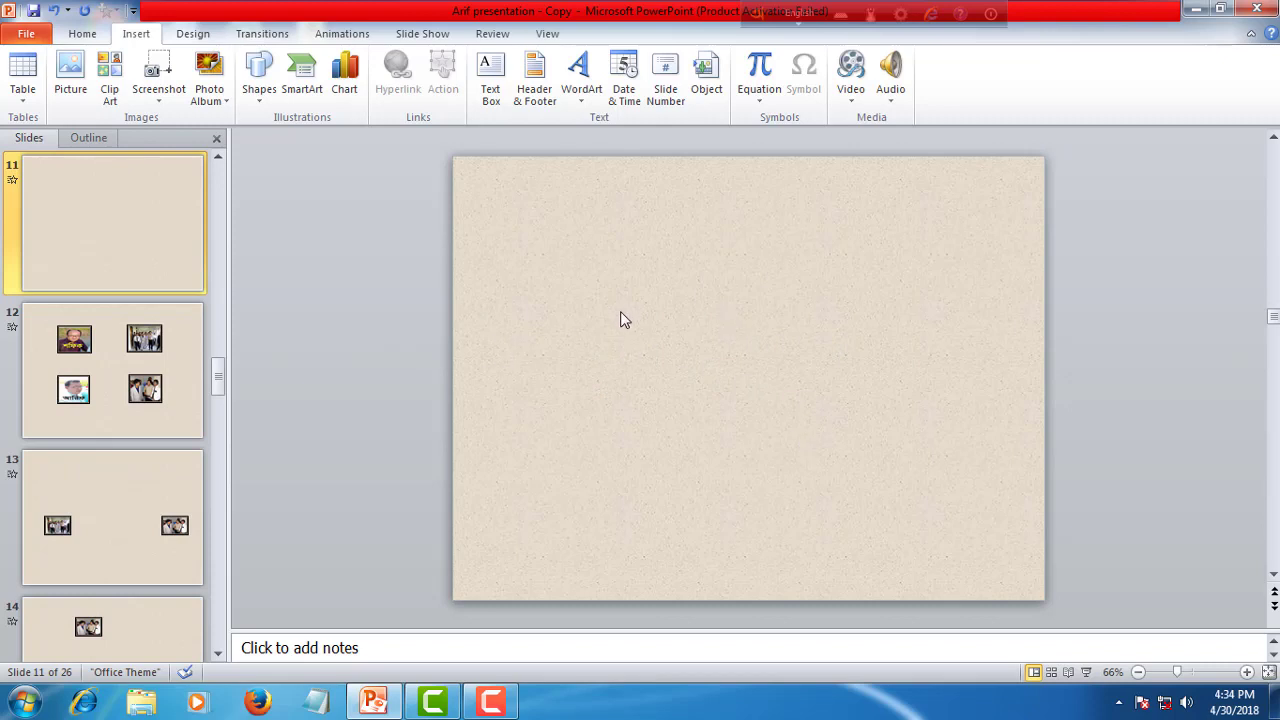
{"action": "left_click", "coordinate": [163, 343]}
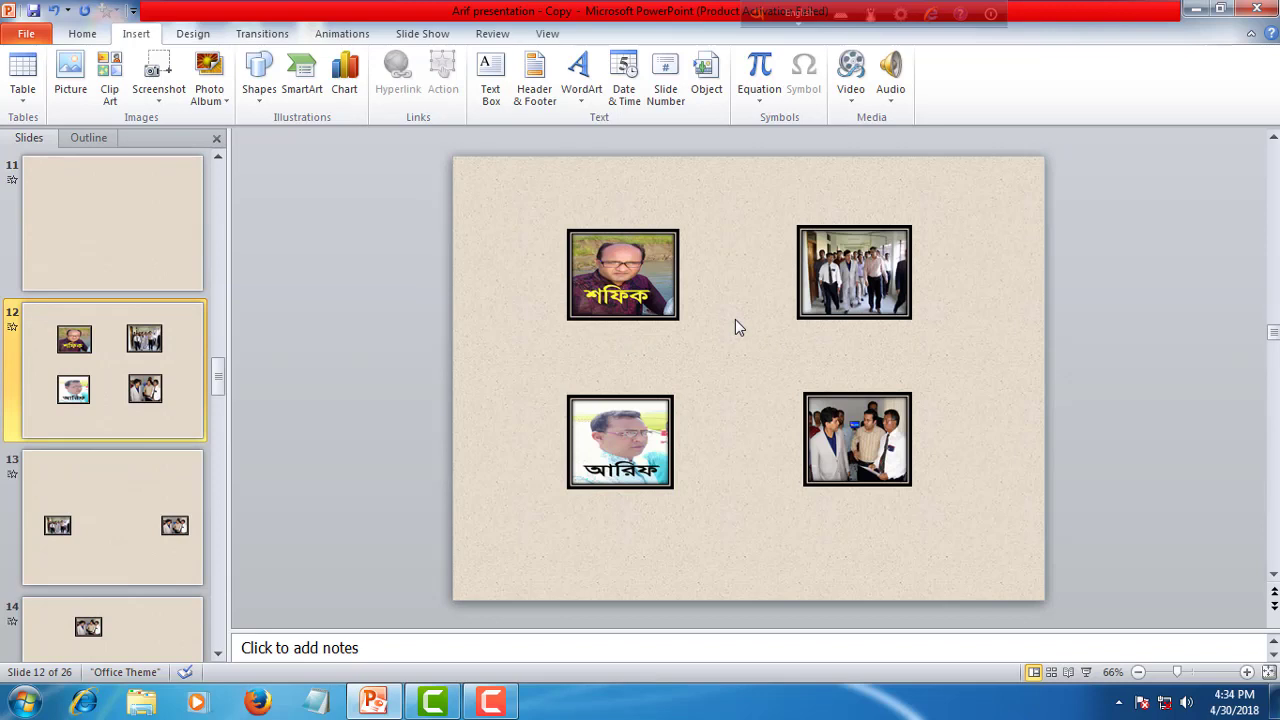
Select the top-left photo and bring up the More Motion Paths dialog from the Animations gallery.
{"action": "left_click", "coordinate": [645, 278]}
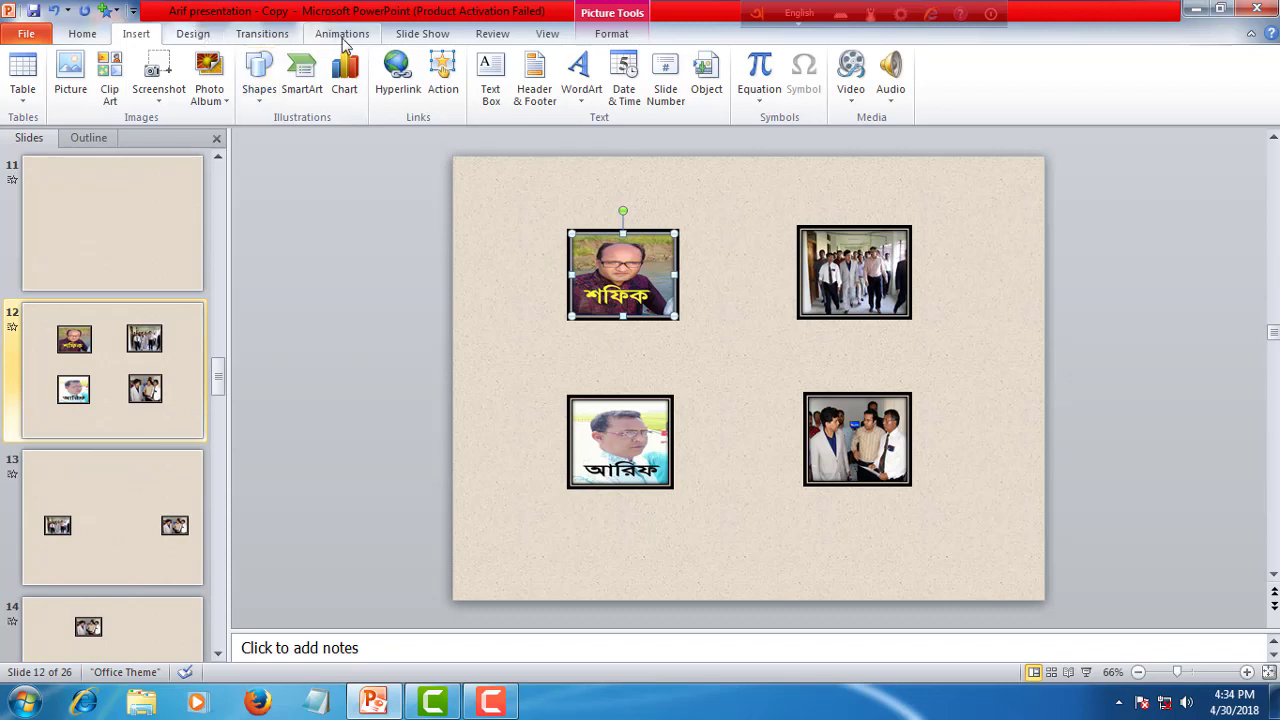
{"action": "left_click", "coordinate": [340, 40]}
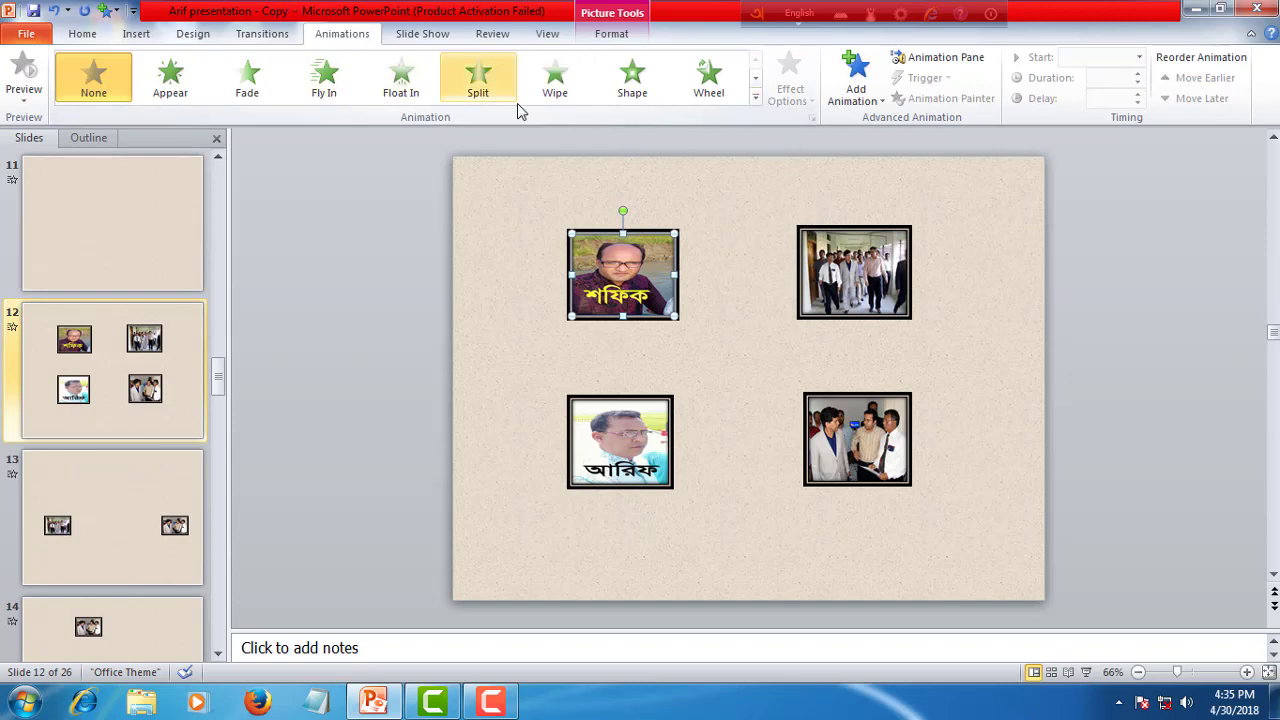
{"action": "left_click", "coordinate": [756, 97]}
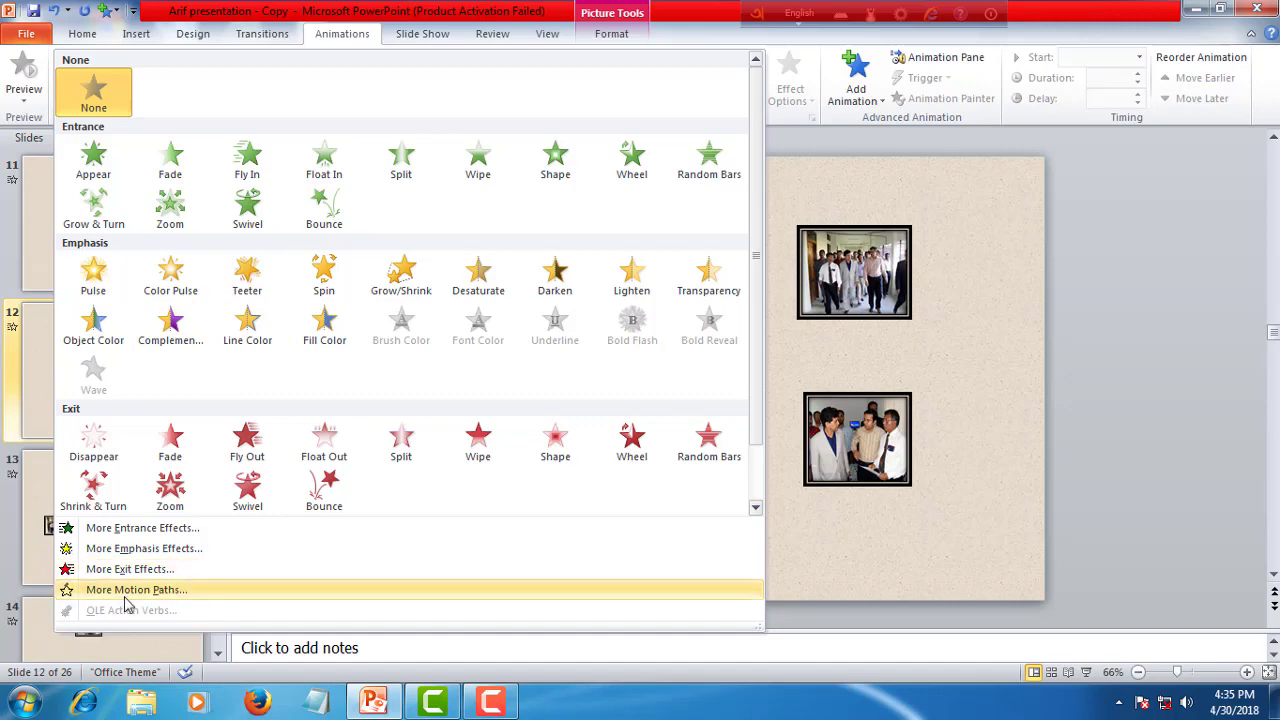
{"action": "left_click", "coordinate": [176, 594]}
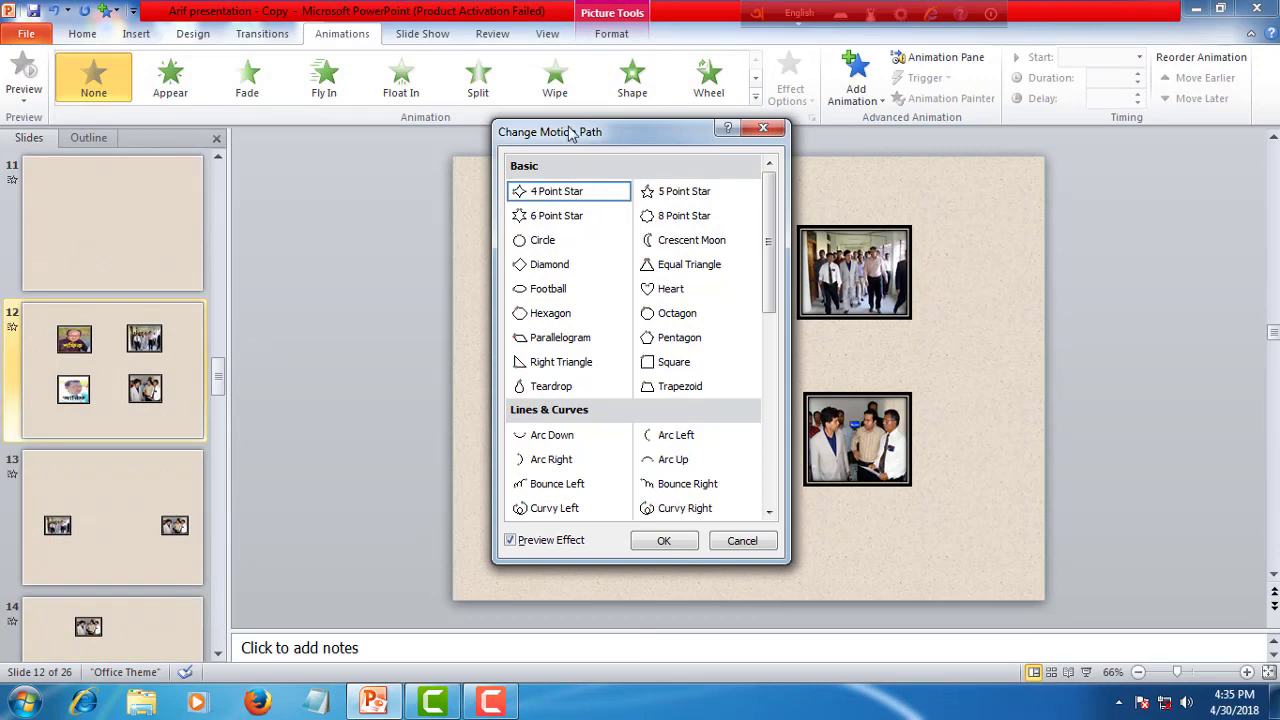
Apply the Curved Square motion path to the top-left photo.
{"action": "left_click_drag", "start_coordinate": [571, 135], "coordinate": [1011, 133]}
{"action": "left_click_drag", "start_coordinate": [987, 151], "coordinate": [988, 152]}
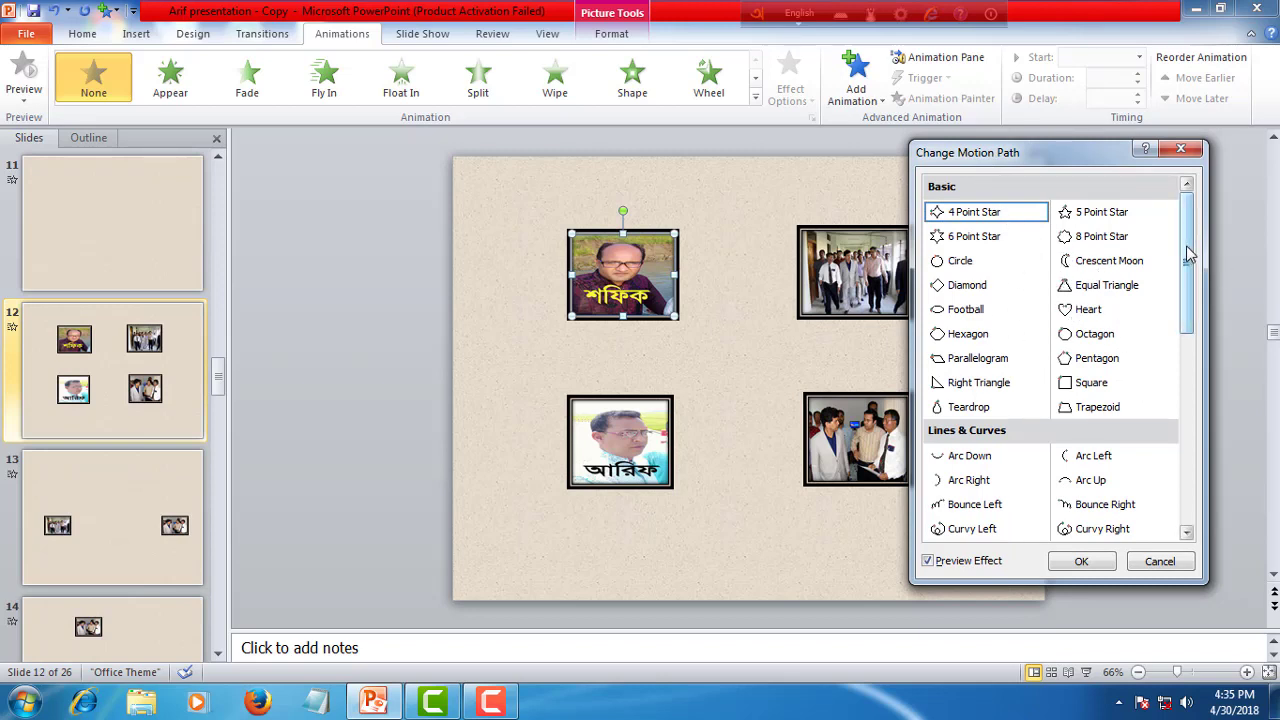
{"action": "left_click_drag", "start_coordinate": [1190, 255], "coordinate": [1216, 414]}
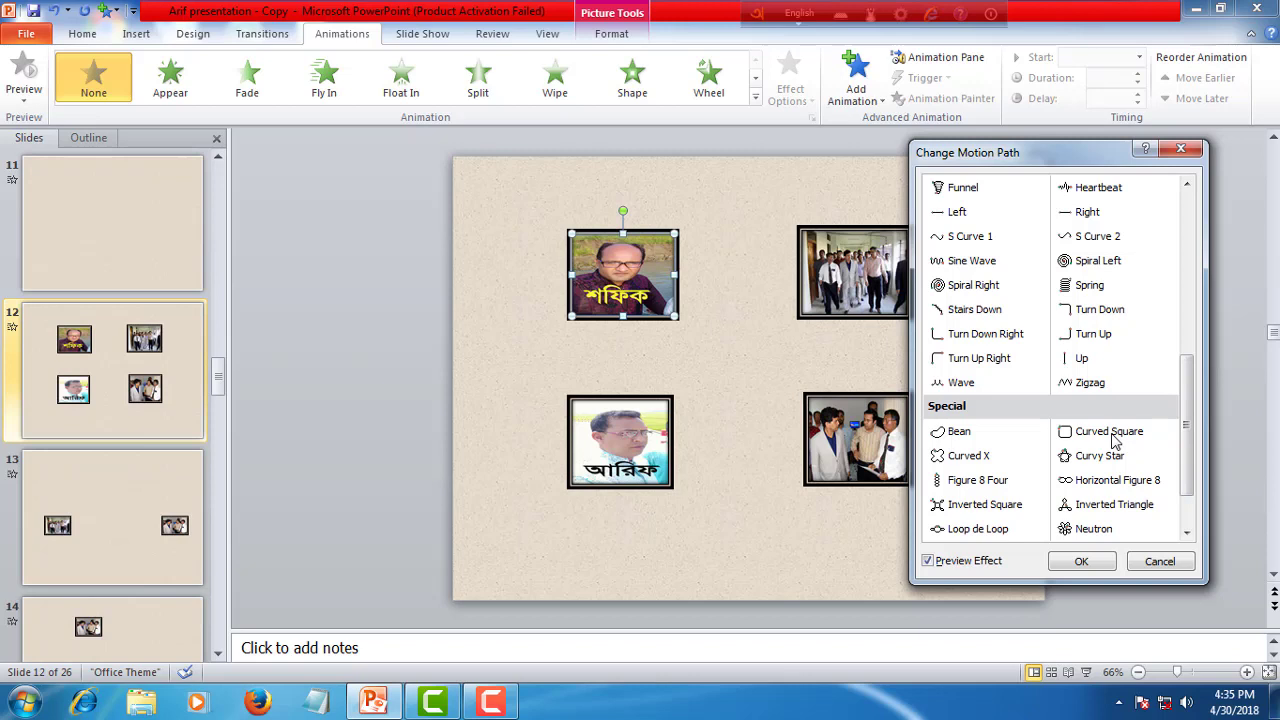
{"action": "left_click", "coordinate": [1115, 441]}
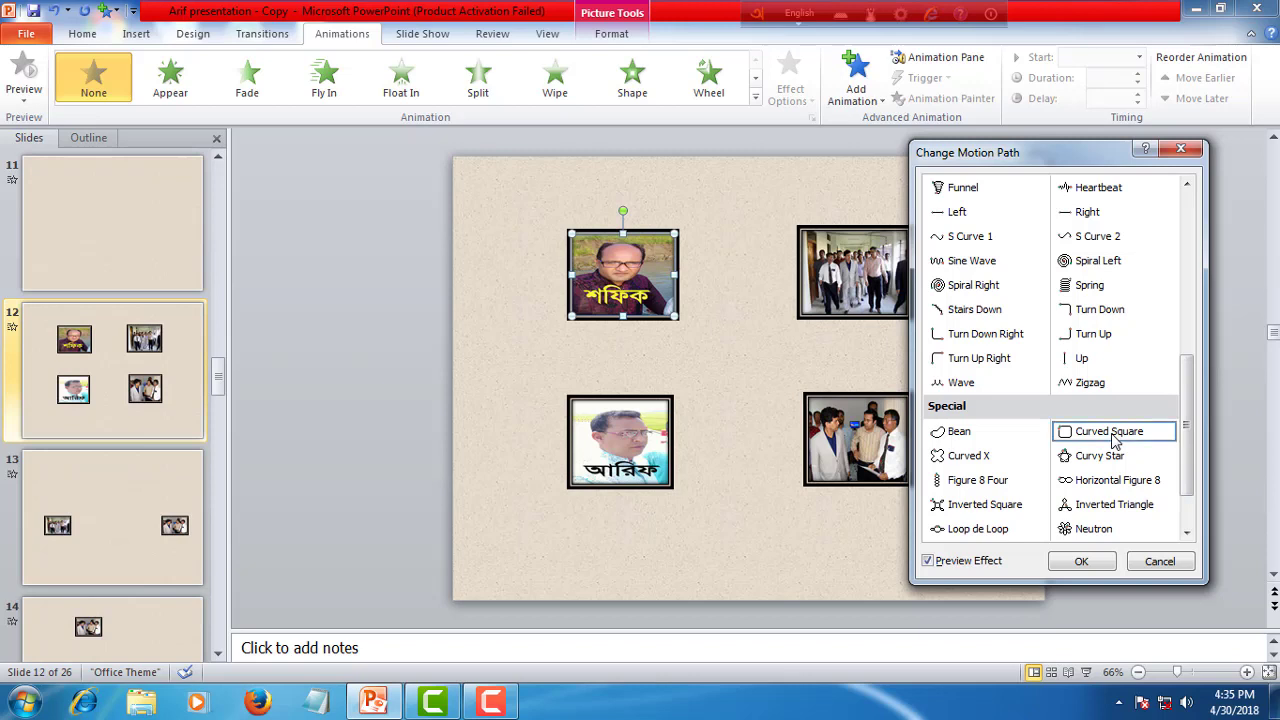
{"action": "left_click", "coordinate": [1083, 562]}
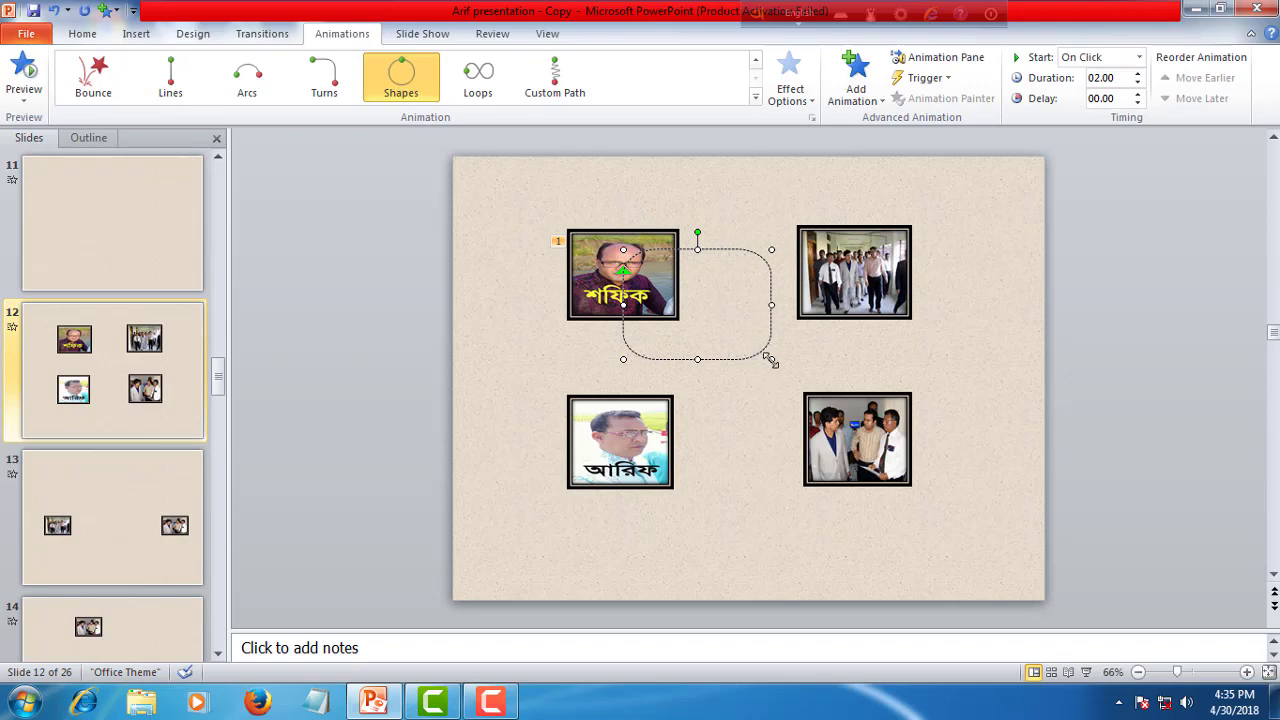
Stretch the curved-square path left and down so it loops around all four photos.
{"action": "left_click_drag", "start_coordinate": [770, 360], "coordinate": [887, 487]}
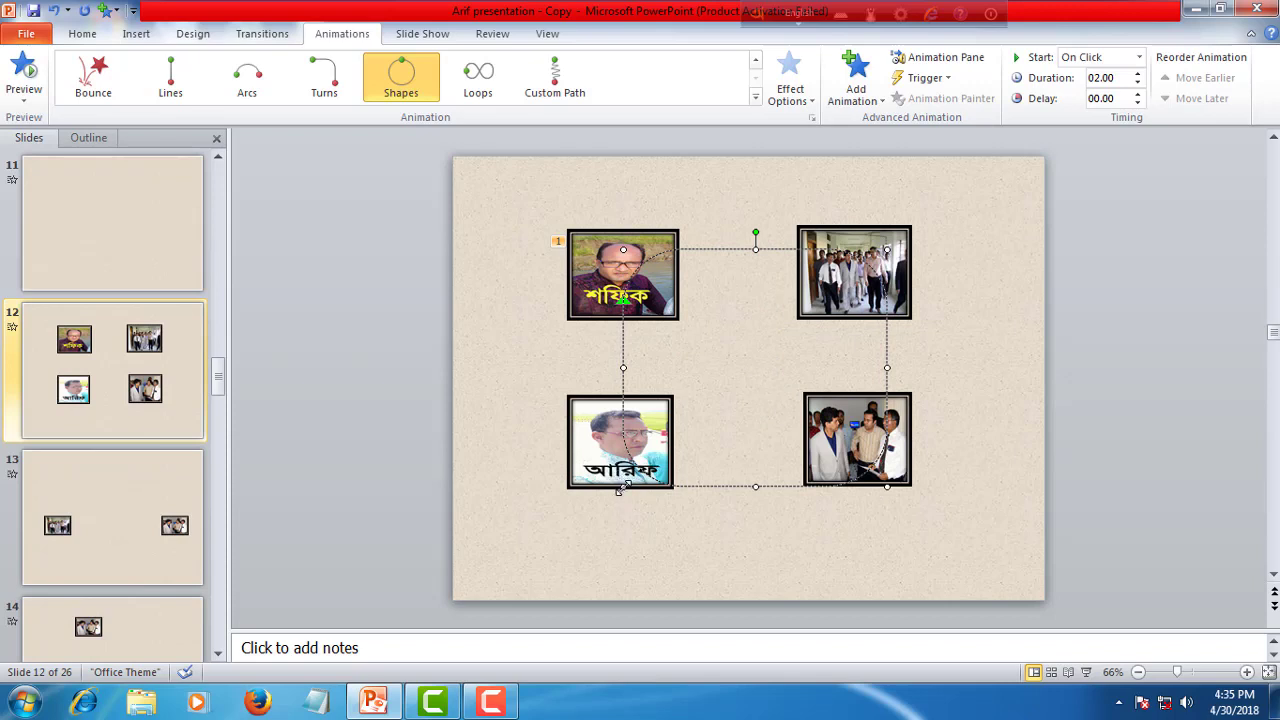
{"action": "left_click_drag", "start_coordinate": [621, 488], "coordinate": [605, 495]}
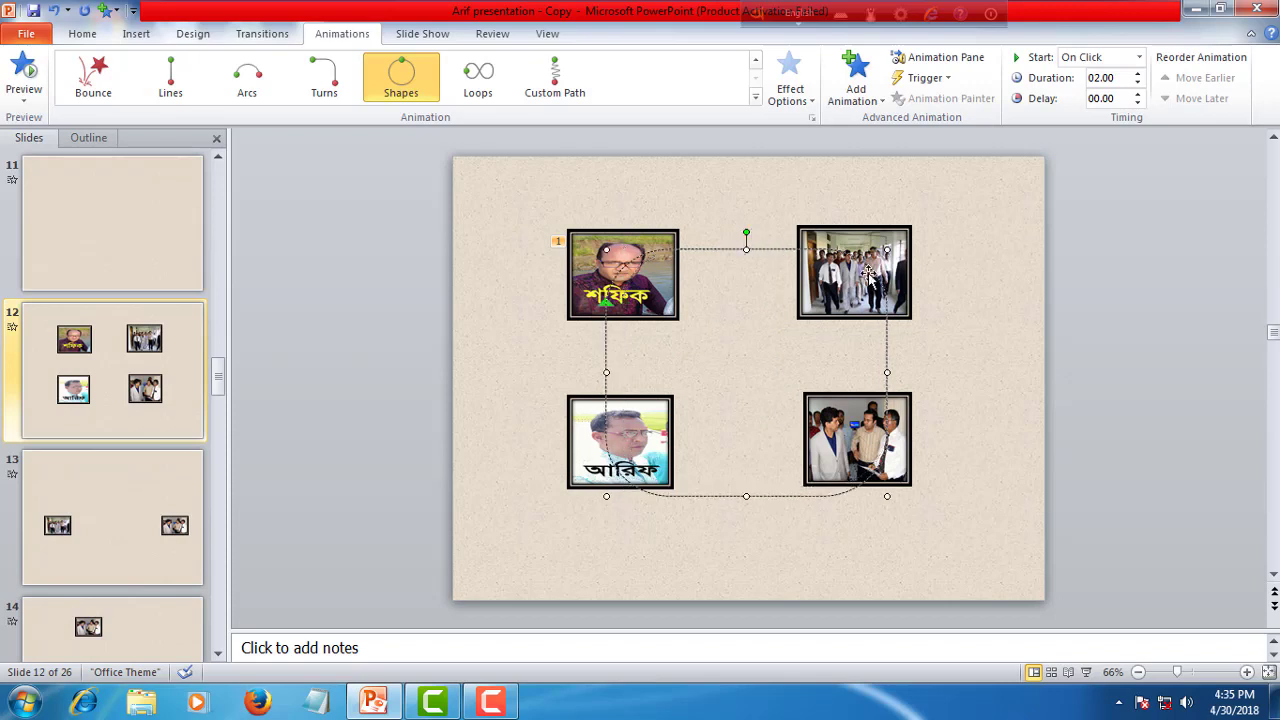
{"action": "left_click", "coordinate": [607, 247]}
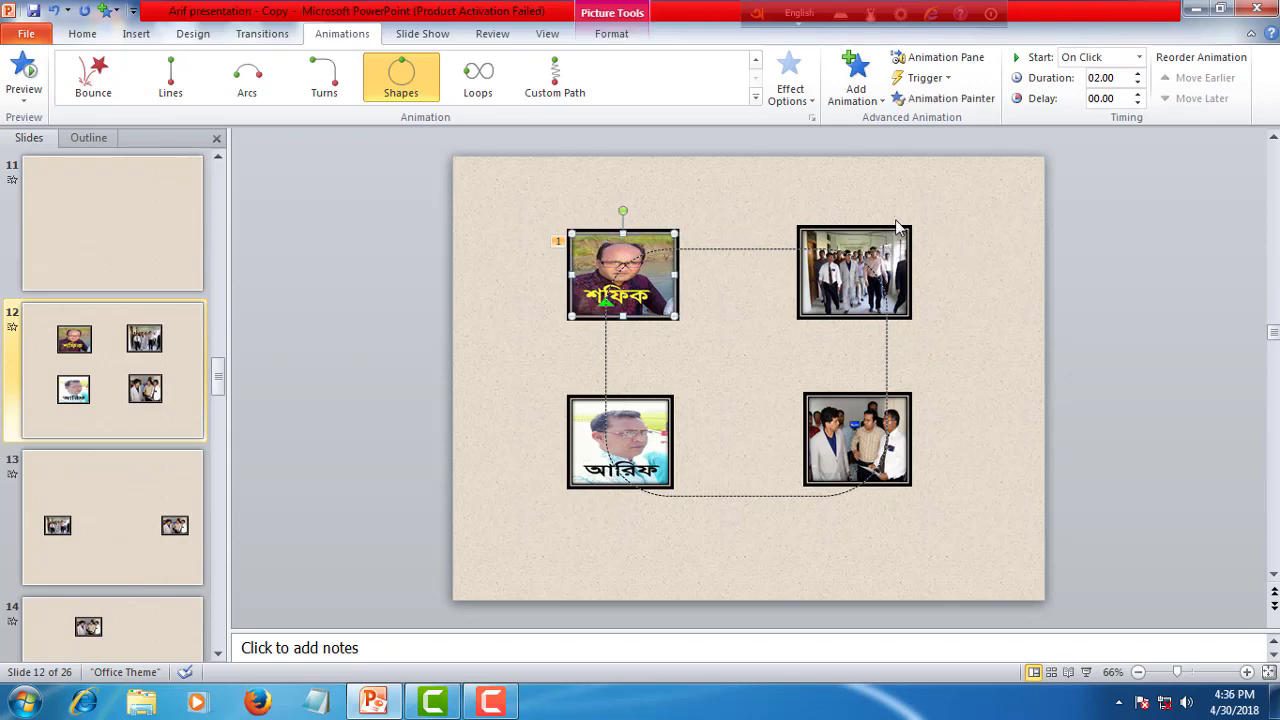
Apply a Curved Square motion path to the upper-right photo.
{"action": "left_click", "coordinate": [890, 255]}
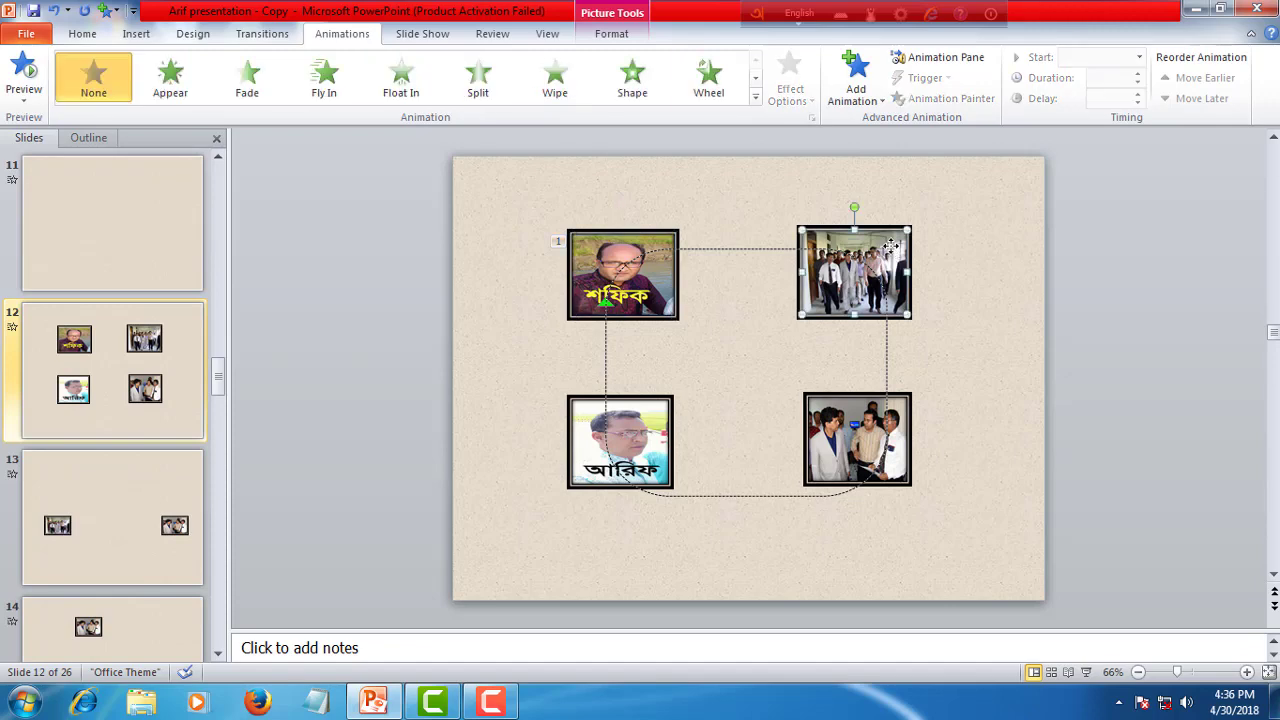
{"action": "left_click", "coordinate": [756, 100]}
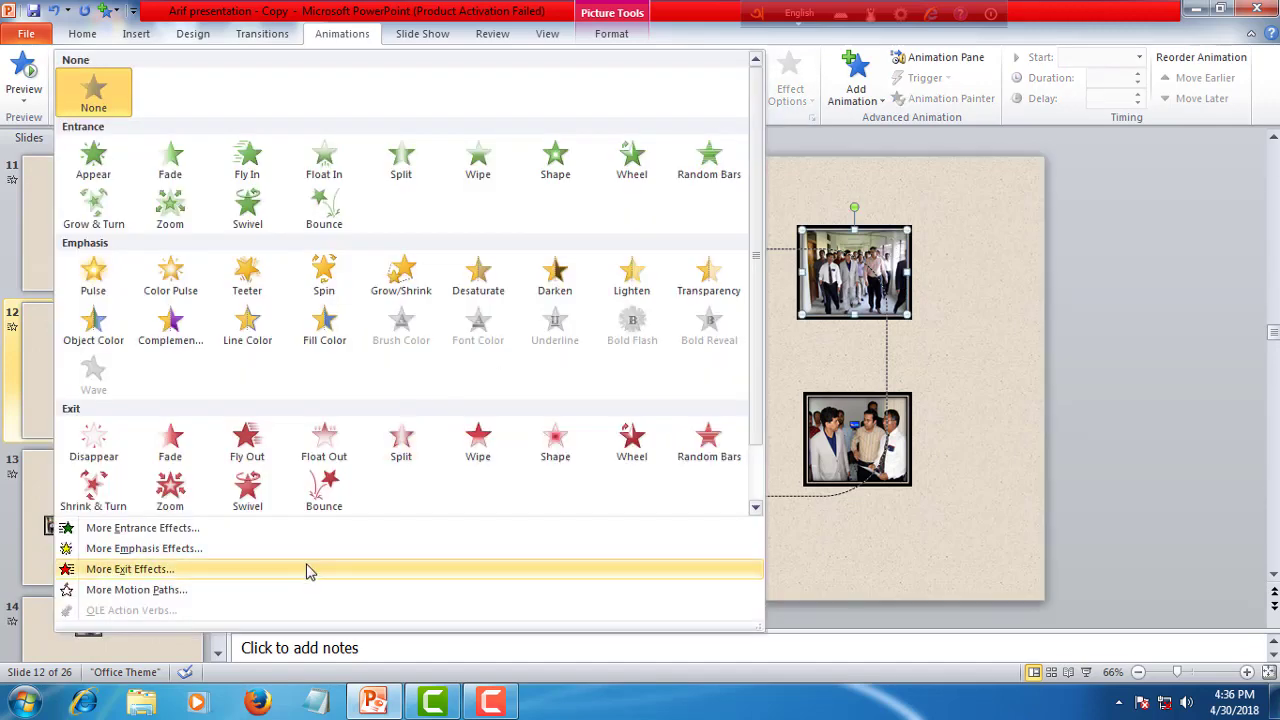
{"action": "left_click", "coordinate": [212, 600]}
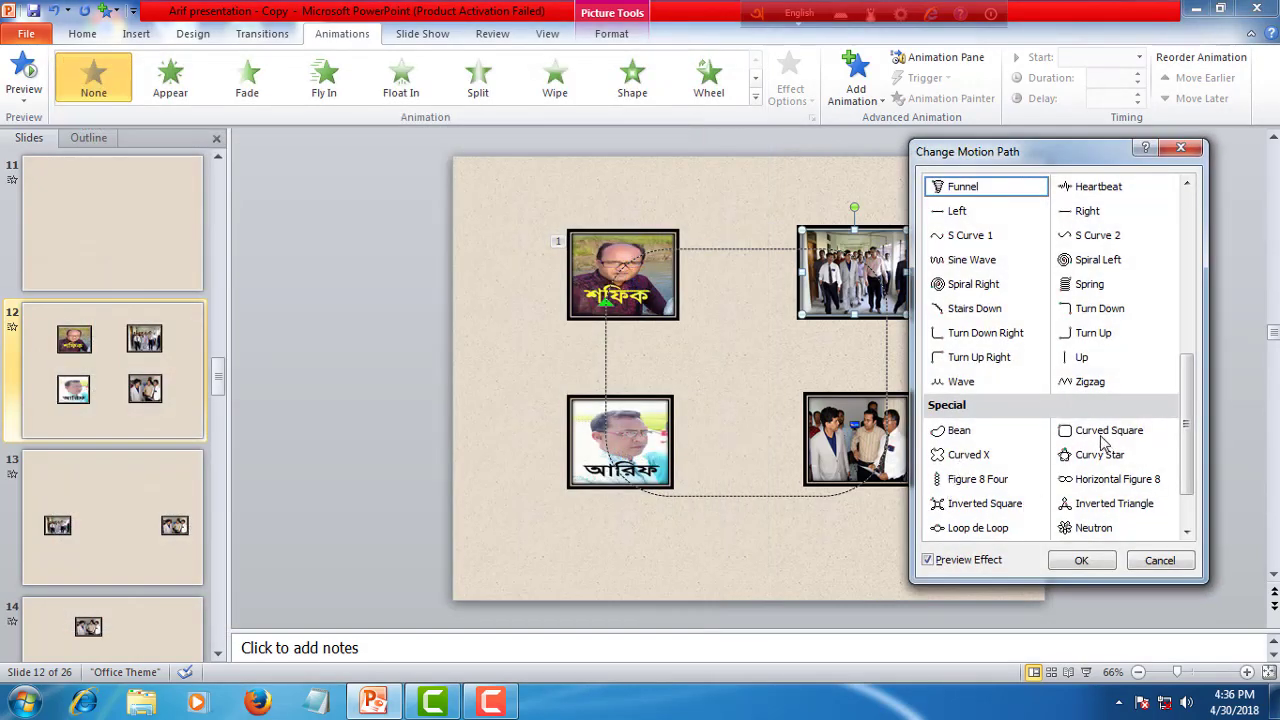
{"action": "left_click", "coordinate": [1104, 432]}
{"action": "left_click", "coordinate": [1081, 561]}
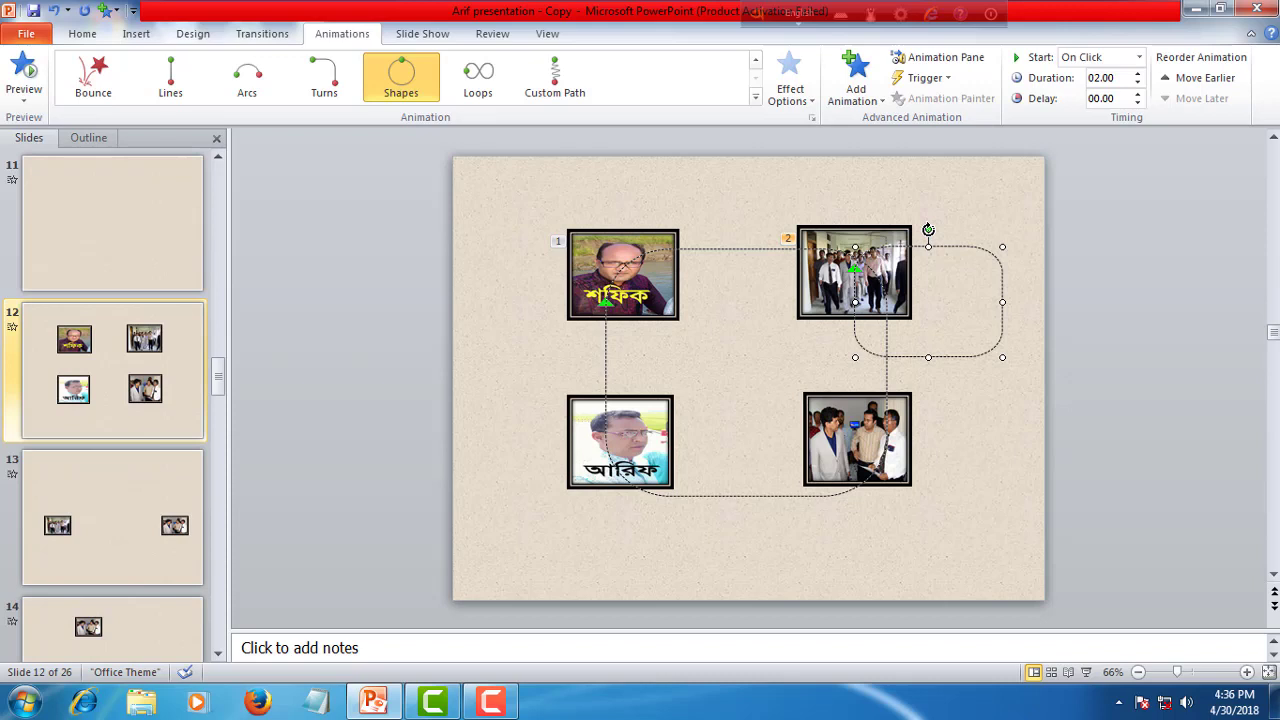
Rotate and enlarge the upper-right photo's path so it spans all four photos.
{"action": "left_click_drag", "start_coordinate": [928, 230], "coordinate": [983, 298]}
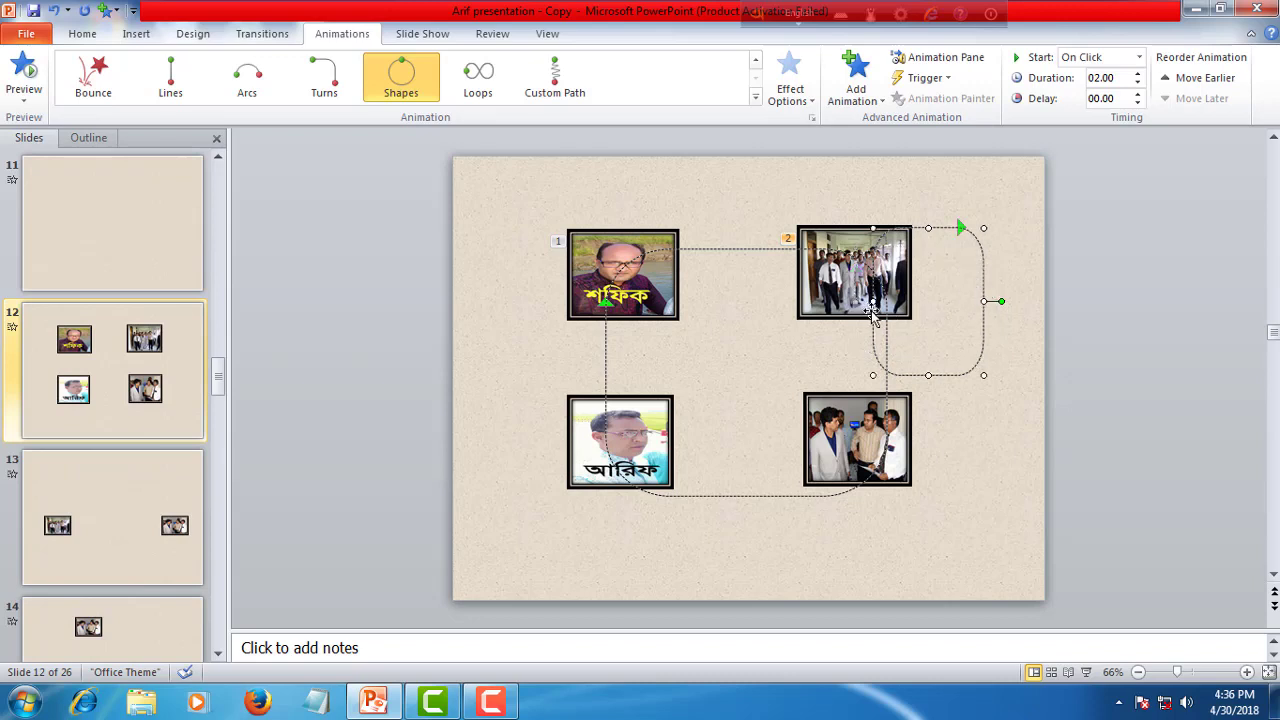
{"action": "left_click_drag", "start_coordinate": [873, 376], "coordinate": [739, 427]}
{"action": "left_click_drag", "start_coordinate": [655, 467], "coordinate": [655, 467]}
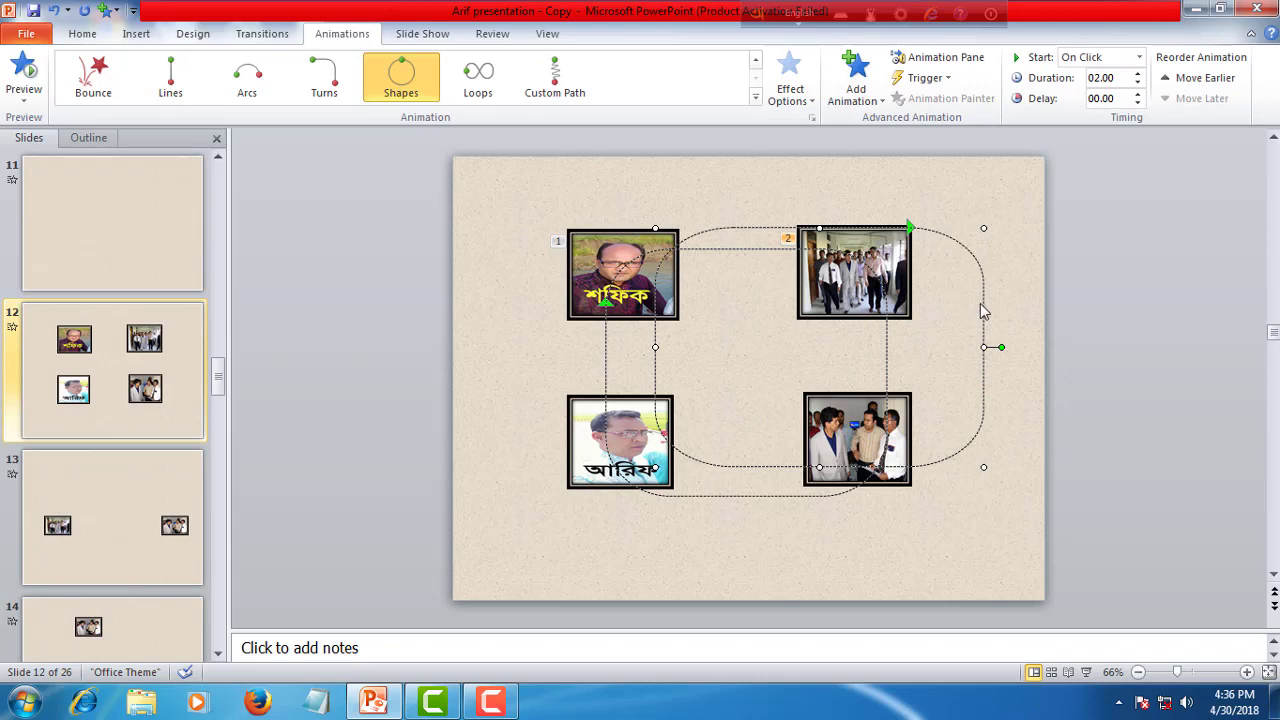
{"action": "left_click_drag", "start_coordinate": [920, 330], "coordinate": [896, 320]}
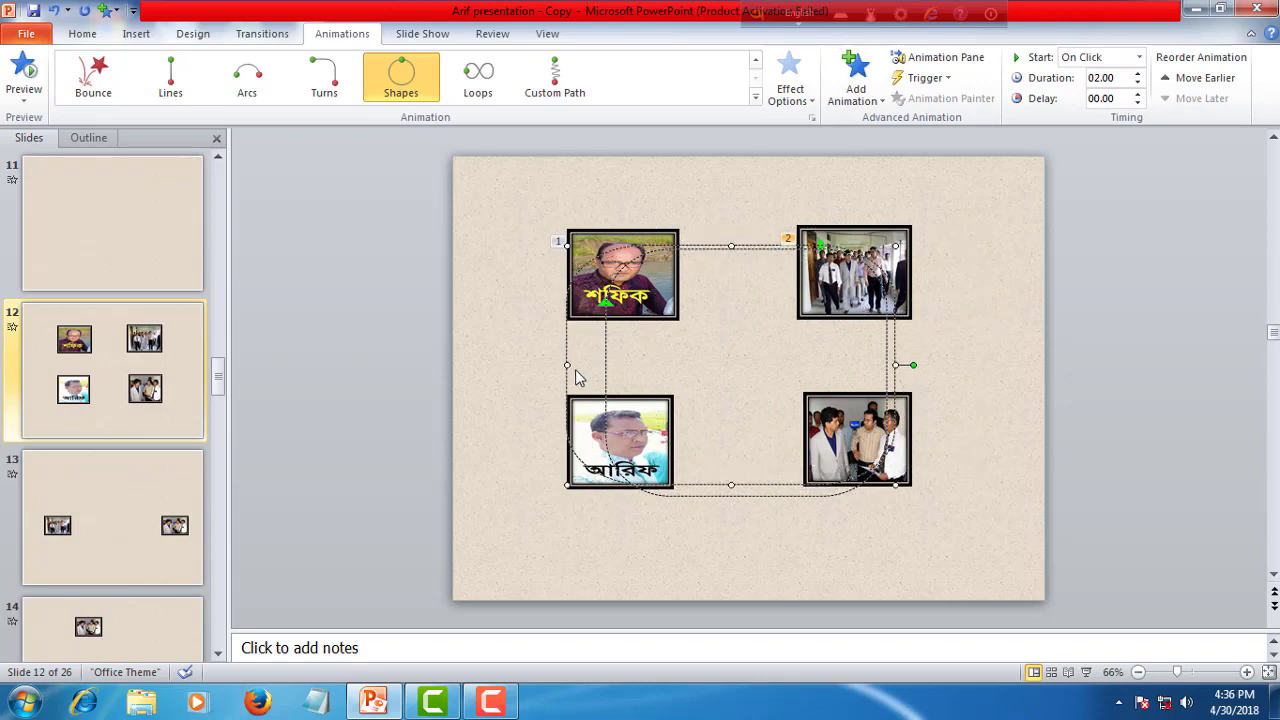
{"action": "left_click_drag", "start_coordinate": [582, 367], "coordinate": [630, 391]}
{"action": "left_click_drag", "start_coordinate": [772, 274], "coordinate": [742, 244]}
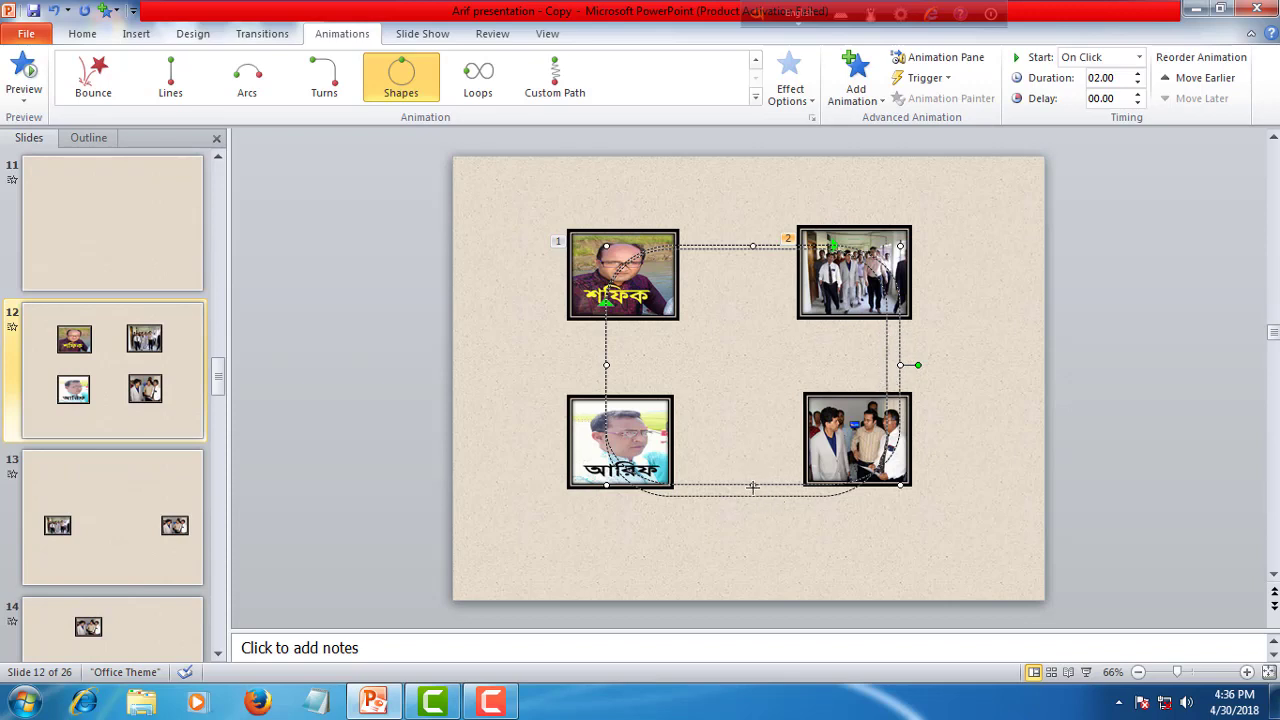
{"action": "left_click_drag", "start_coordinate": [753, 487], "coordinate": [777, 514]}
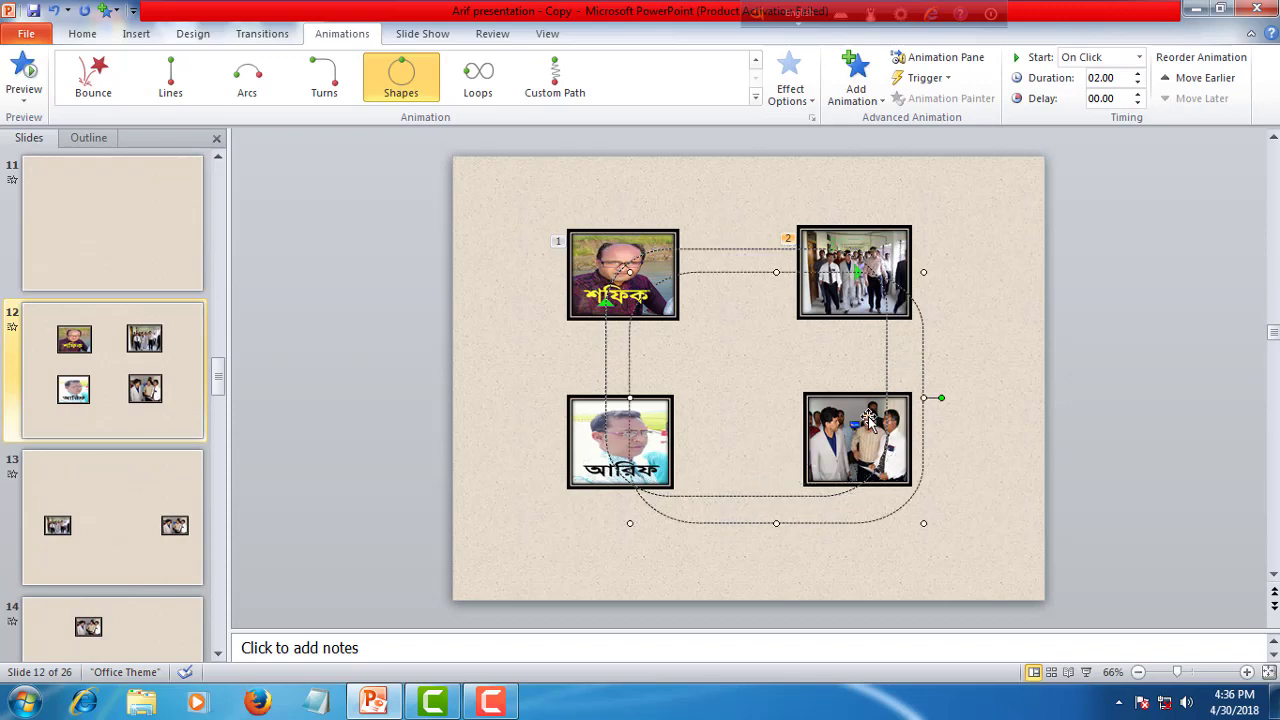
{"action": "left_click_drag", "start_coordinate": [887, 316], "coordinate": [891, 320]}
Fine-tune the path's position and edges until it overlaps the first photo's loop.
{"action": "key", "text": "ctrl+z"}
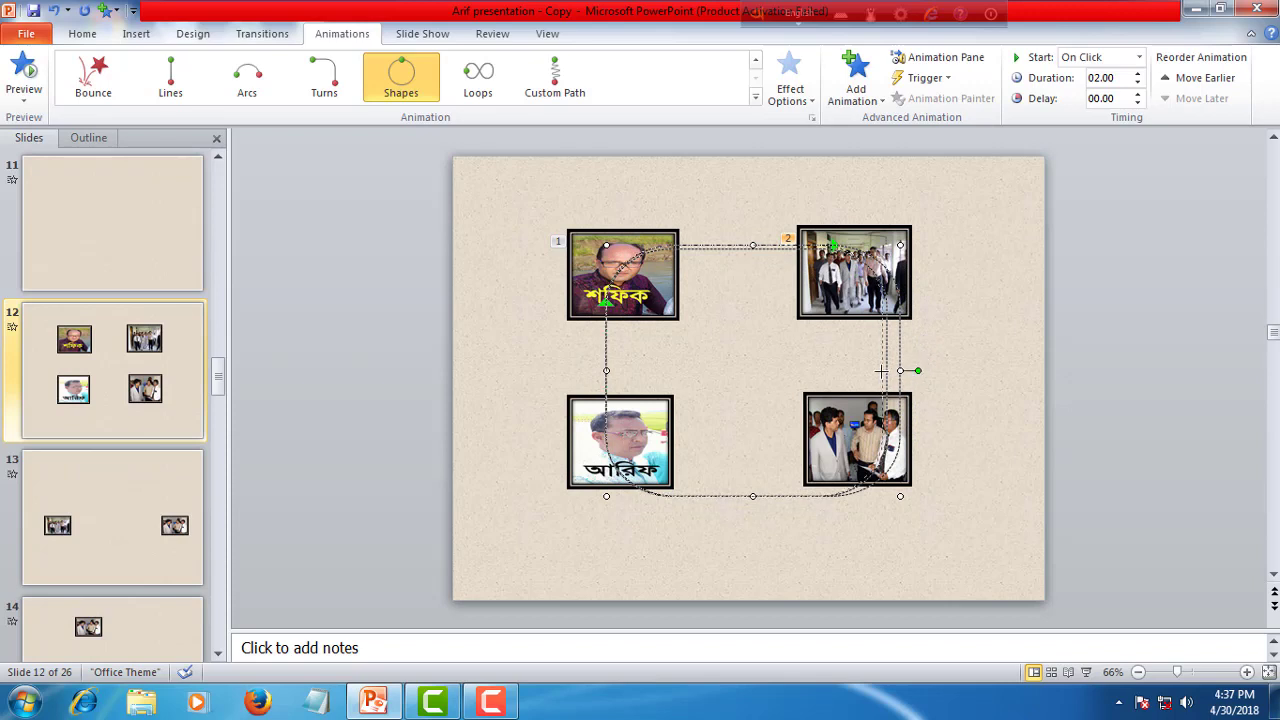
{"action": "left_click_drag", "start_coordinate": [881, 371], "coordinate": [925, 375]}
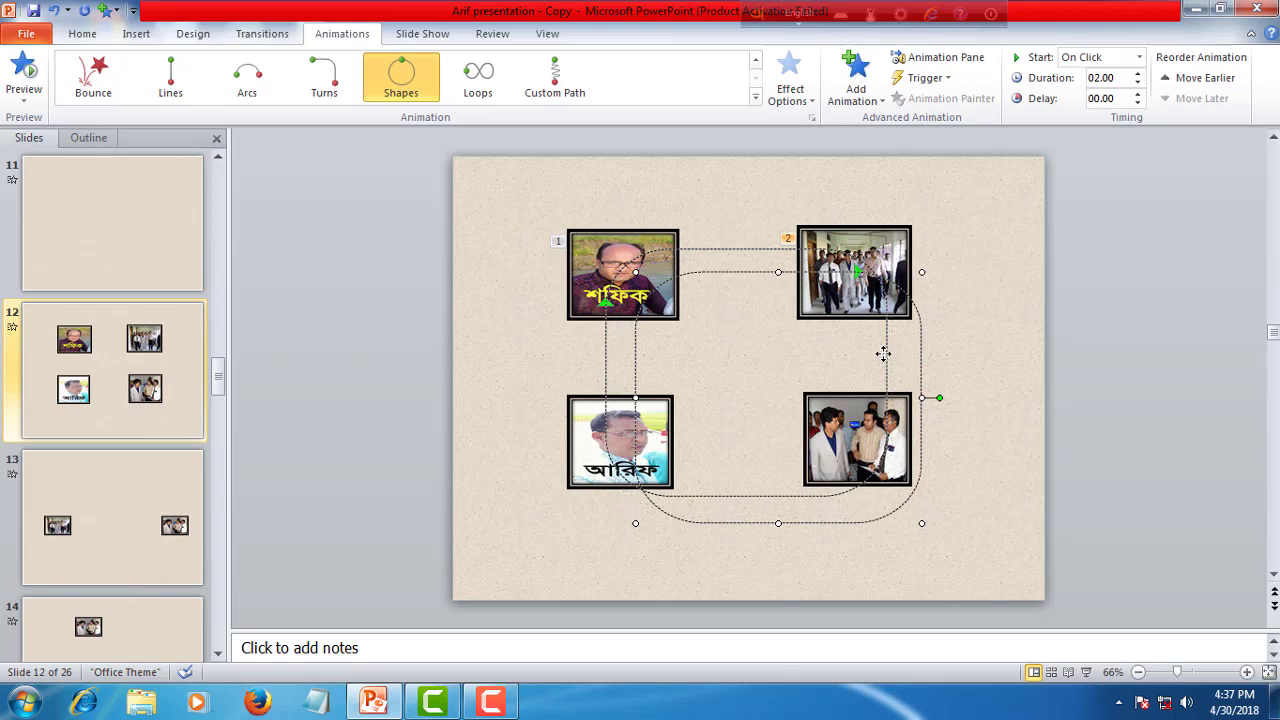
{"action": "left_click_drag", "start_coordinate": [883, 351], "coordinate": [844, 334]}
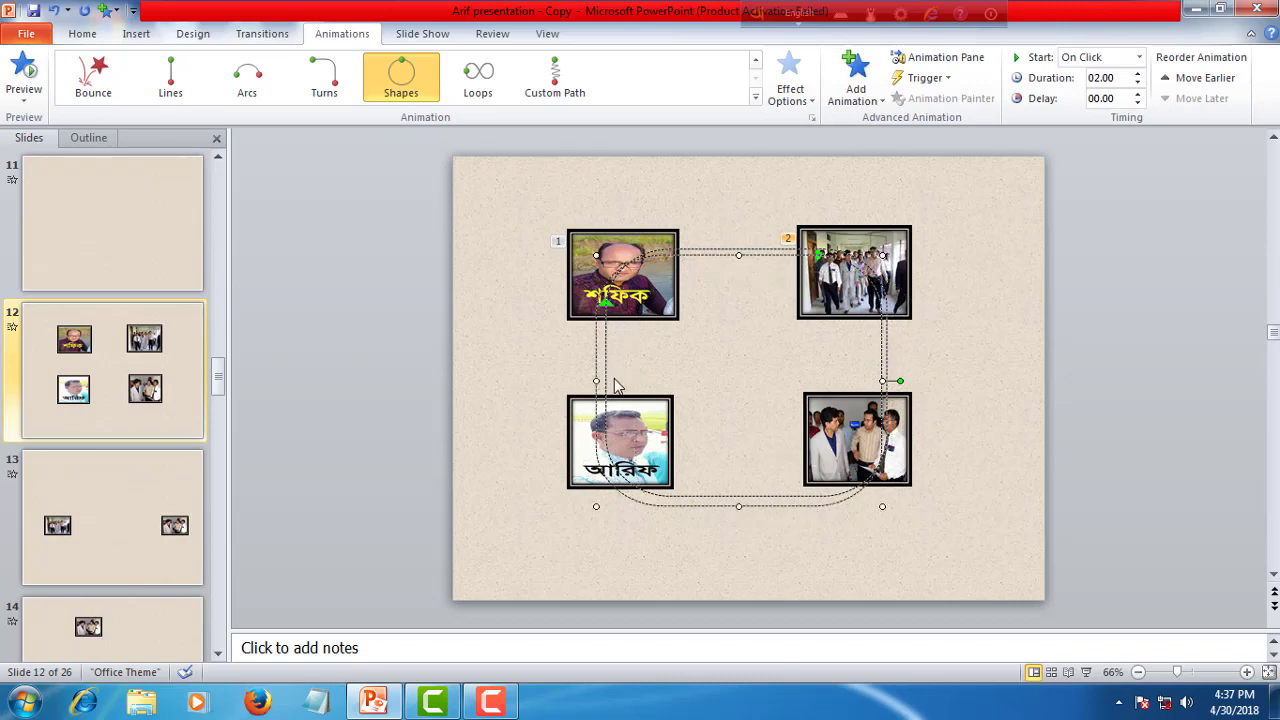
{"action": "left_click_drag", "start_coordinate": [597, 380], "coordinate": [610, 375]}
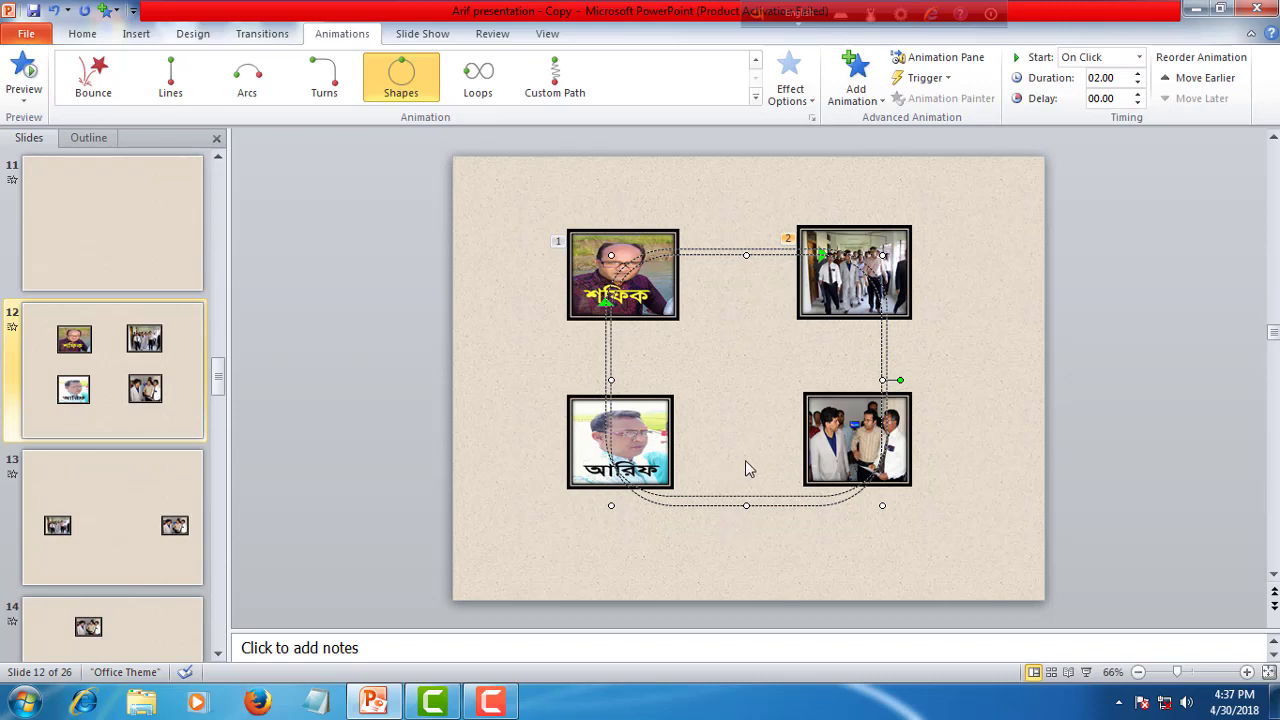
{"action": "key", "text": "Up"}
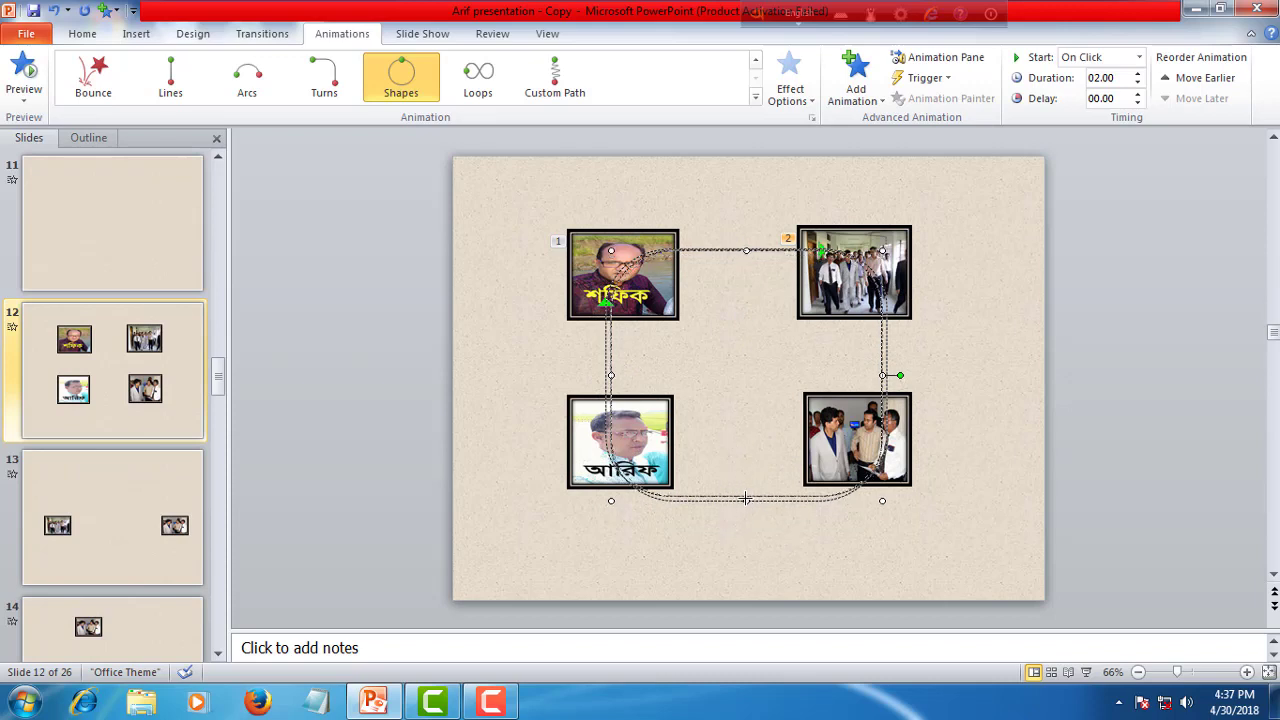
{"action": "left_click_drag", "start_coordinate": [747, 502], "coordinate": [745, 497]}
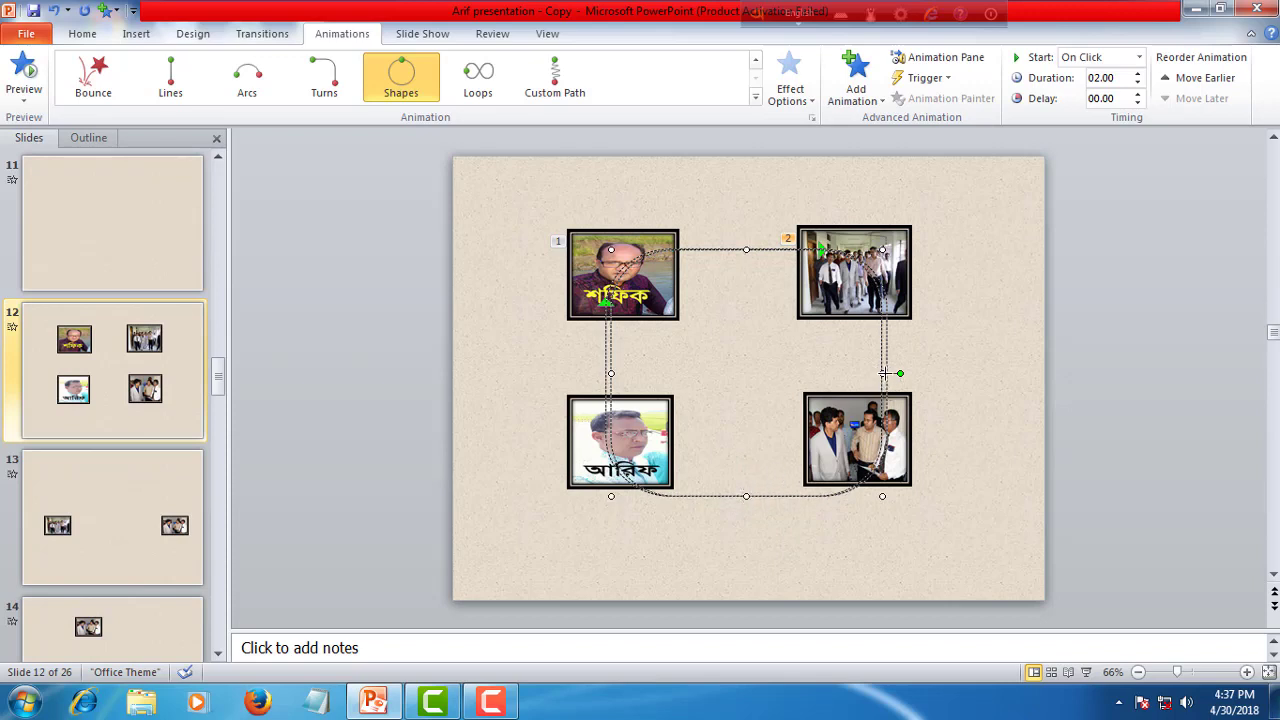
{"action": "left_click_drag", "start_coordinate": [883, 373], "coordinate": [887, 373]}
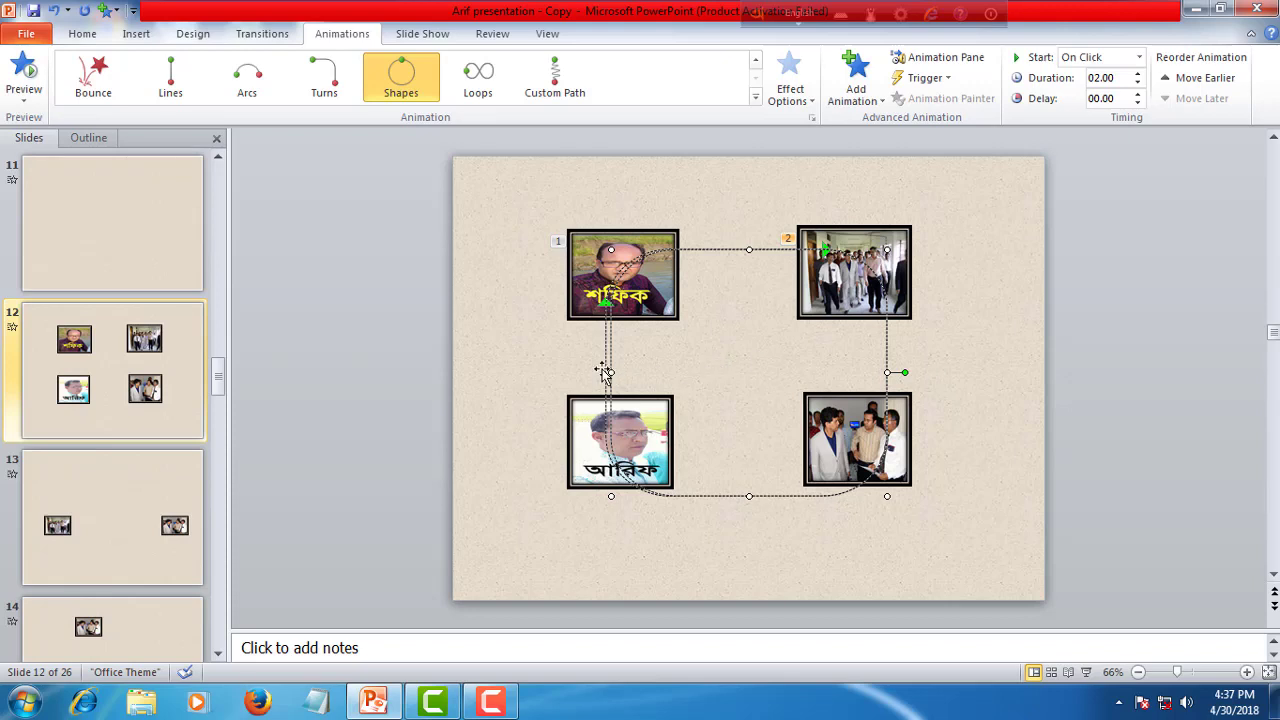
{"action": "left_click_drag", "start_coordinate": [612, 372], "coordinate": [608, 372]}
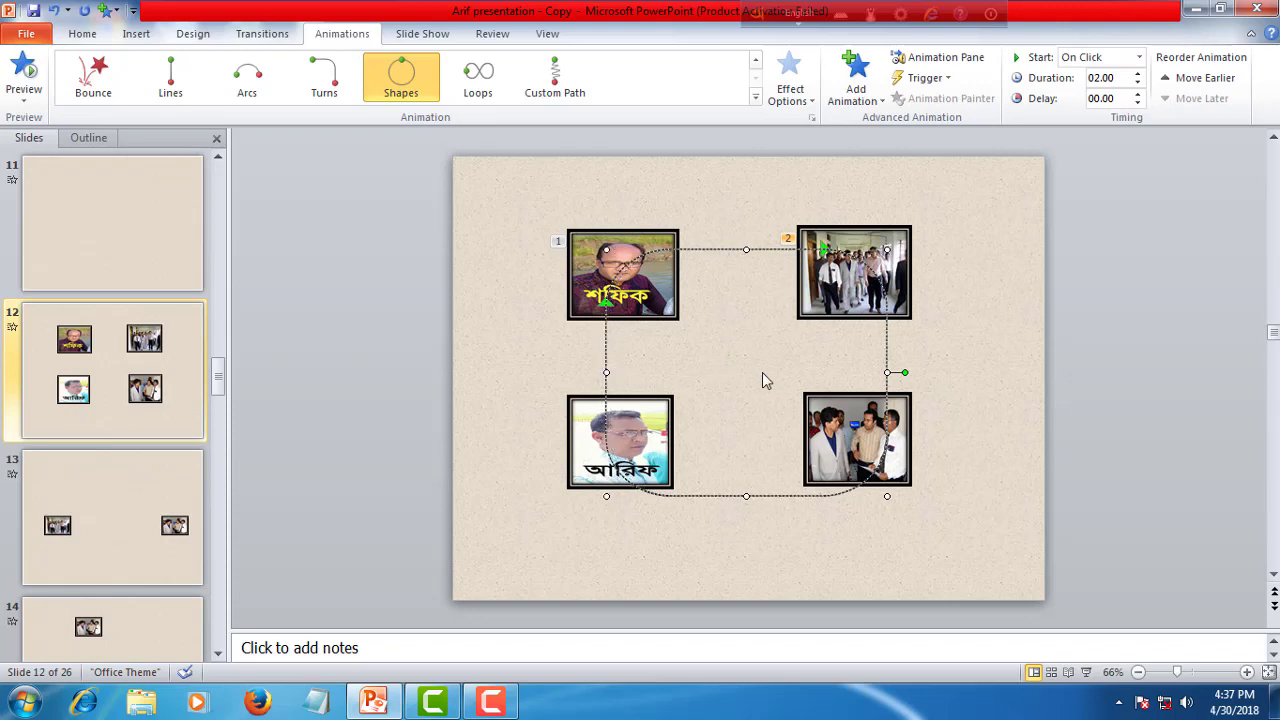
{"action": "left_click", "coordinate": [808, 370]}
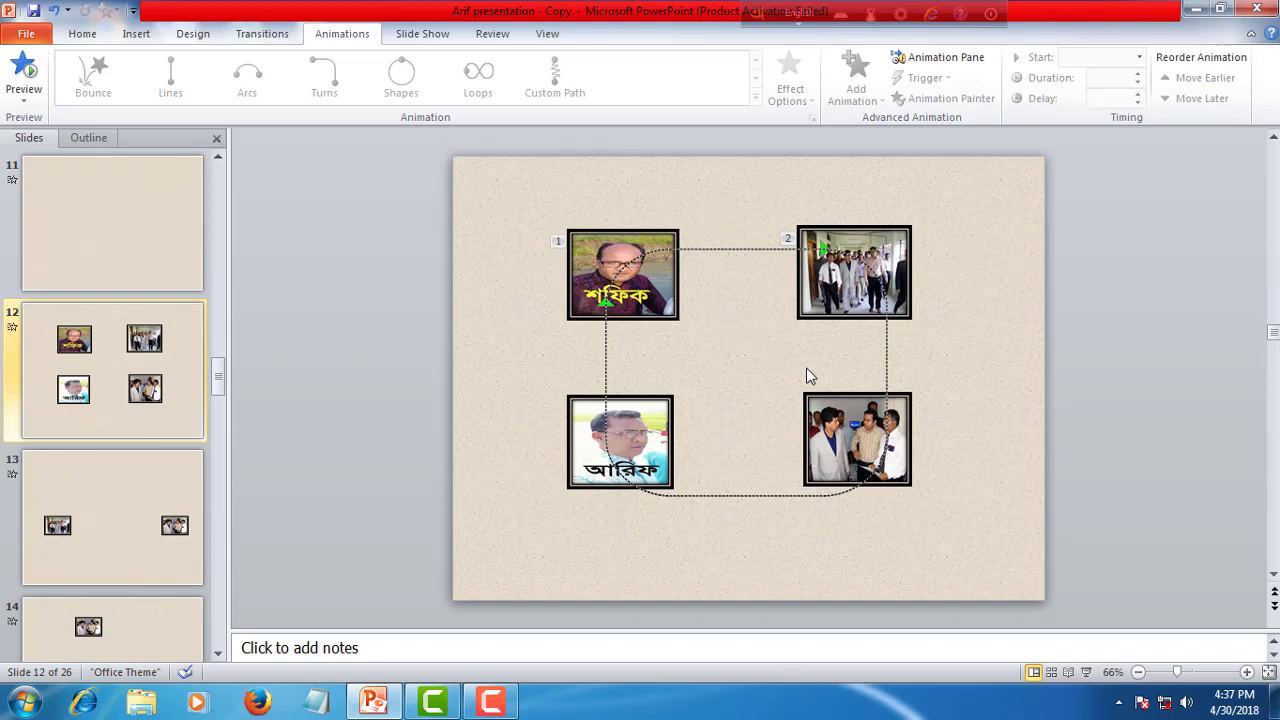
Apply a Curved Square motion path to the bottom-right photo as animation 3.
{"action": "left_click", "coordinate": [847, 432]}
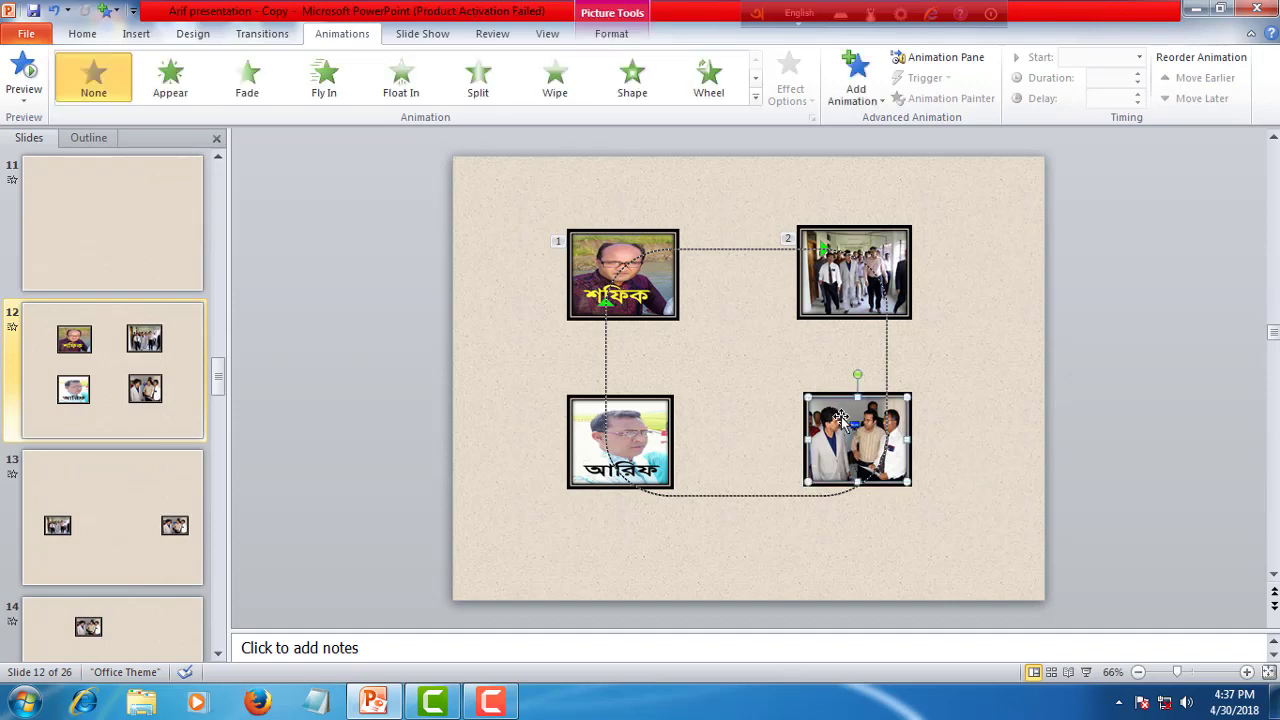
{"action": "left_click", "coordinate": [755, 97]}
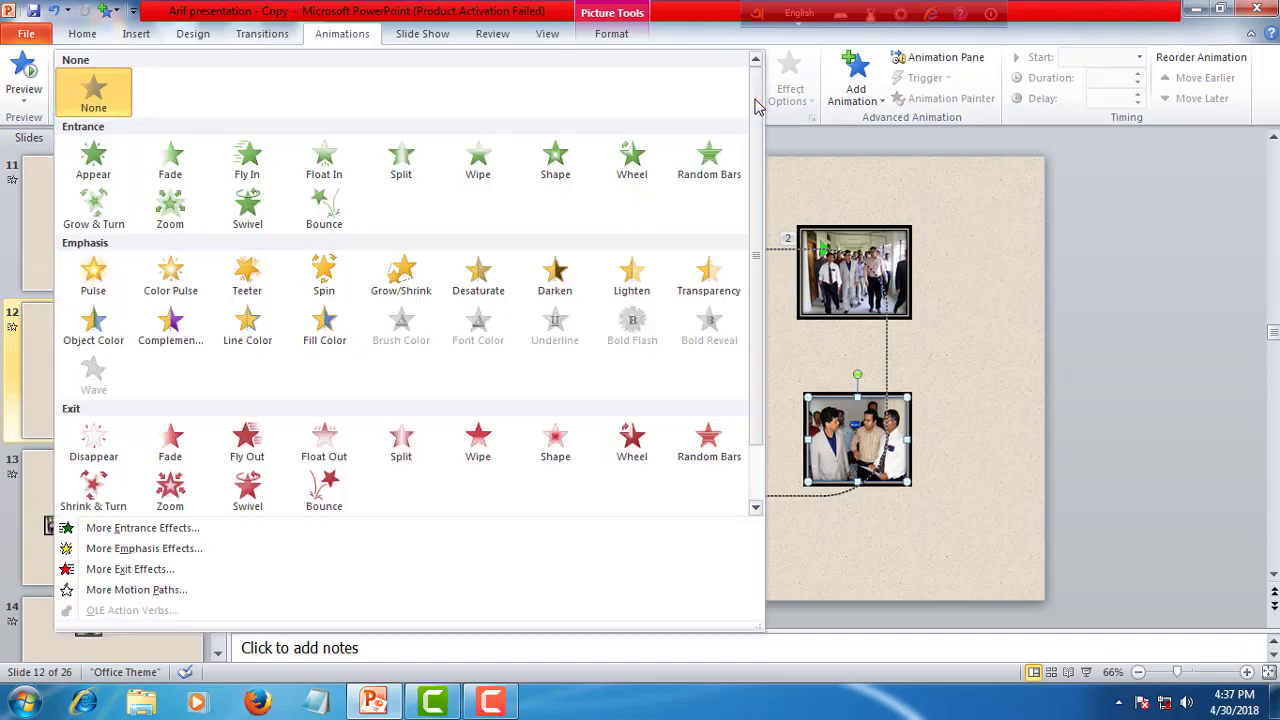
{"action": "left_click", "coordinate": [176, 597]}
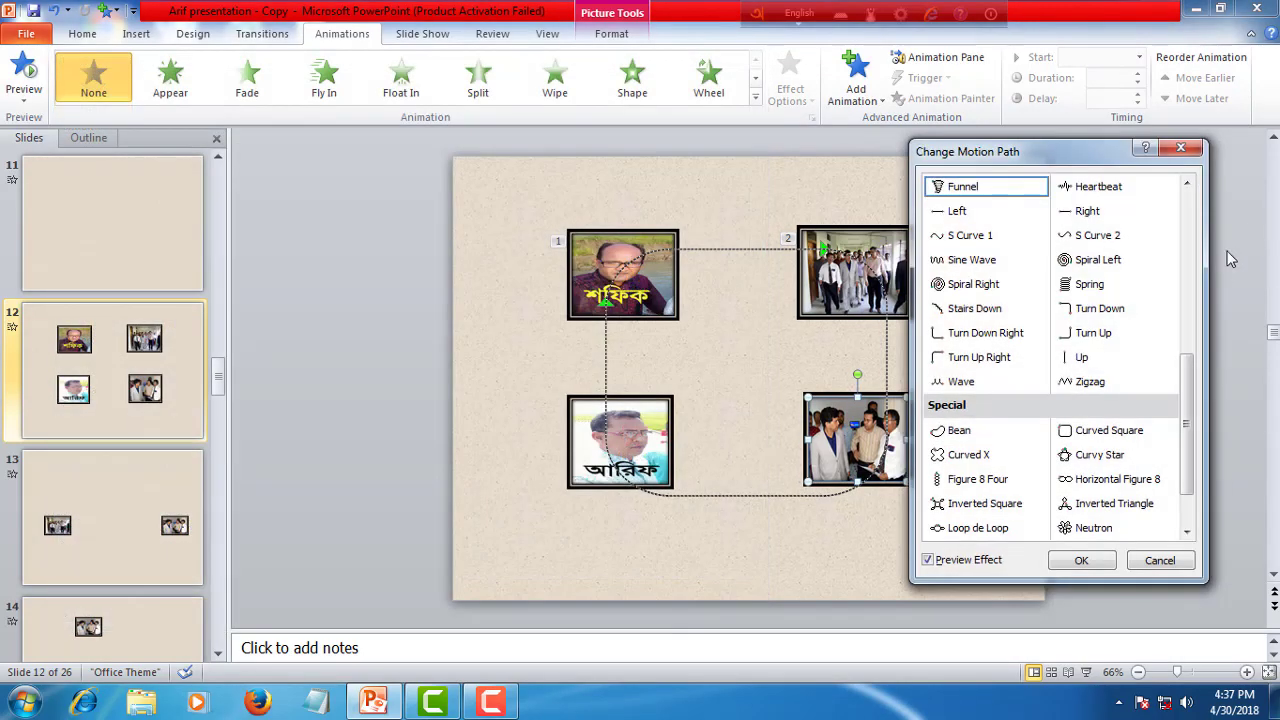
{"action": "left_click", "coordinate": [1103, 440]}
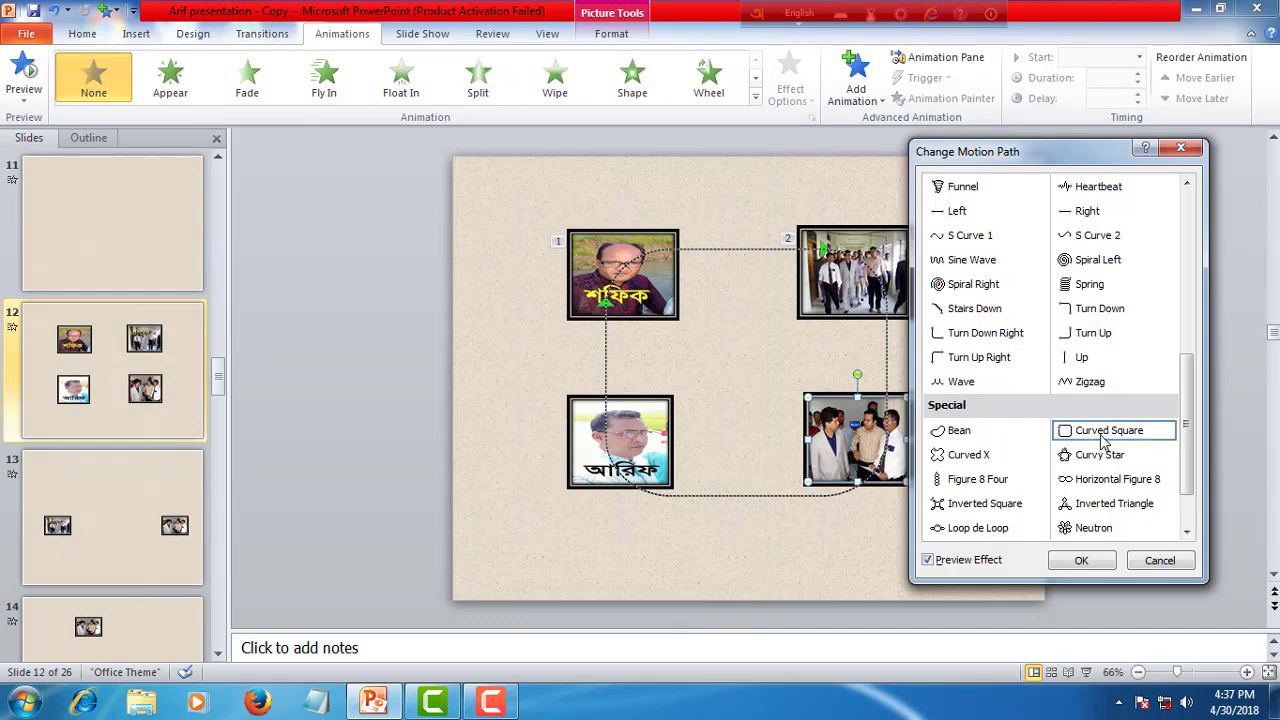
{"action": "left_click", "coordinate": [1082, 559]}
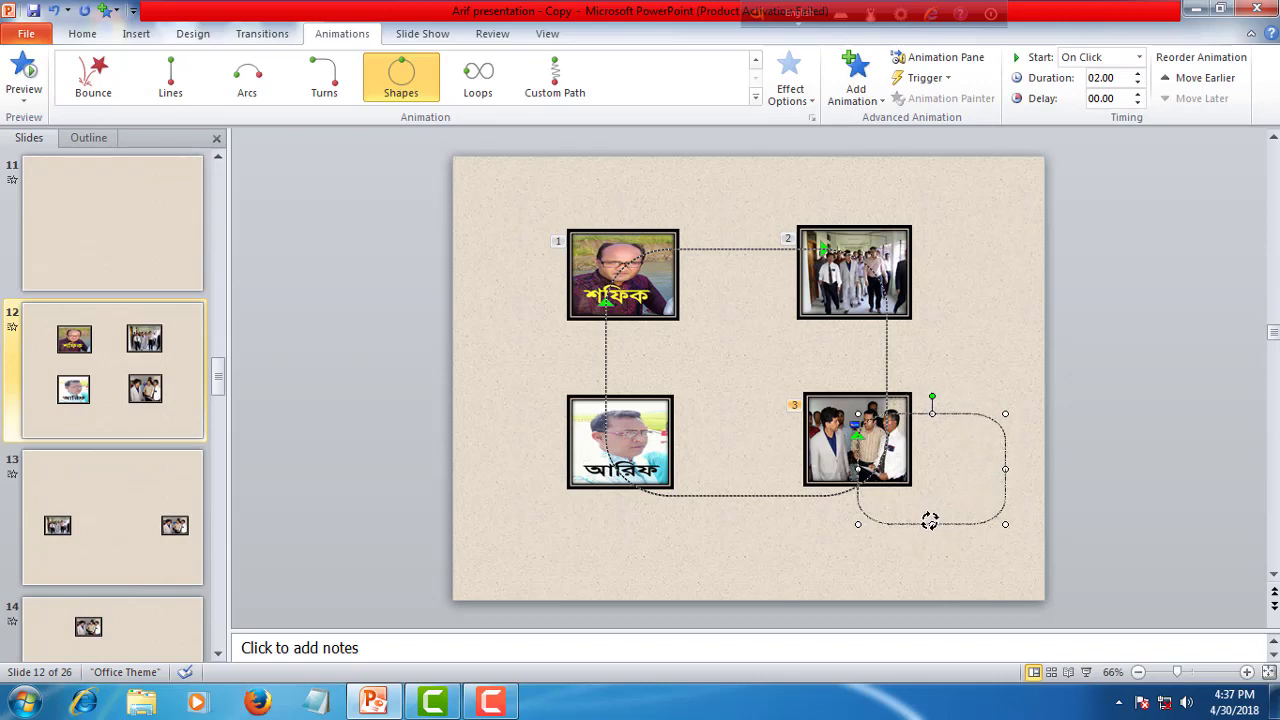
Rotate the third path about 180° into place and realign the large shared loop.
{"action": "mouse_move", "coordinate": [930, 521]}
{"action": "left_mouse_down"}
{"action": "mouse_move", "coordinate": [1003, 444]}
{"action": "mouse_move", "coordinate": [855, 385]}
{"action": "left_mouse_up"}
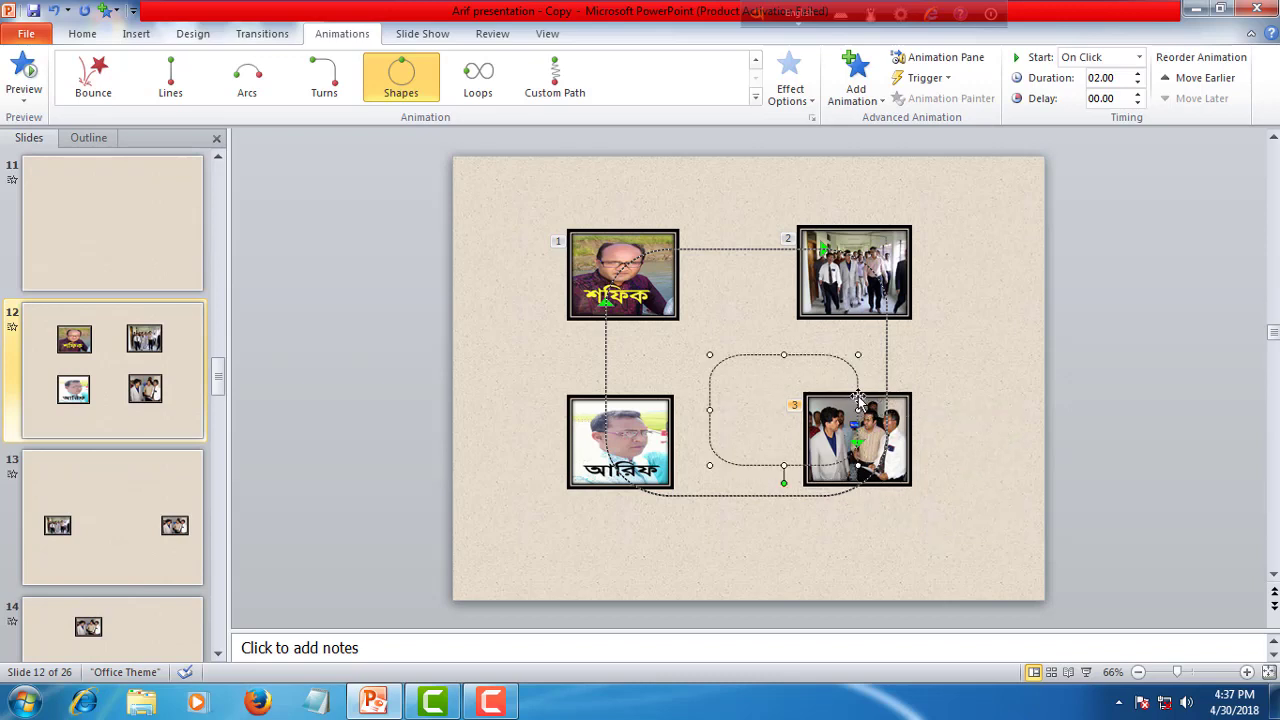
{"action": "mouse_move", "coordinate": [862, 408]}
{"action": "left_mouse_down"}
{"action": "mouse_move", "coordinate": [883, 417]}
{"action": "mouse_move", "coordinate": [871, 437]}
{"action": "left_mouse_up"}
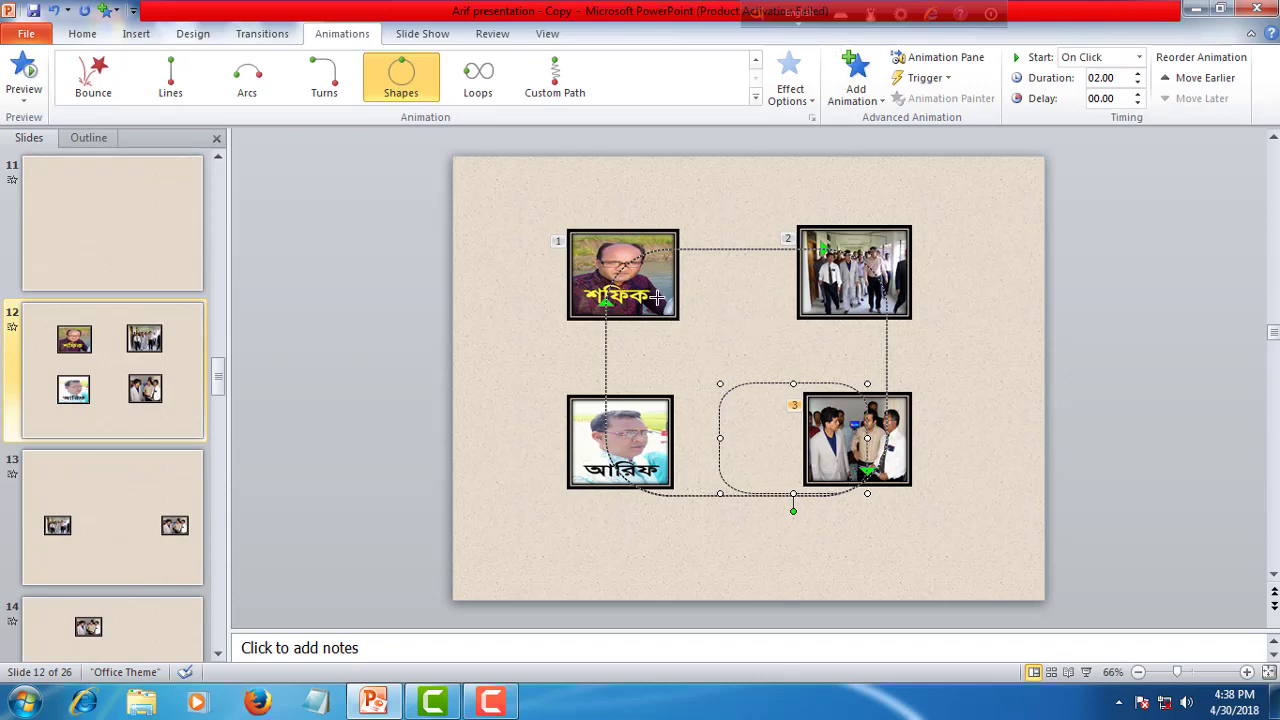
{"action": "left_click", "coordinate": [610, 254]}
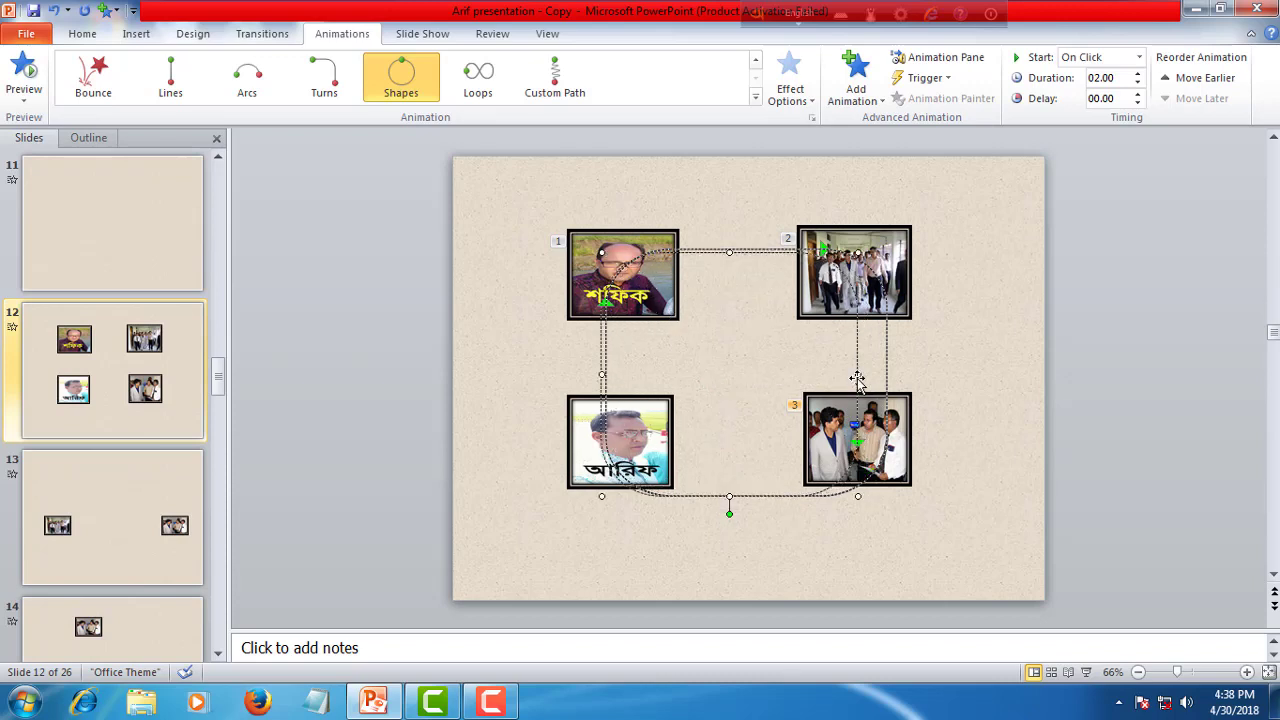
{"action": "left_click_drag", "start_coordinate": [886, 380], "coordinate": [886, 376]}
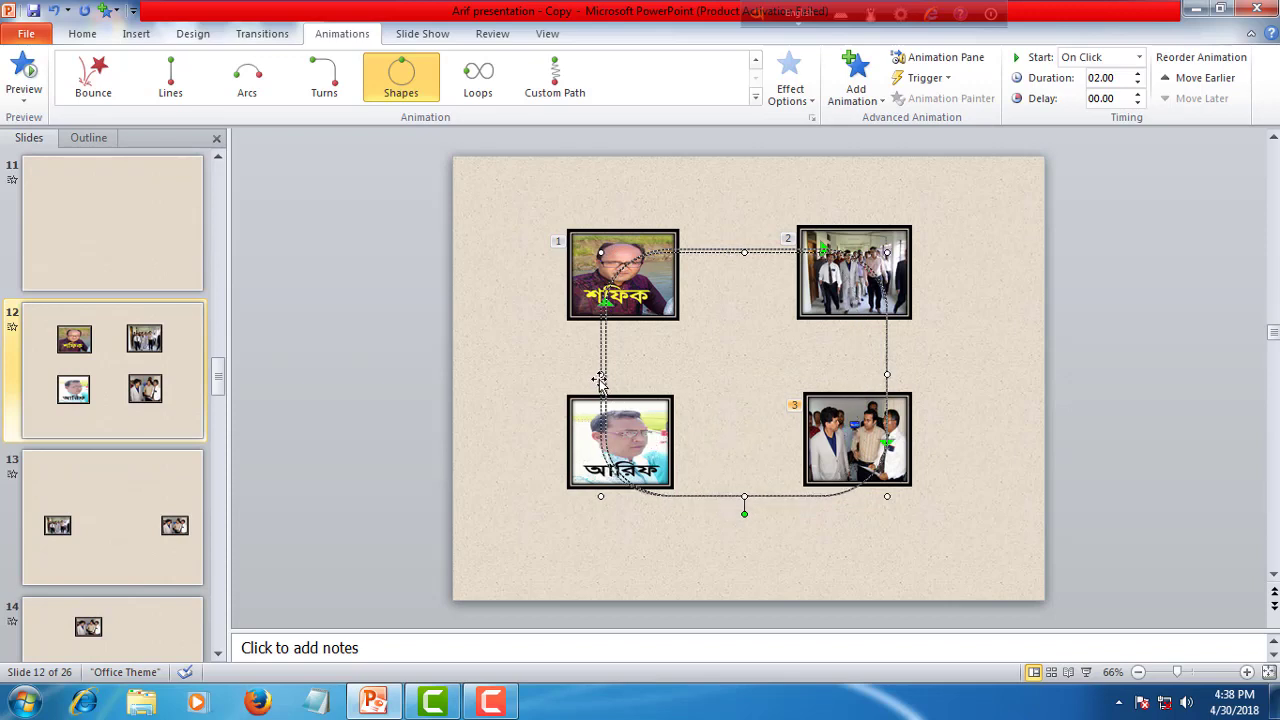
{"action": "left_click_drag", "start_coordinate": [603, 376], "coordinate": [588, 368]}
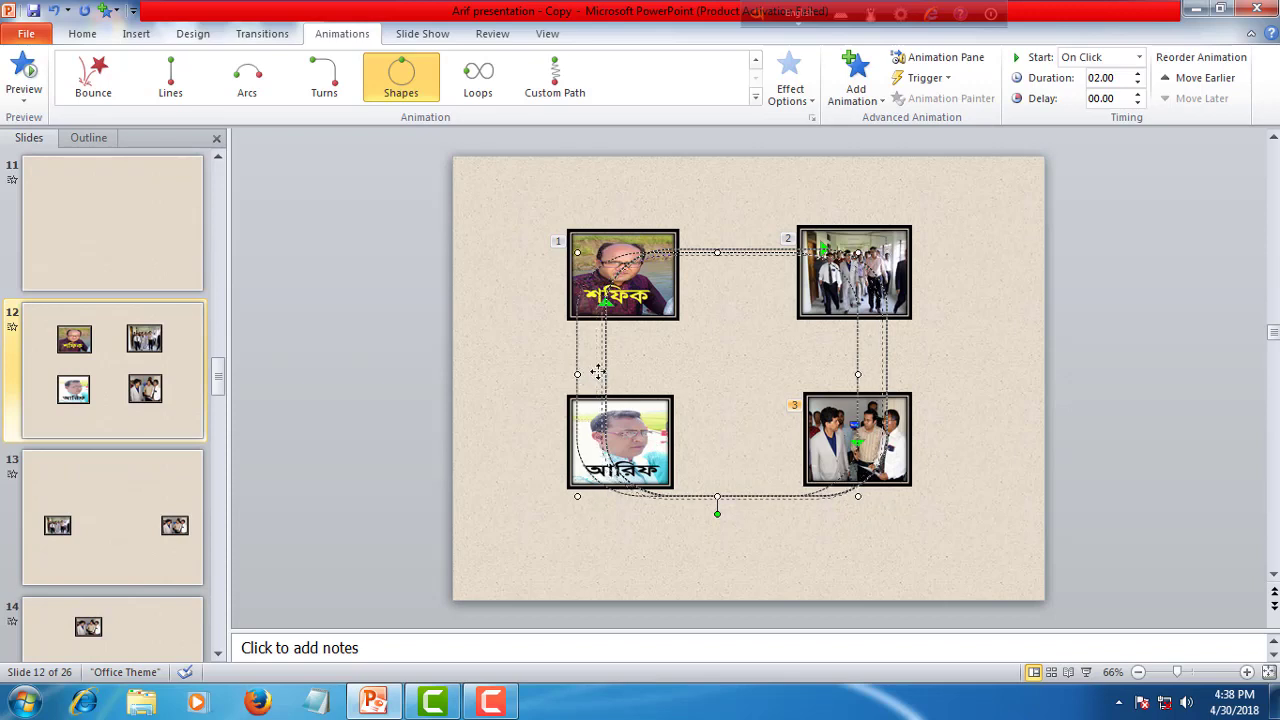
{"action": "left_click_drag", "start_coordinate": [588, 368], "coordinate": [612, 375]}
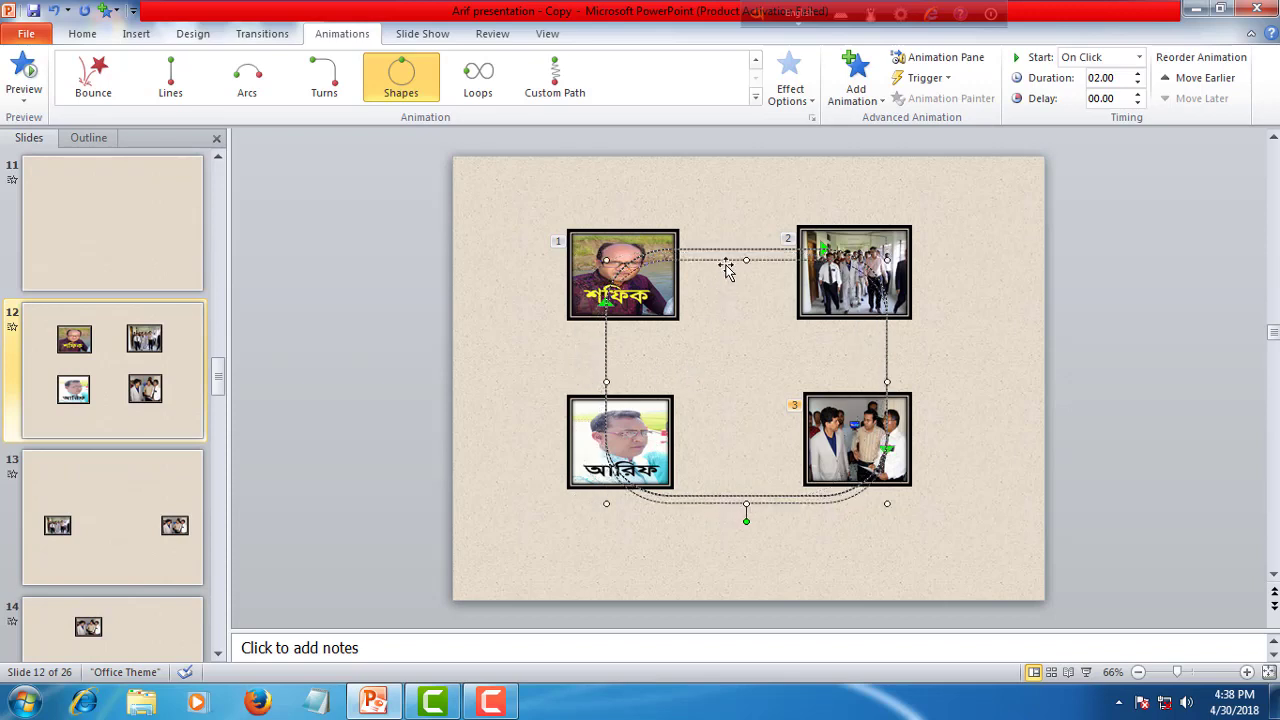
{"action": "left_click_drag", "start_coordinate": [727, 262], "coordinate": [724, 251]}
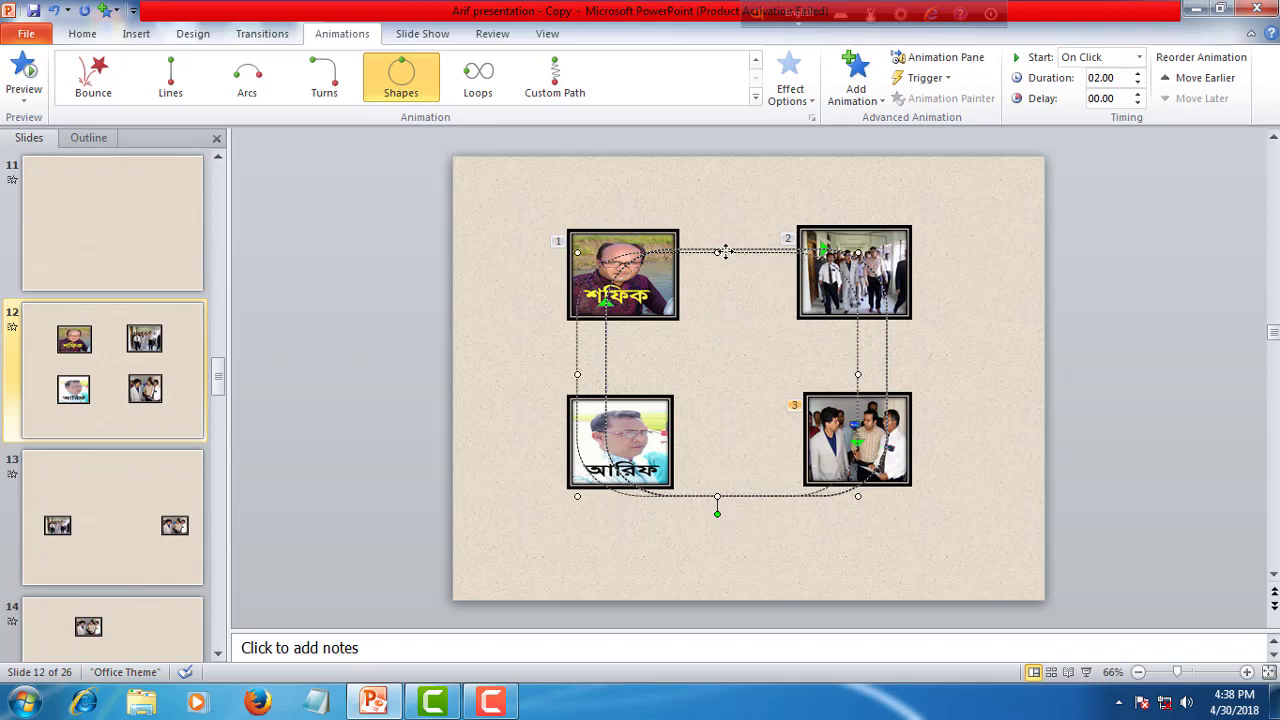
Shift the second photo's path left and the third photo's path right so all outlines overlap.
{"action": "left_click", "coordinate": [601, 343]}
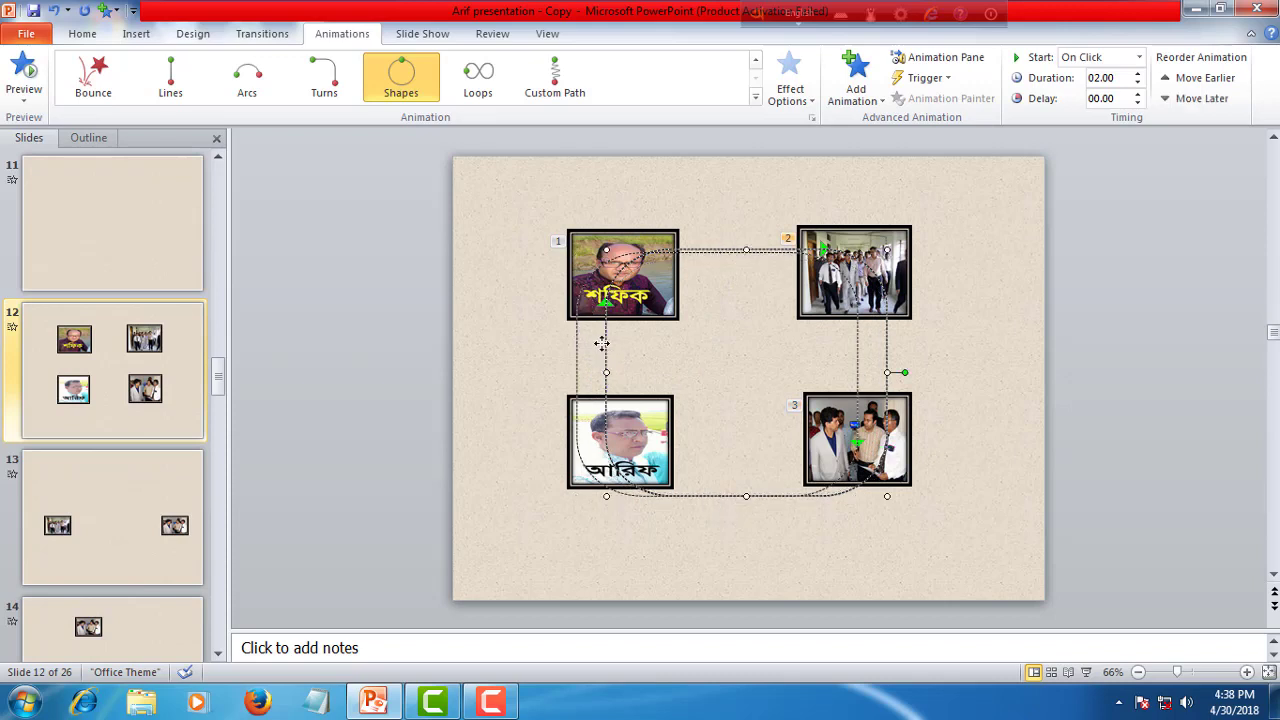
{"action": "left_click_drag", "start_coordinate": [601, 343], "coordinate": [576, 341]}
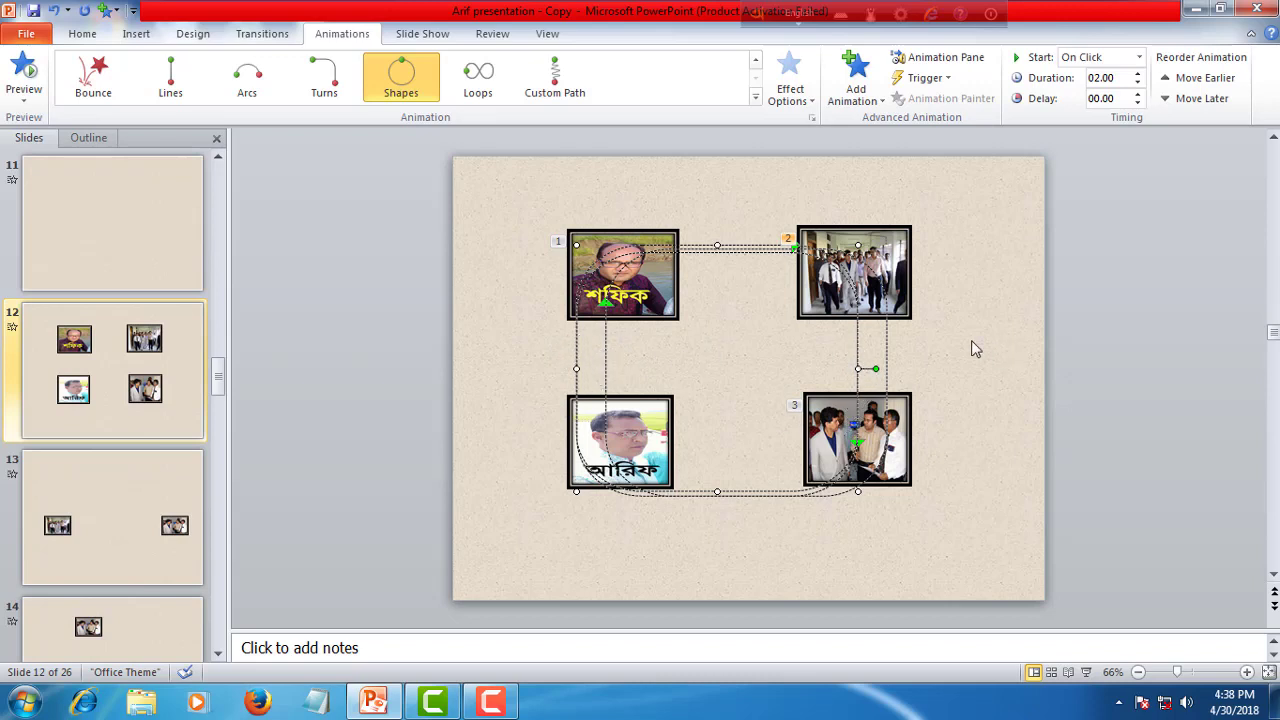
{"action": "left_click", "coordinate": [866, 340]}
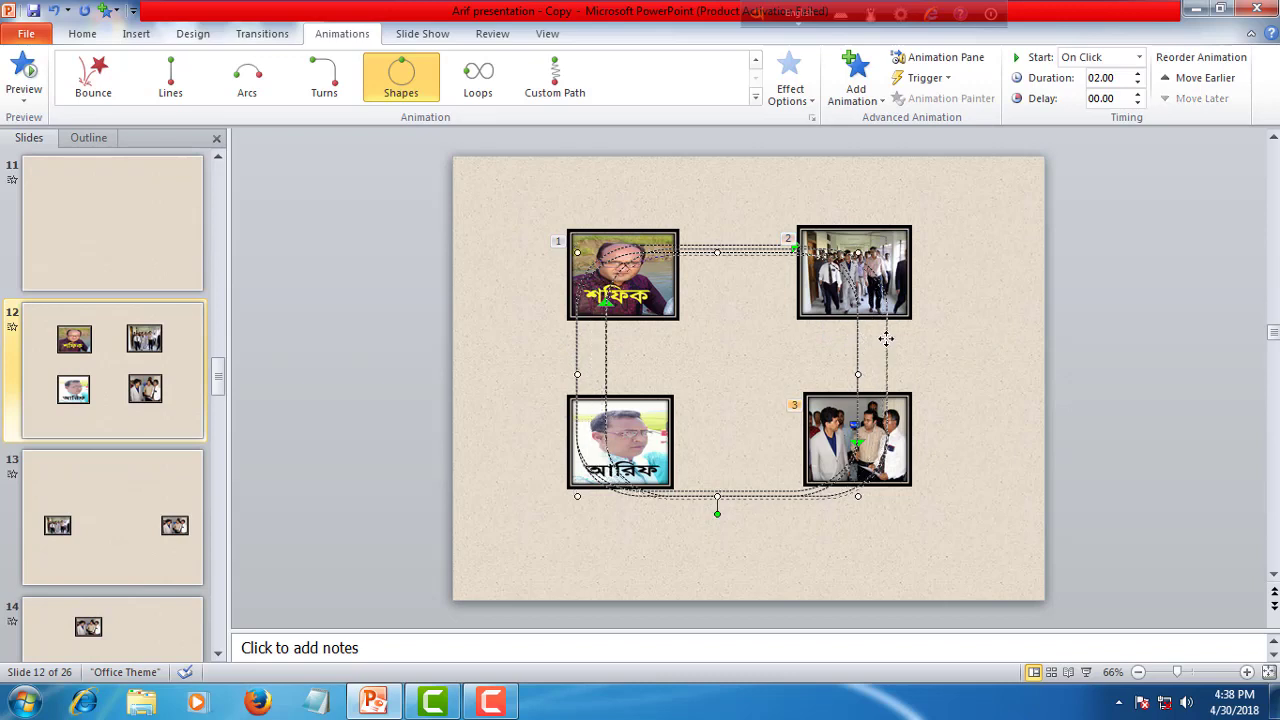
{"action": "left_click_drag", "start_coordinate": [857, 340], "coordinate": [886, 339]}
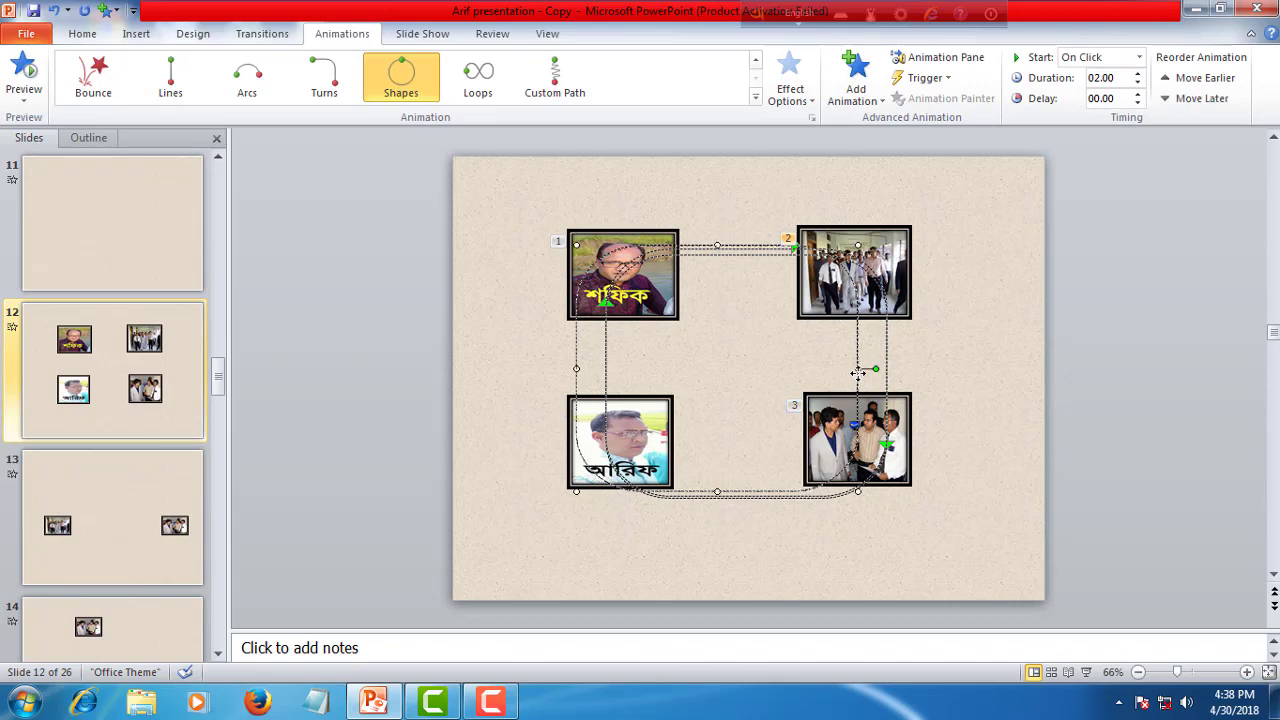
{"action": "left_click", "coordinate": [885, 375]}
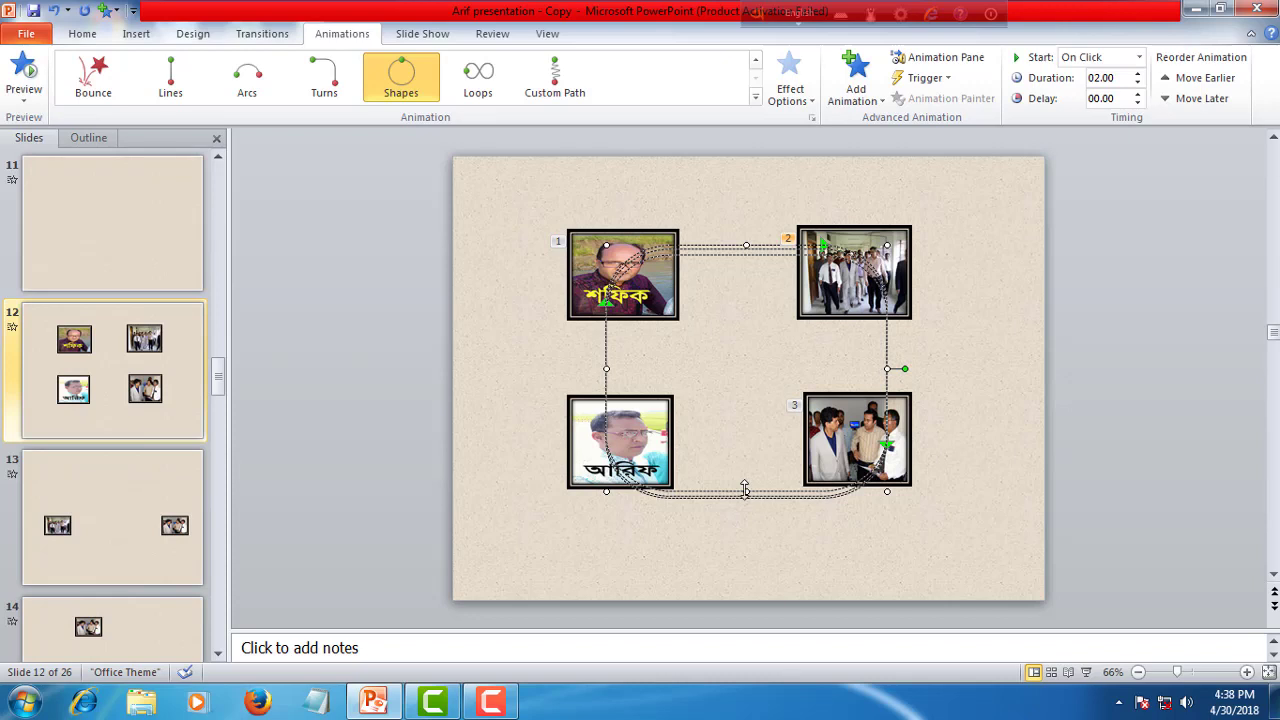
{"action": "left_click", "coordinate": [791, 356]}
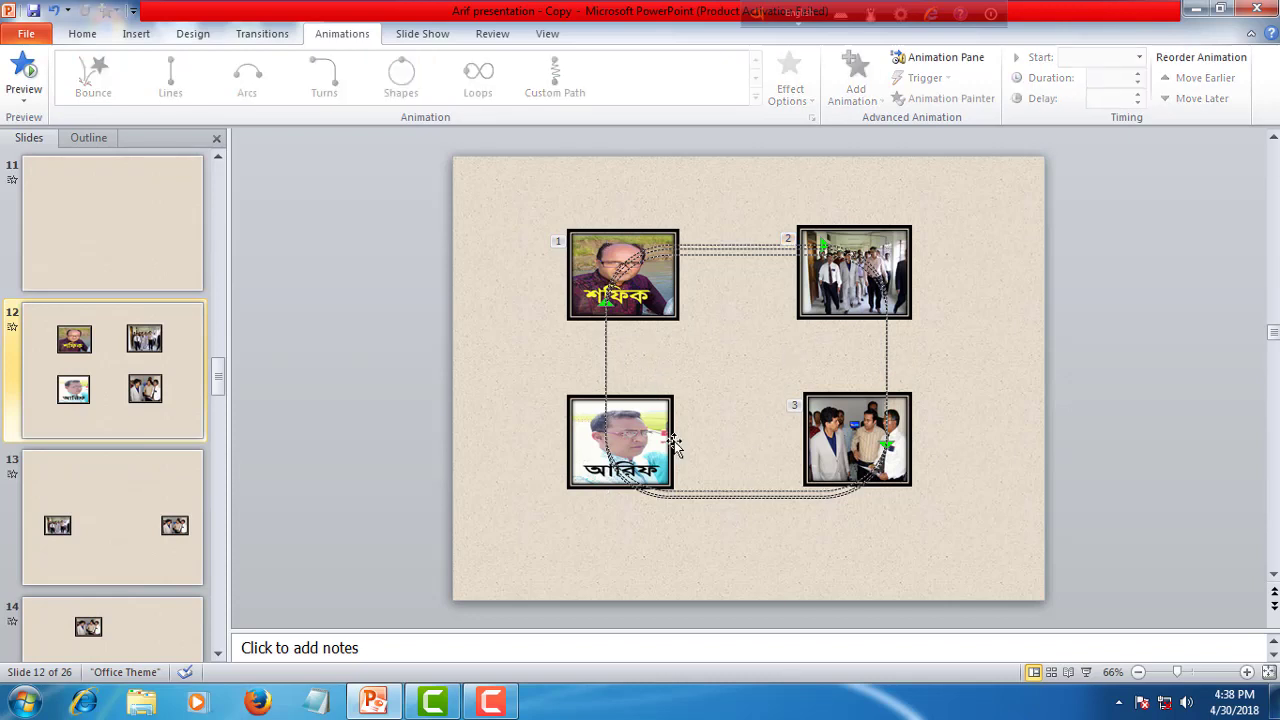
Apply a Curved Square motion path to the bottom-left photo as animation 4.
{"action": "left_click", "coordinate": [644, 422]}
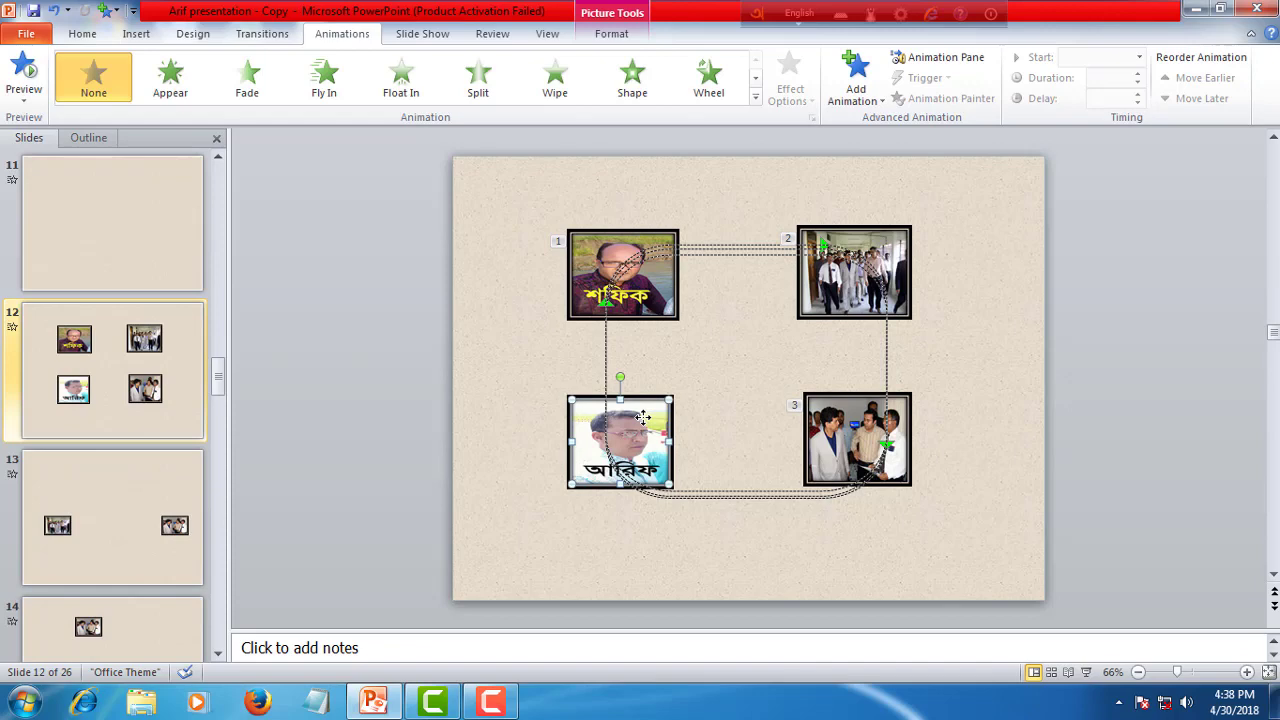
{"action": "left_click", "coordinate": [755, 100]}
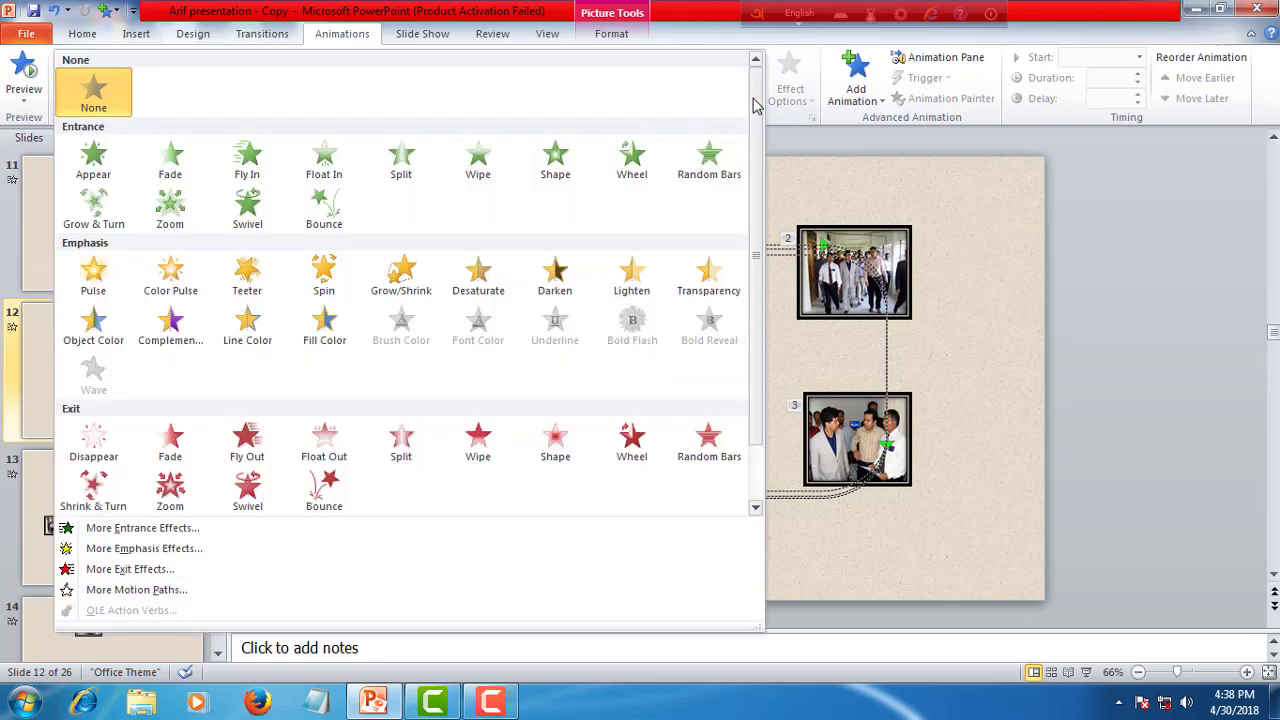
{"action": "left_click", "coordinate": [171, 590]}
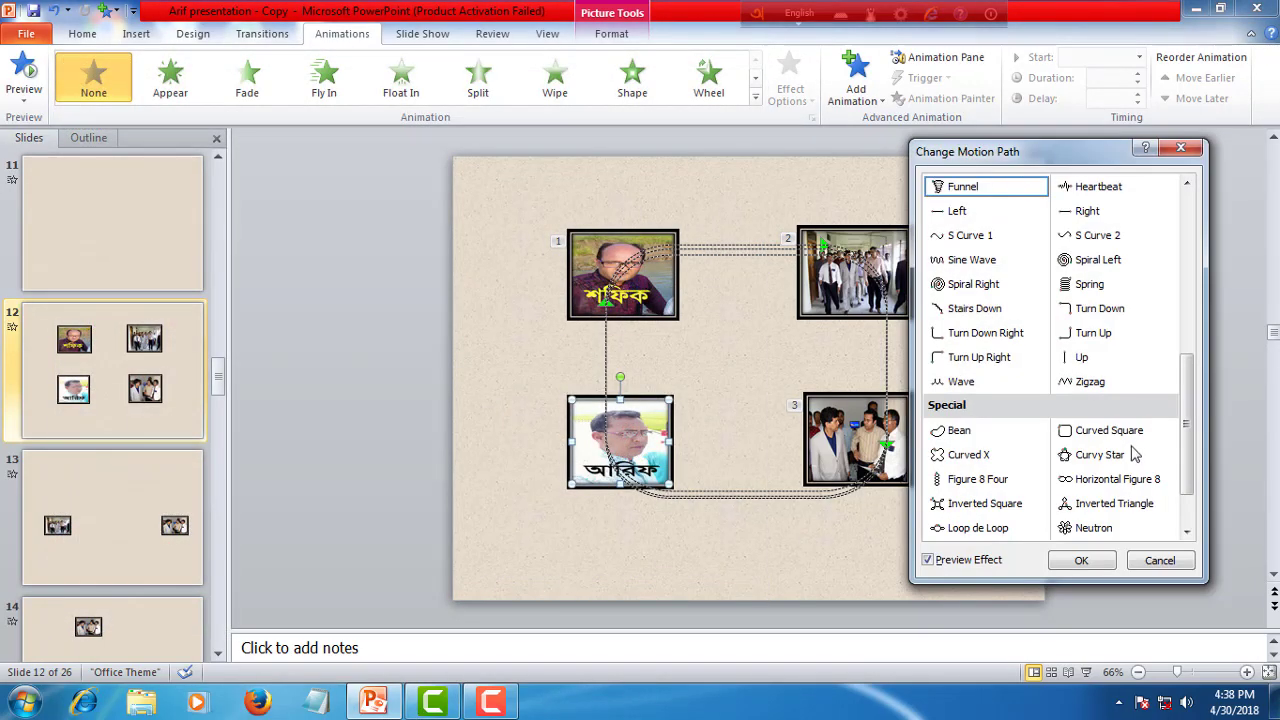
{"action": "left_click", "coordinate": [1108, 440]}
{"action": "left_click", "coordinate": [1082, 561]}
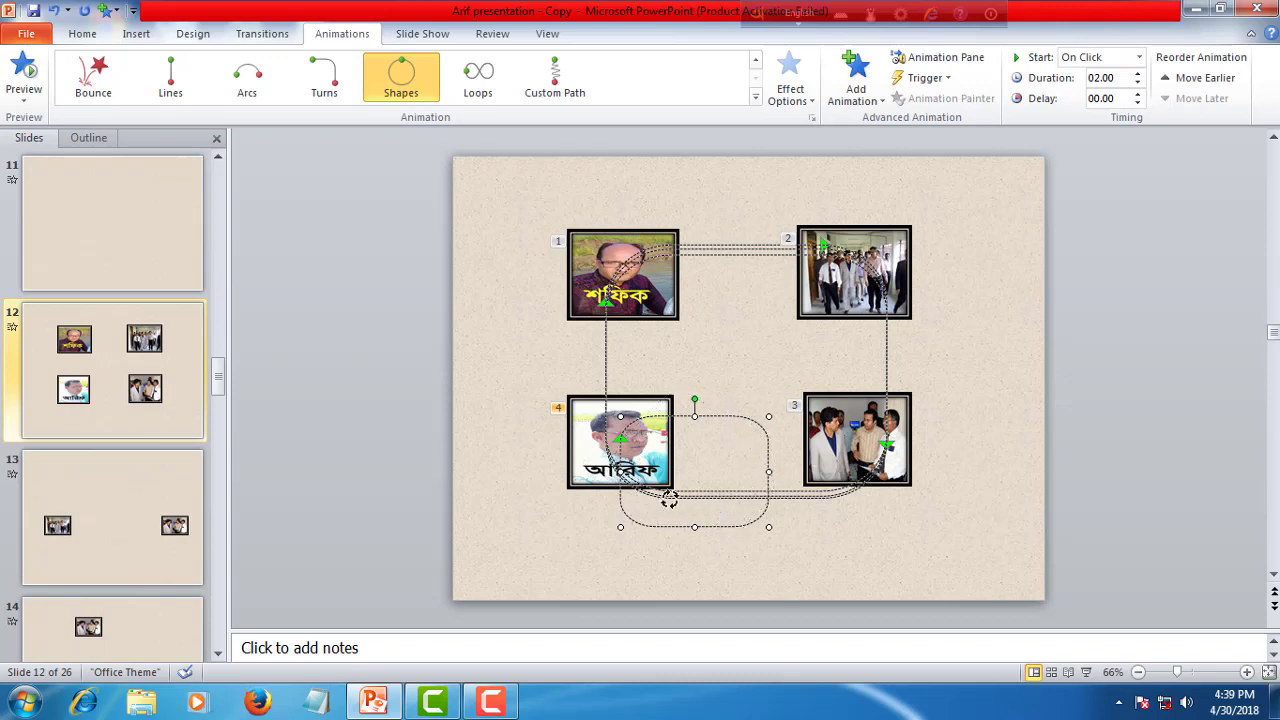
Rotate the new motion path, shift it left and stretch it toward the top-right photo.
{"action": "mouse_move", "coordinate": [669, 499]}
{"action": "left_mouse_down"}
{"action": "mouse_move", "coordinate": [683, 485]}
{"action": "mouse_move", "coordinate": [674, 467]}
{"action": "left_mouse_up"}
{"action": "left_click_drag", "start_coordinate": [694, 399], "coordinate": [702, 336]}
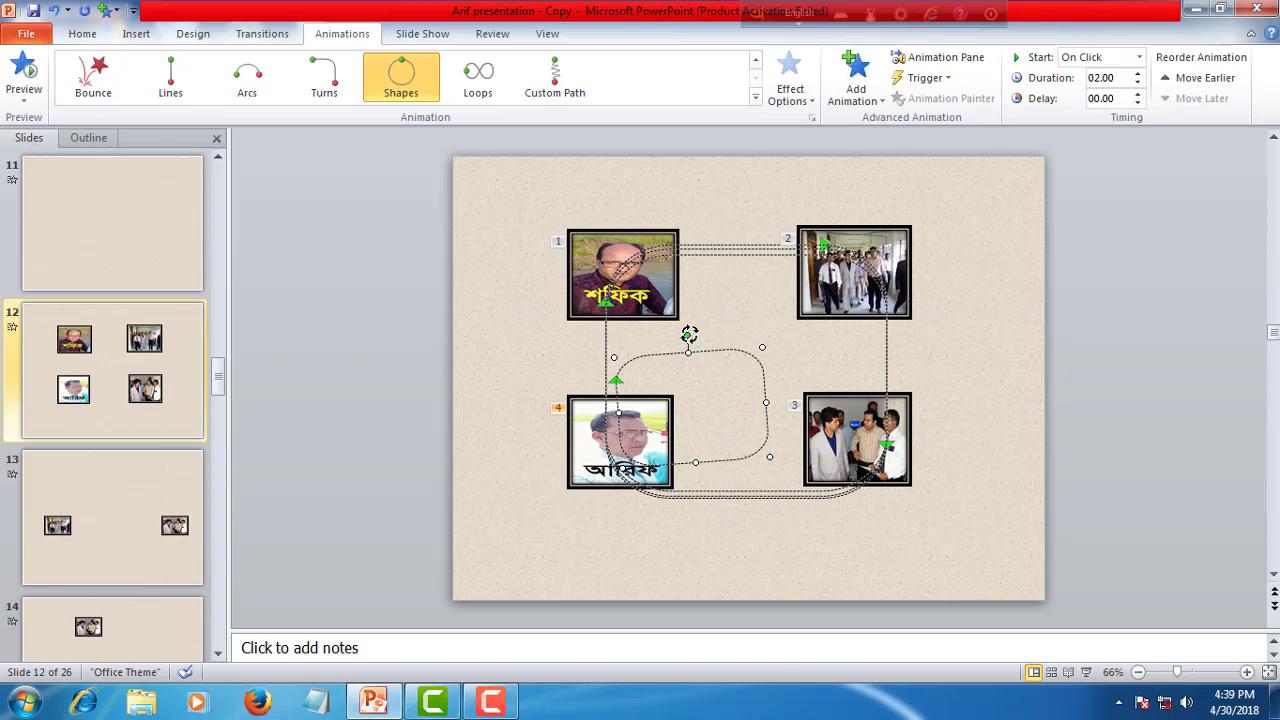
{"action": "left_click_drag", "start_coordinate": [689, 335], "coordinate": [700, 356]}
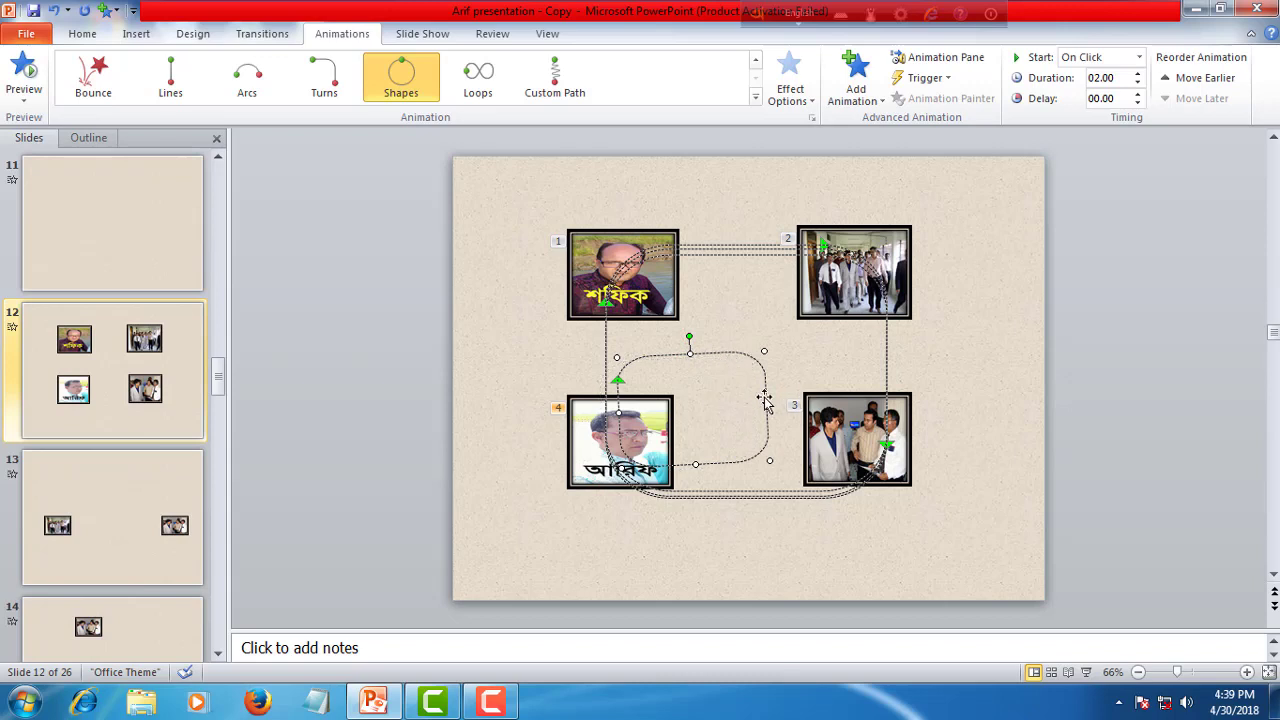
{"action": "left_click_drag", "start_coordinate": [766, 404], "coordinate": [750, 405]}
{"action": "mouse_move", "coordinate": [765, 348]}
{"action": "left_mouse_down"}
{"action": "mouse_move", "coordinate": [875, 243]}
{"action": "mouse_move", "coordinate": [880, 274]}
{"action": "left_mouse_up"}
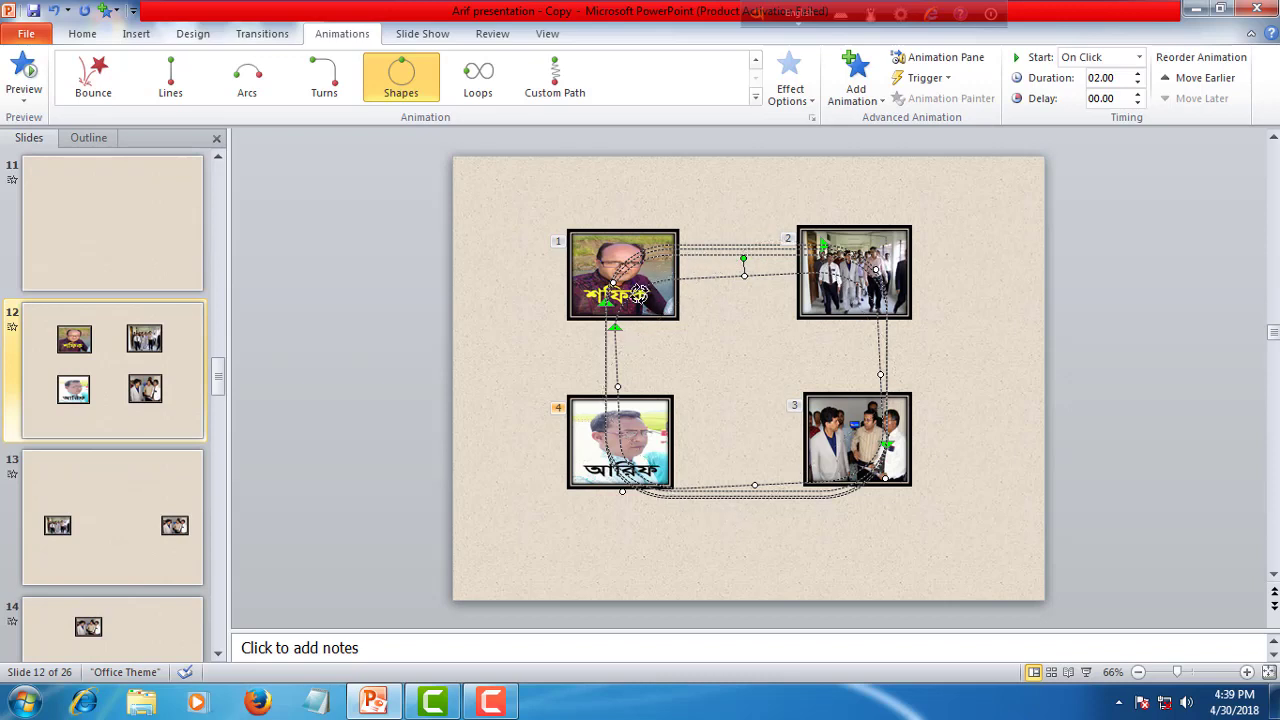
Straighten the path and align, widen and lower it until it overlaps the shared loop.
{"action": "left_click_drag", "start_coordinate": [607, 321], "coordinate": [553, 367]}
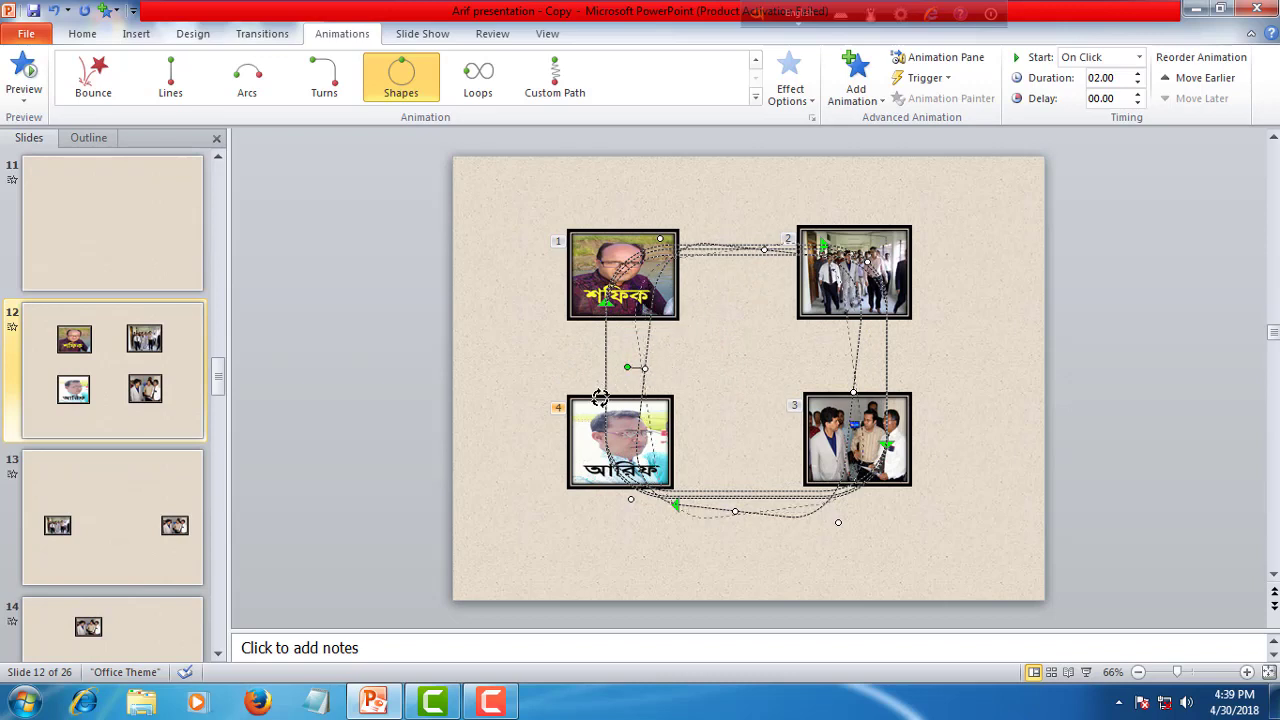
{"action": "left_click_drag", "start_coordinate": [600, 397], "coordinate": [632, 397]}
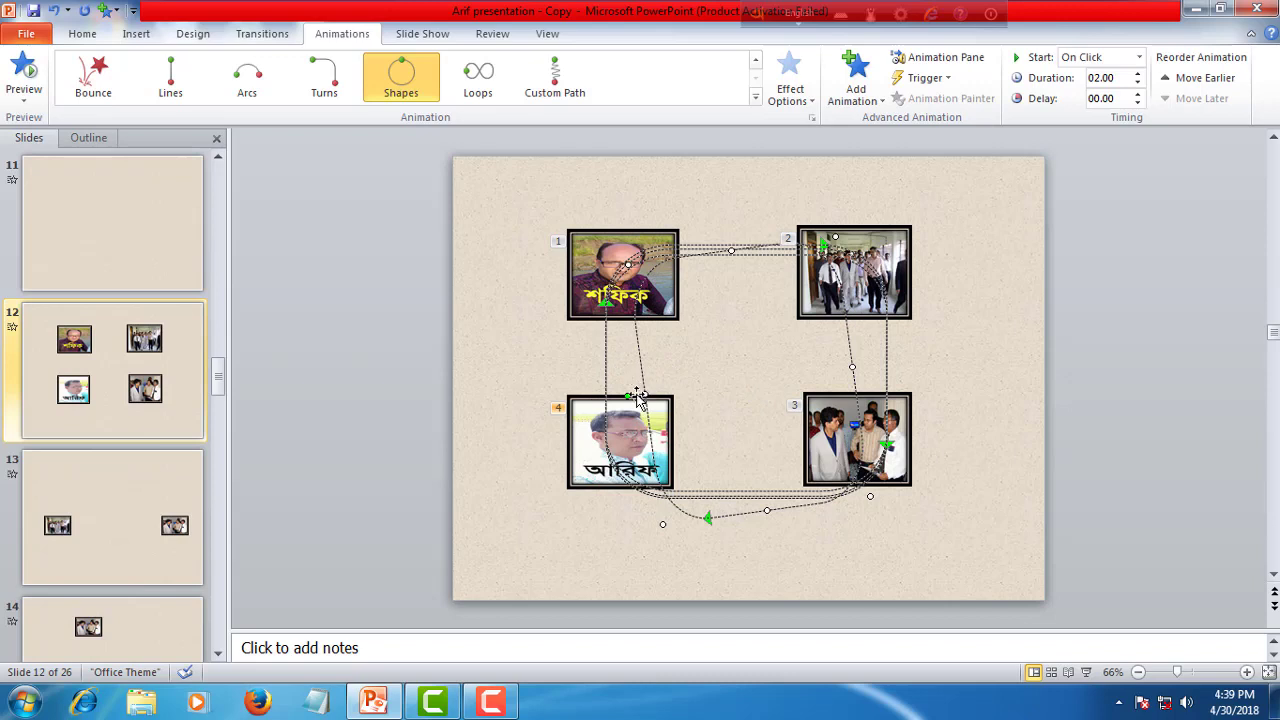
{"action": "left_click_drag", "start_coordinate": [623, 390], "coordinate": [604, 381]}
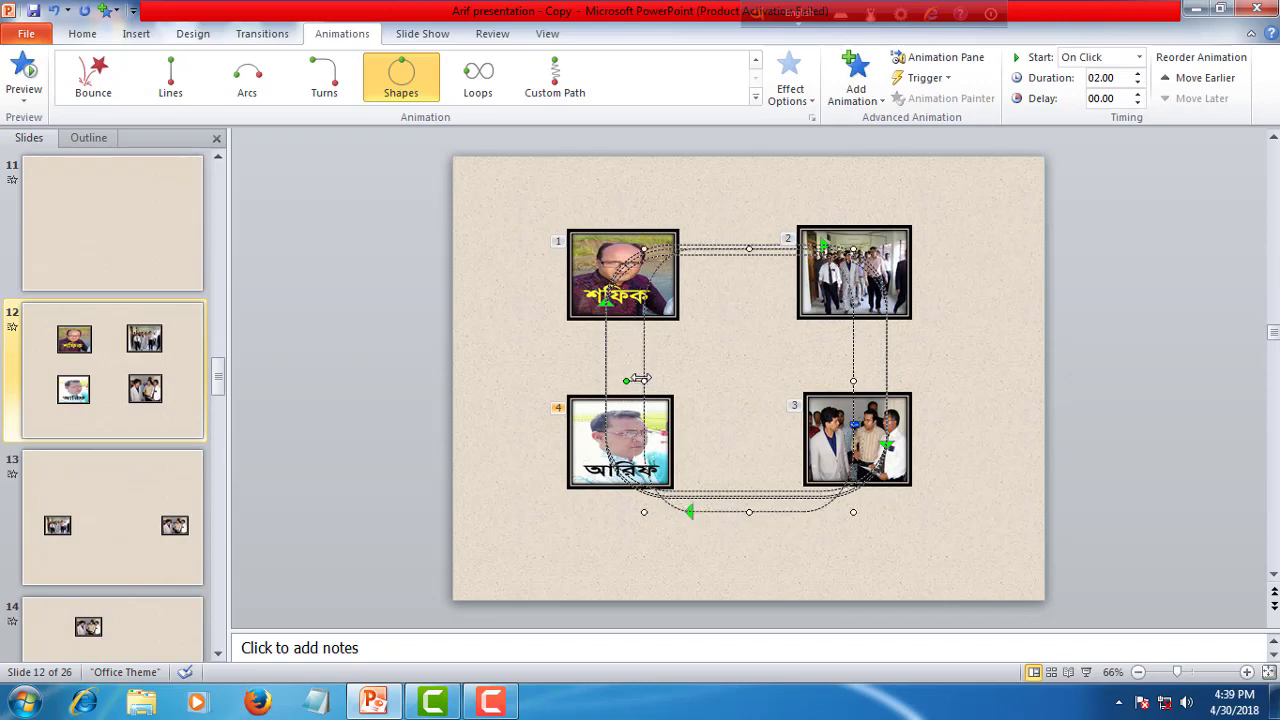
{"action": "left_click_drag", "start_coordinate": [641, 370], "coordinate": [603, 352]}
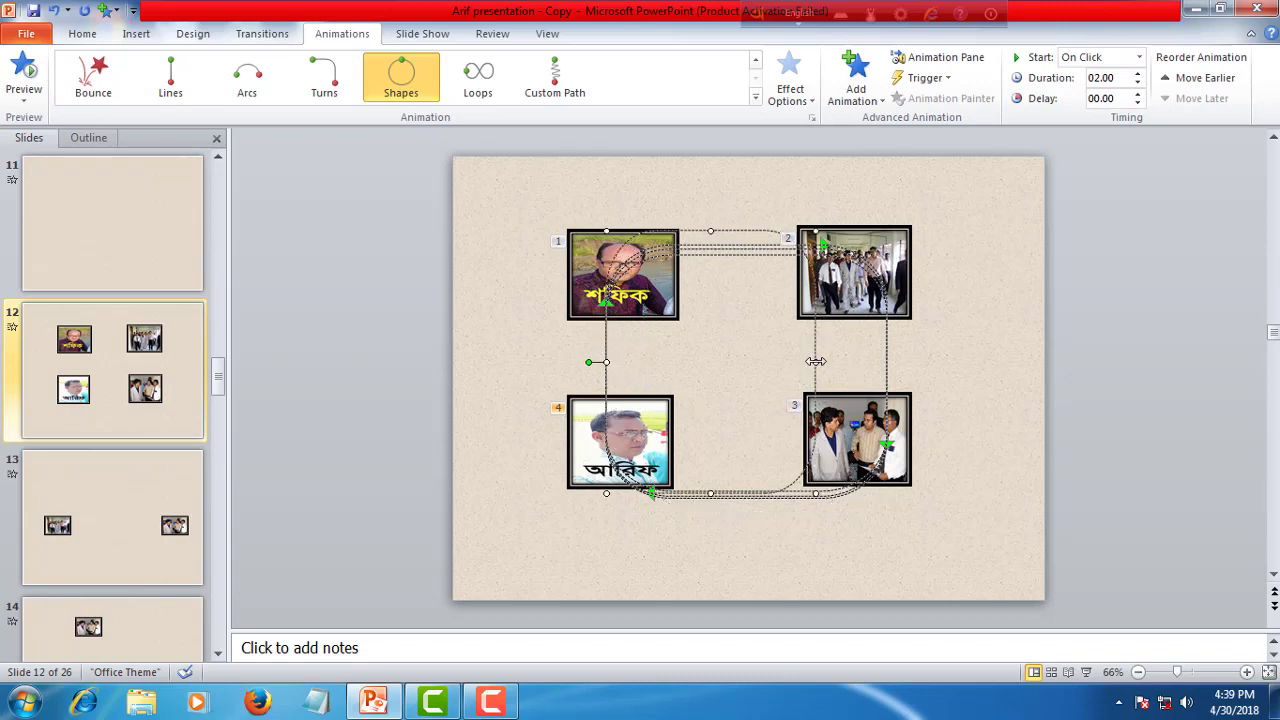
{"action": "left_click_drag", "start_coordinate": [890, 378], "coordinate": [888, 372]}
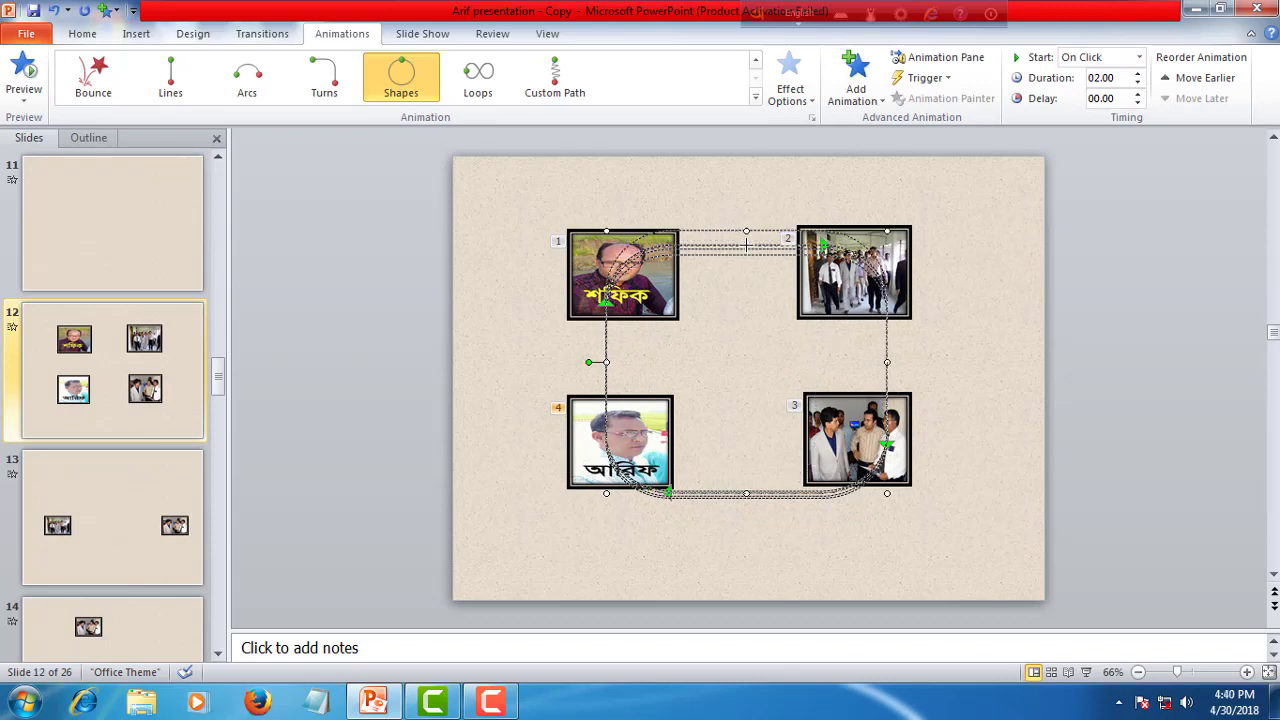
{"action": "left_click_drag", "start_coordinate": [746, 231], "coordinate": [746, 246]}
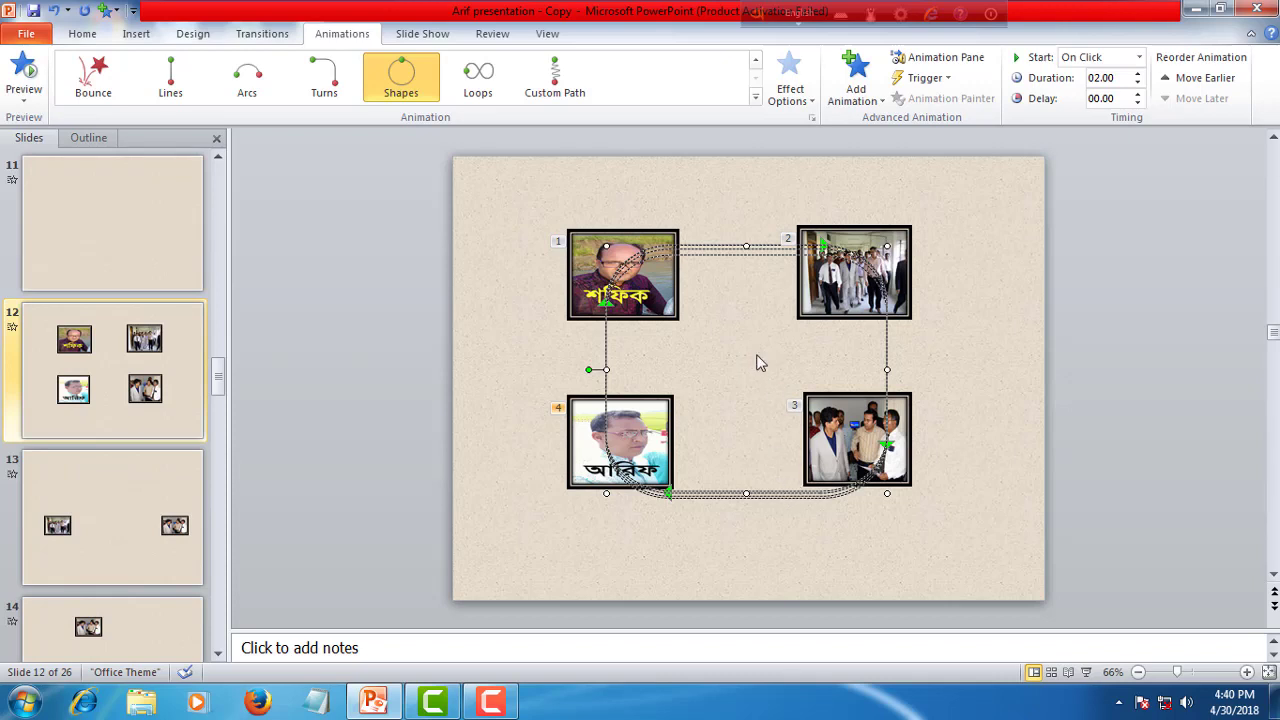
{"action": "left_click", "coordinate": [729, 358]}
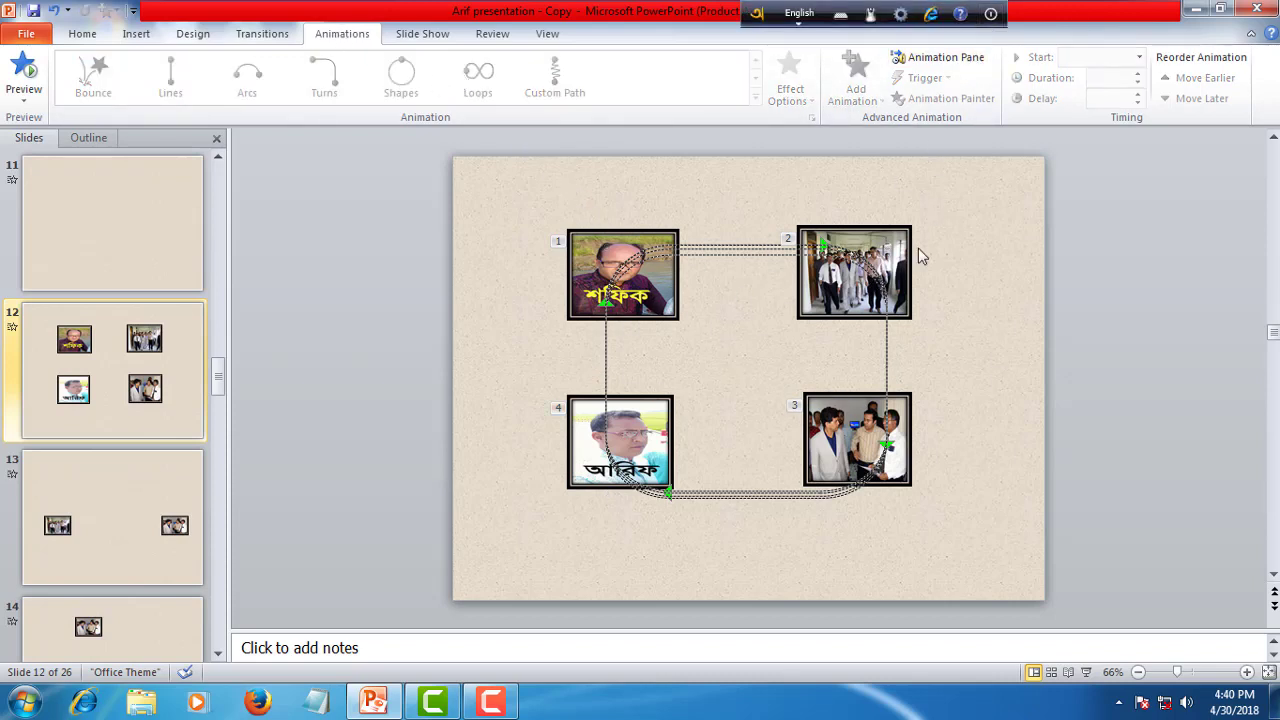
In the Animation Pane, select the Picture 2, 14, 16 and 1 animations together.
{"action": "left_click", "coordinate": [980, 60]}
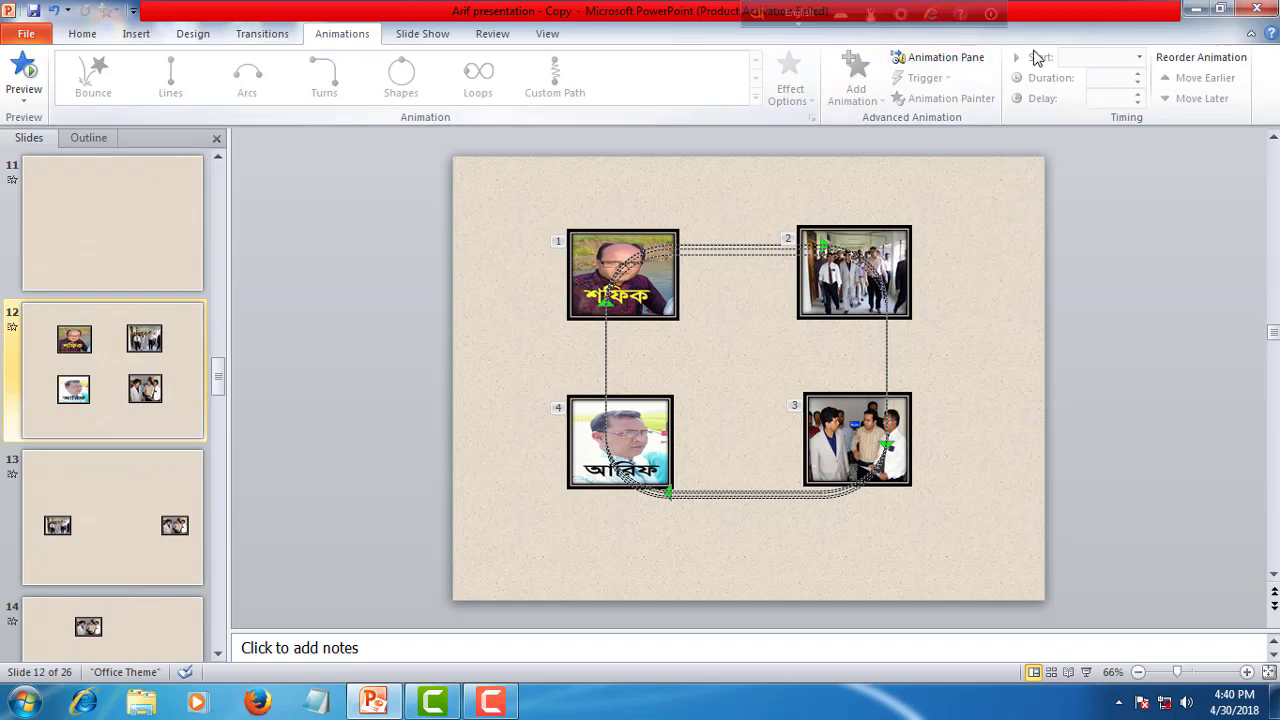
{"action": "left_click", "coordinate": [943, 57]}
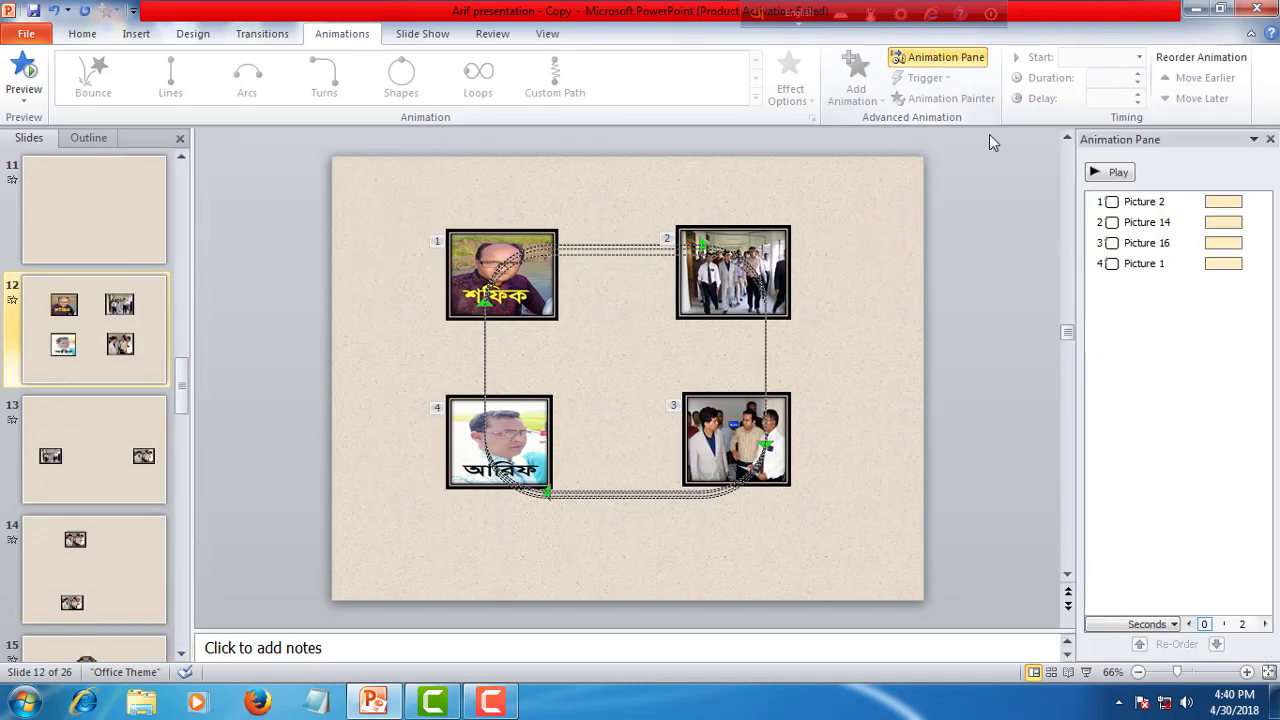
{"action": "left_click", "coordinate": [1168, 308]}
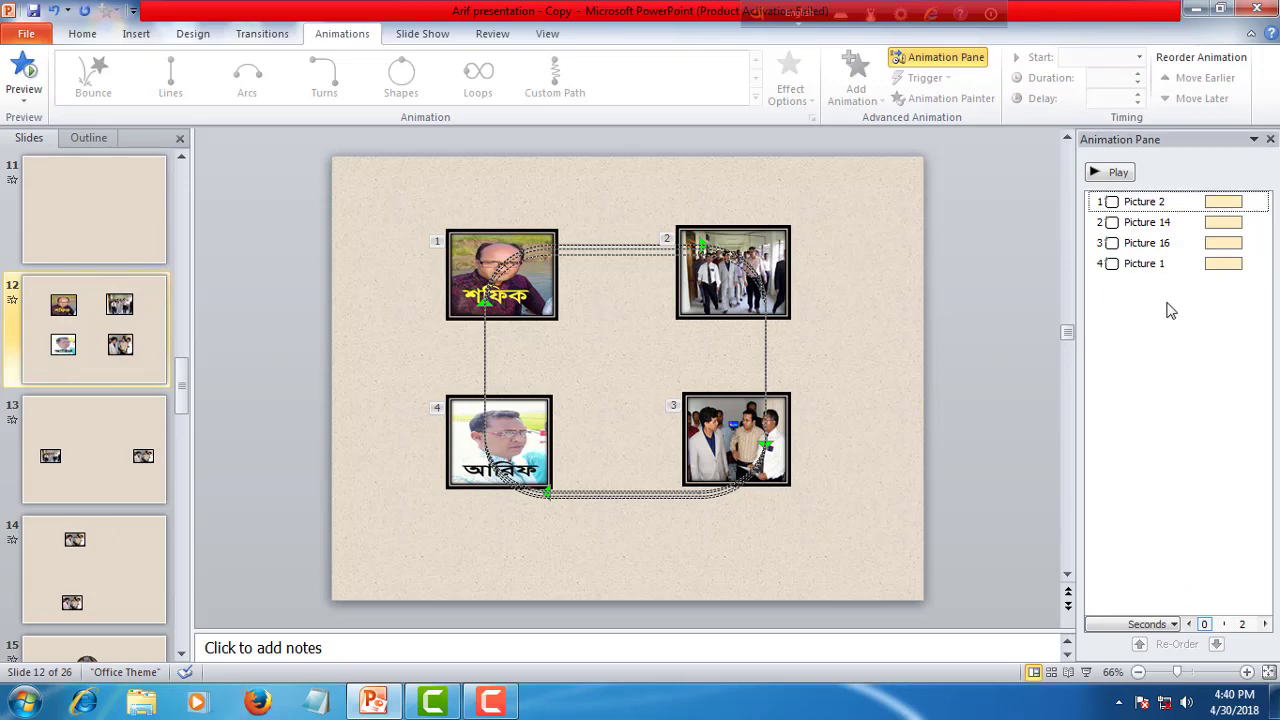
{"action": "left_click", "coordinate": [1157, 219]}
{"action": "left_click", "coordinate": [1157, 201]}
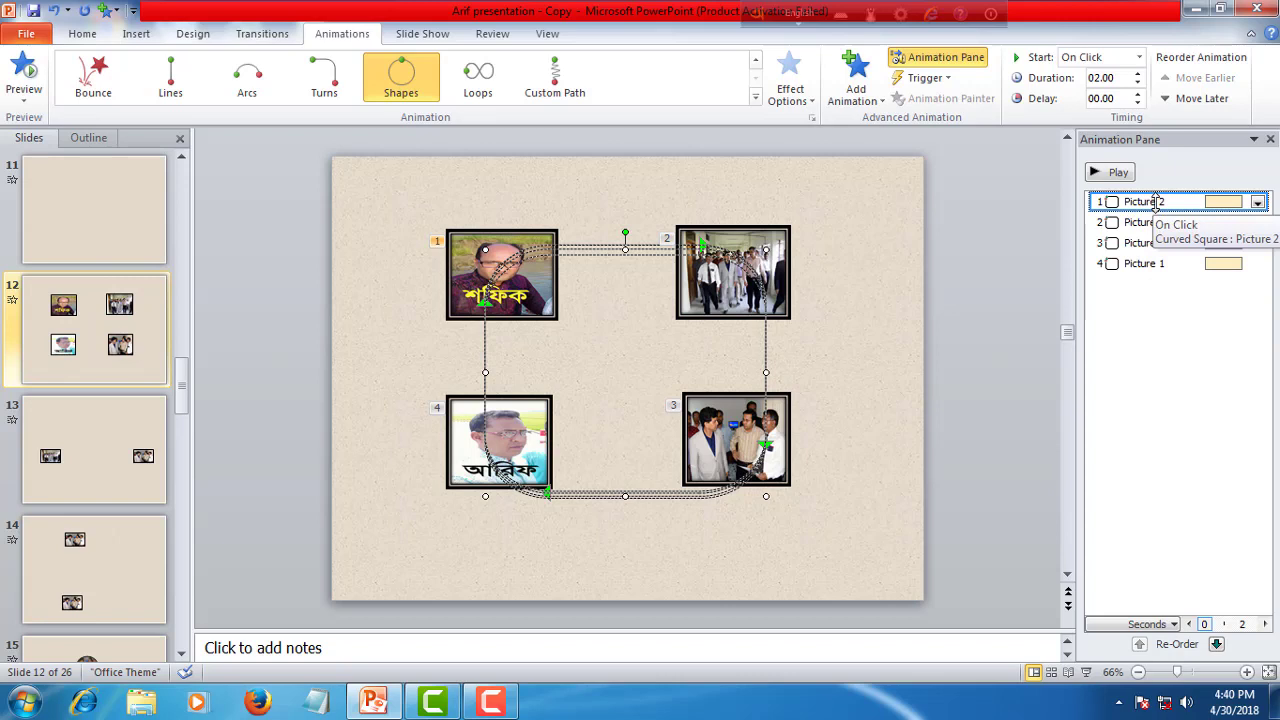
{"action": "left_click", "coordinate": [1150, 222], "text": "shift"}
{"action": "left_click", "coordinate": [1150, 243], "text": "shift"}
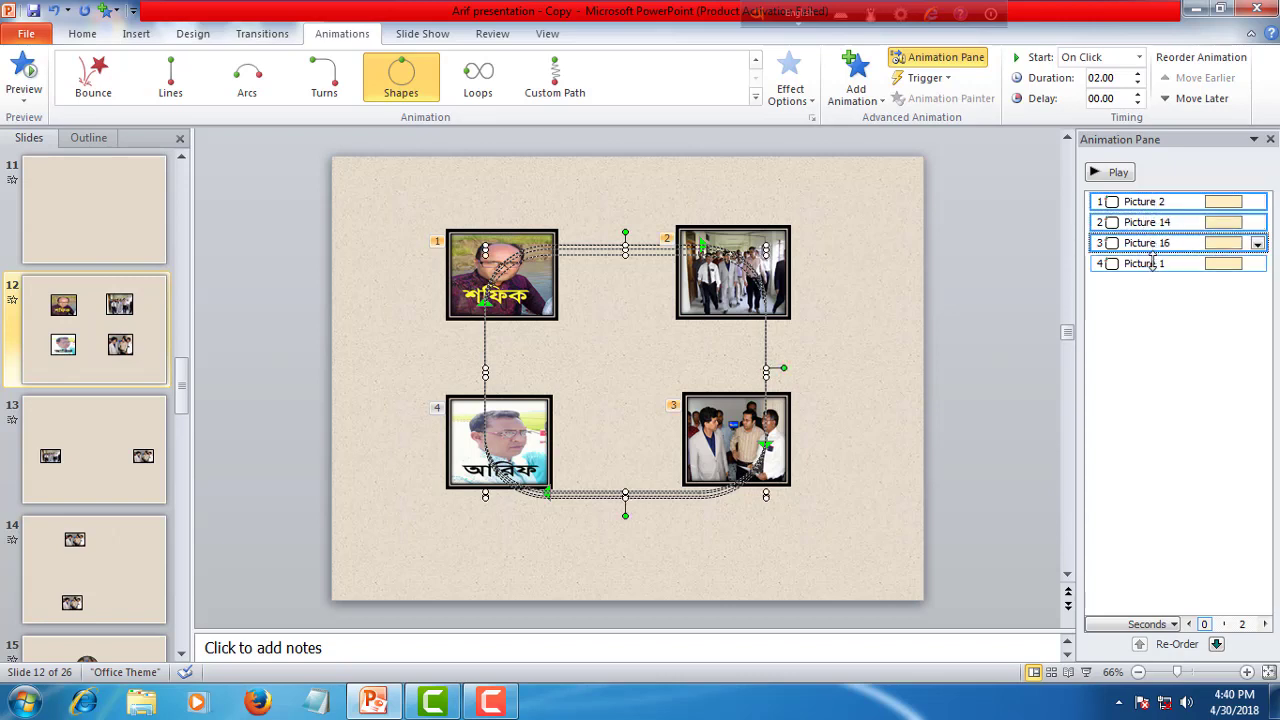
{"action": "left_click", "coordinate": [1153, 263], "text": "shift"}
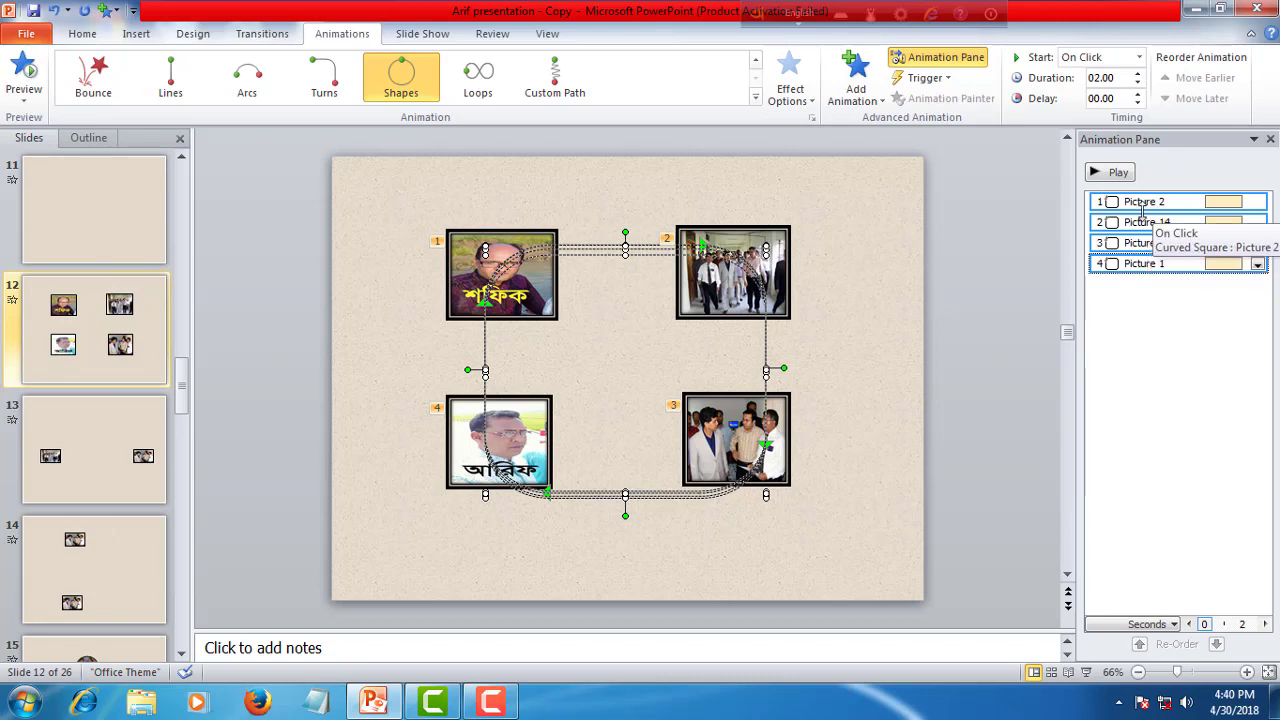
In Curved Square Timing, set Duration to 5 seconds (Very Slow) and Repeat to Until End of Slide.
{"action": "right_click", "coordinate": [1143, 204]}
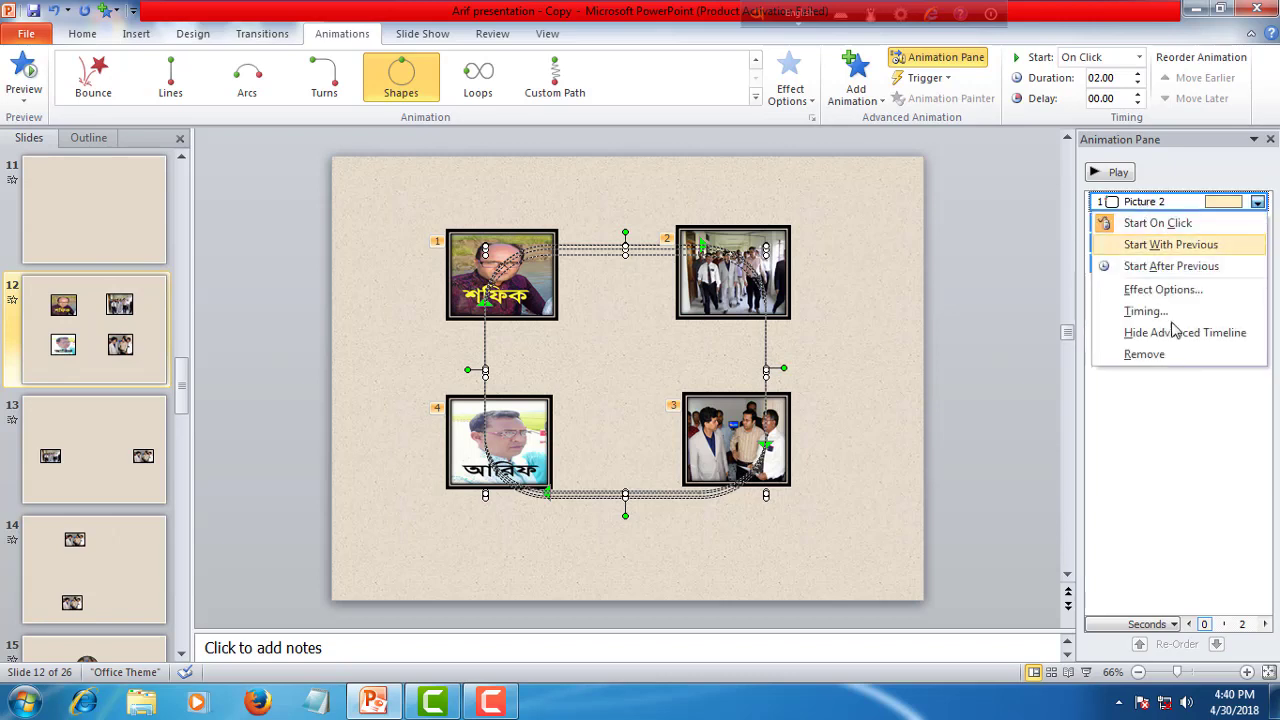
{"action": "left_click", "coordinate": [1140, 312]}
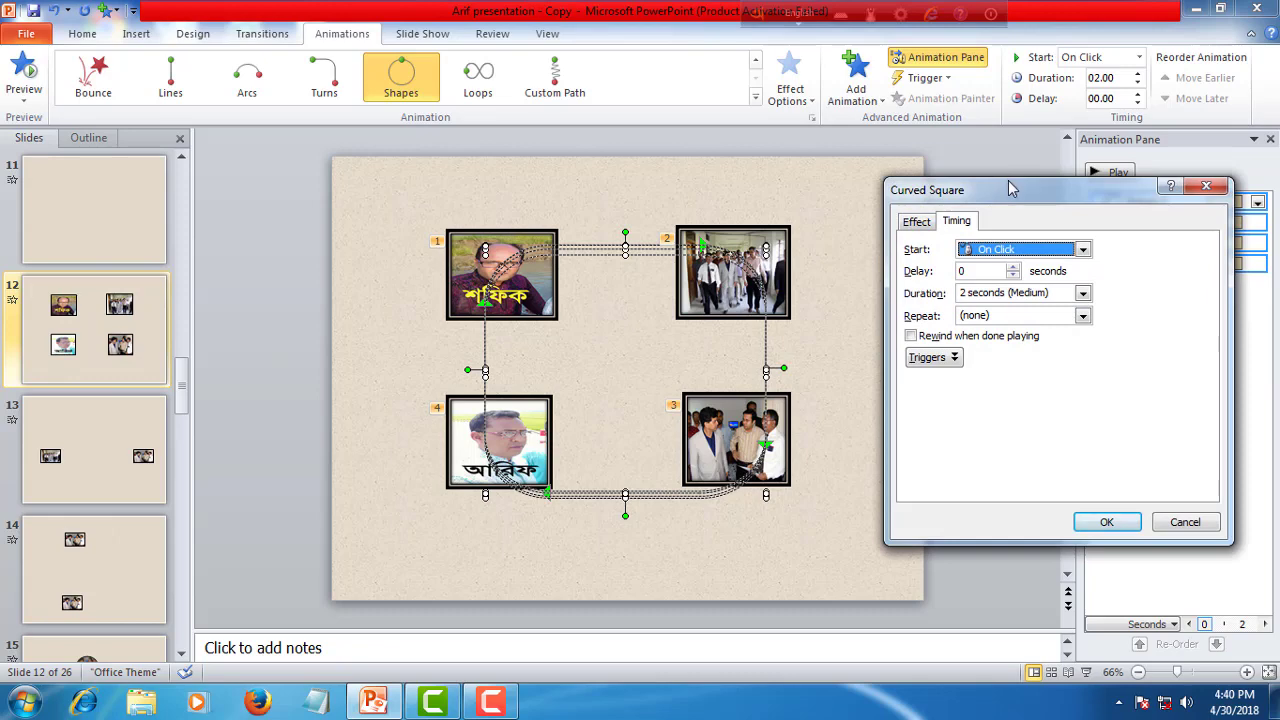
{"action": "left_click_drag", "start_coordinate": [1012, 188], "coordinate": [983, 225]}
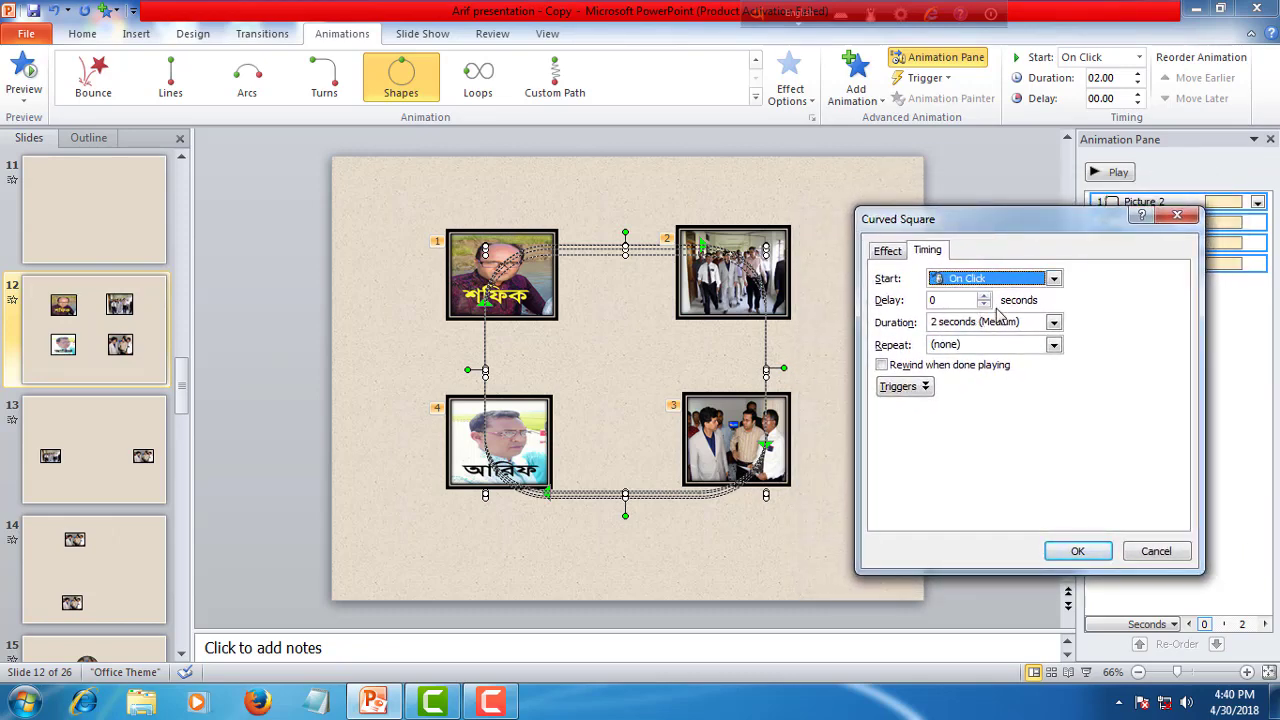
{"action": "left_click", "coordinate": [1054, 324]}
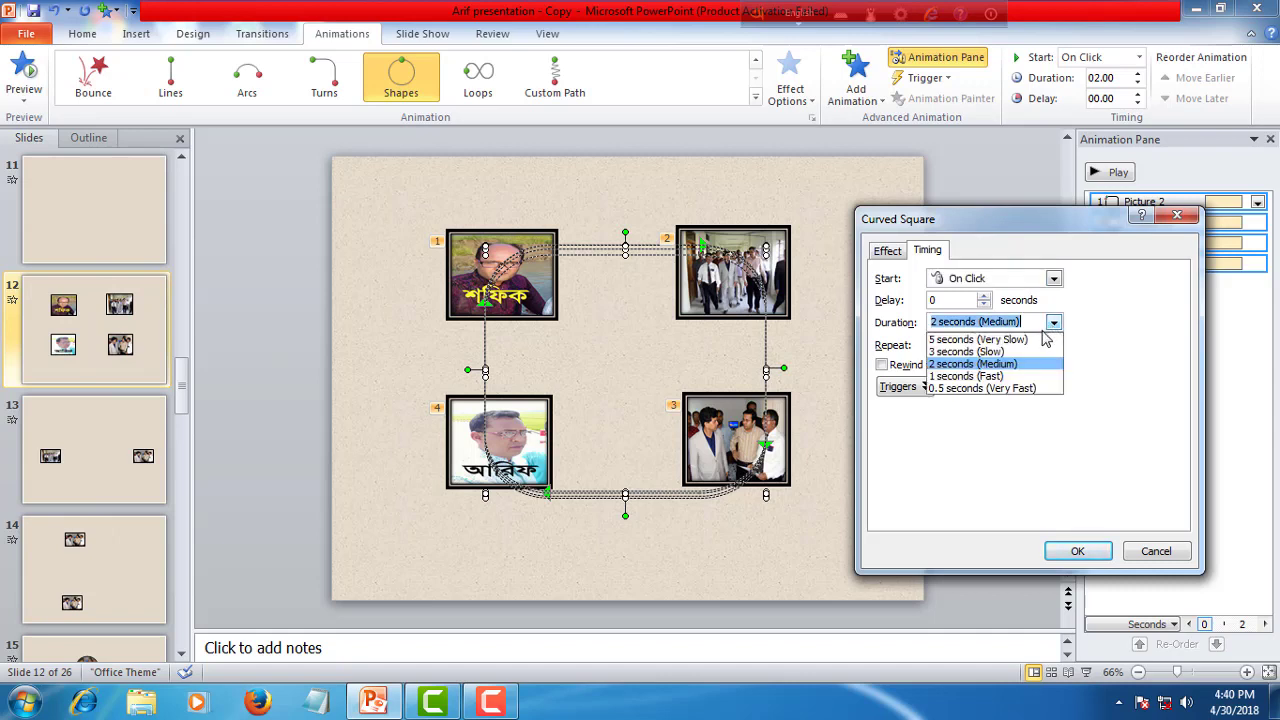
{"action": "left_click", "coordinate": [1102, 328]}
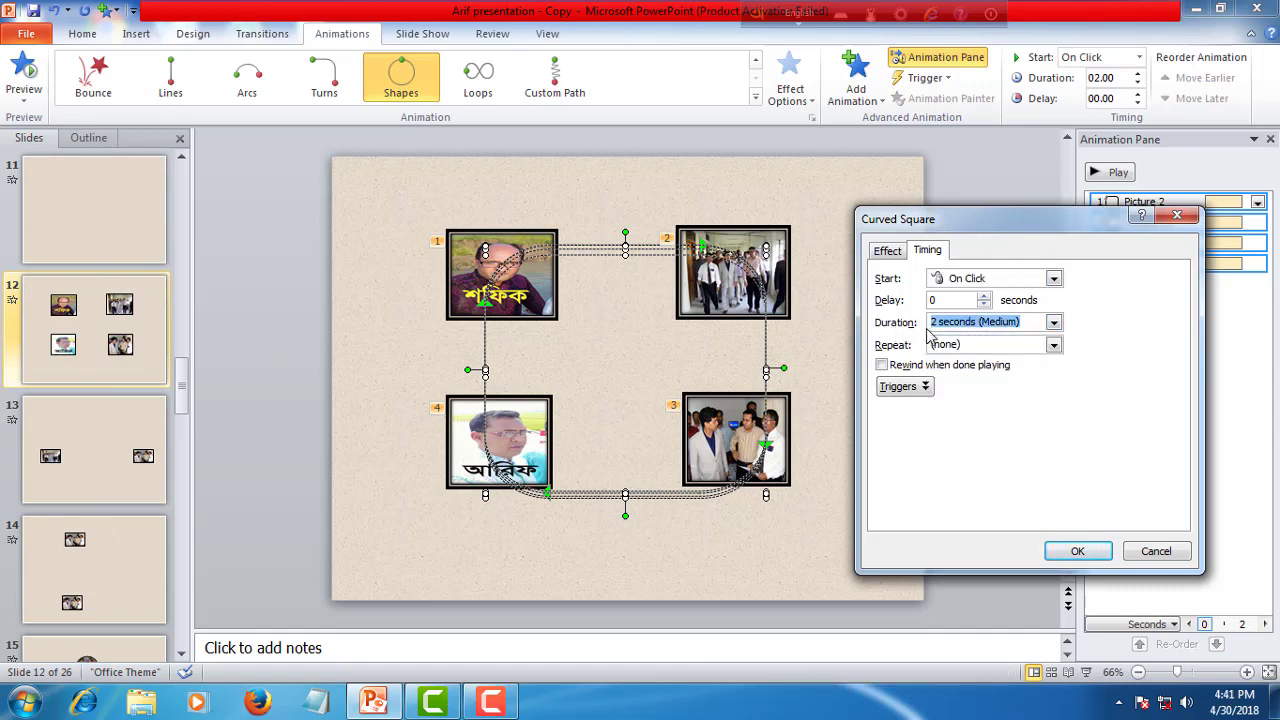
{"action": "left_click", "coordinate": [1054, 323]}
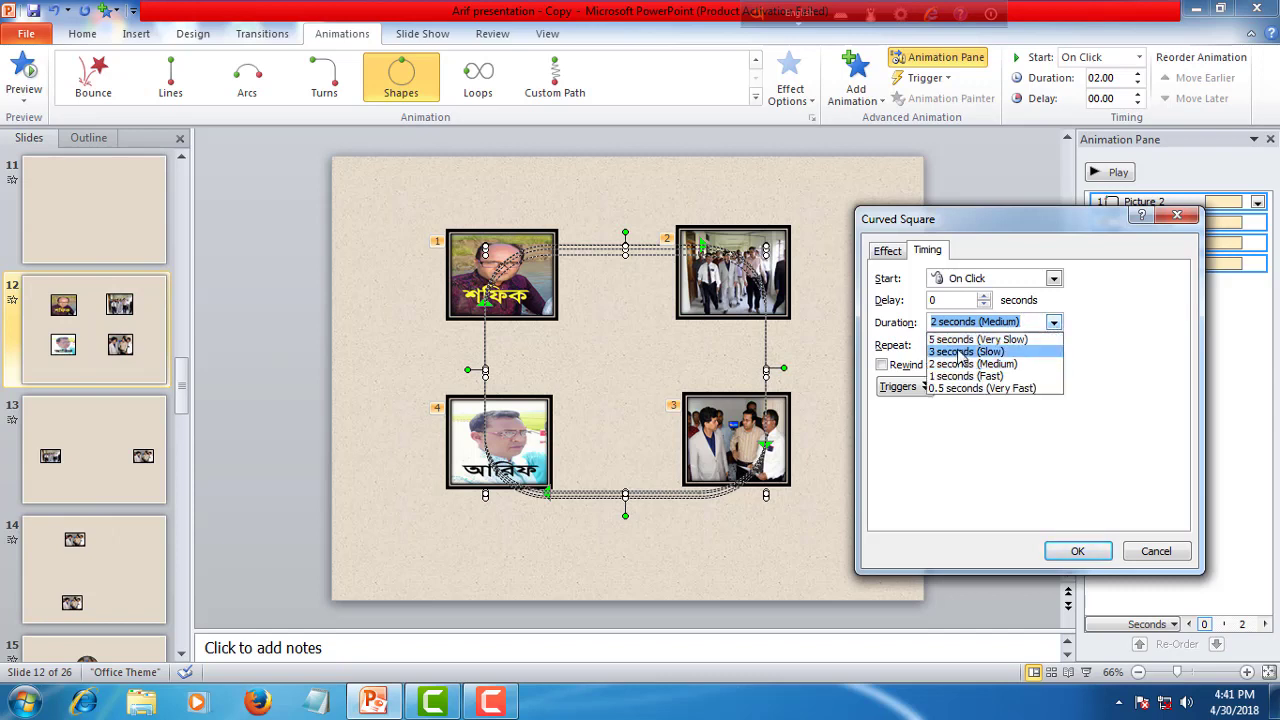
{"action": "left_click", "coordinate": [1016, 341]}
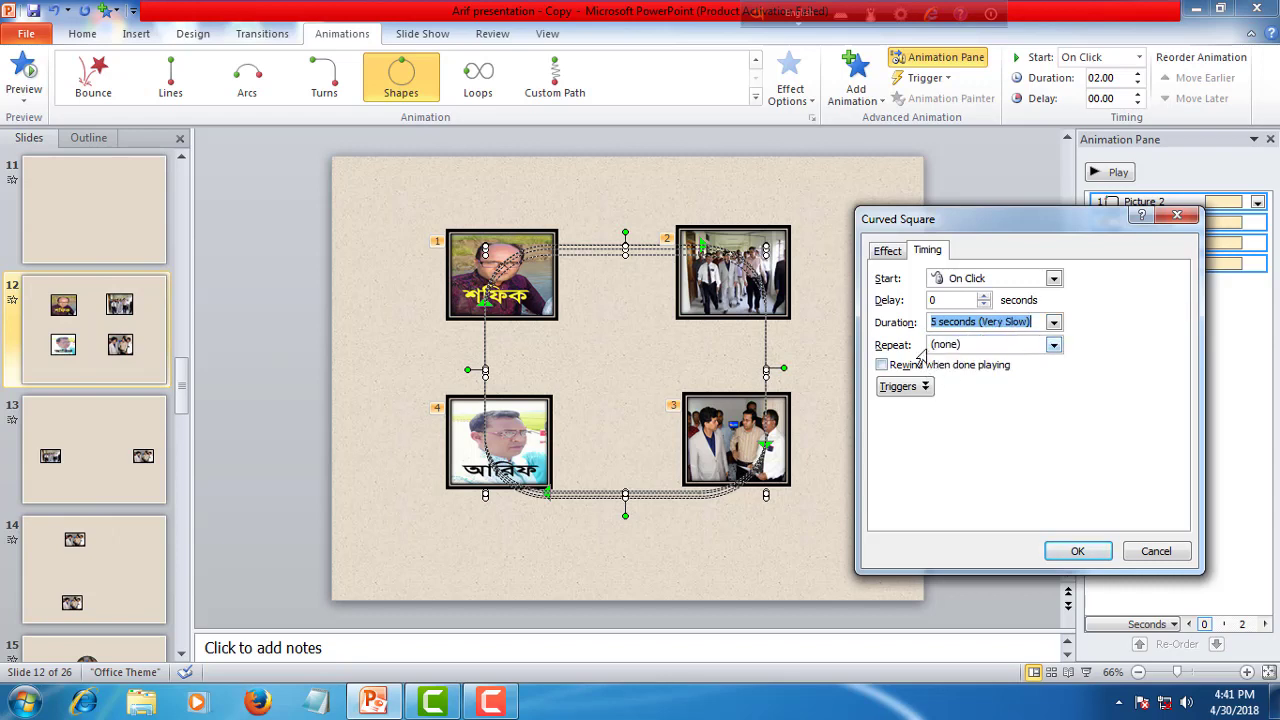
{"action": "left_click", "coordinate": [1055, 346]}
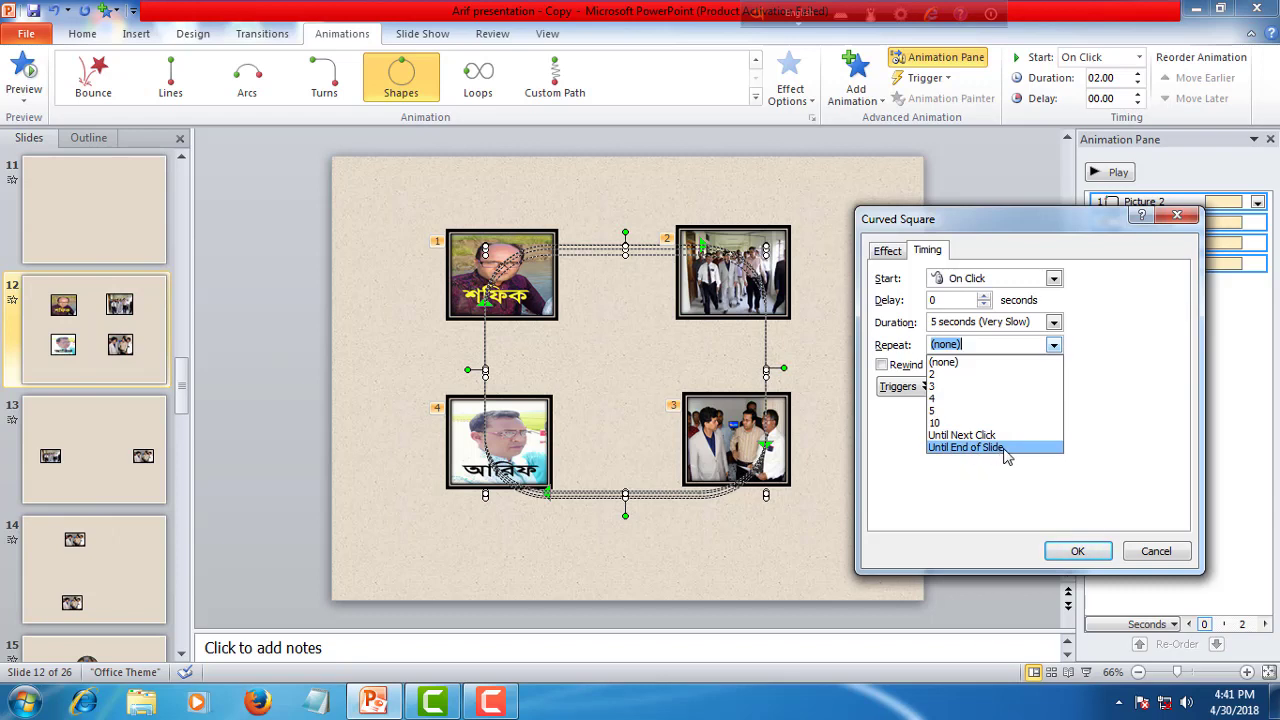
{"action": "left_click", "coordinate": [1007, 456]}
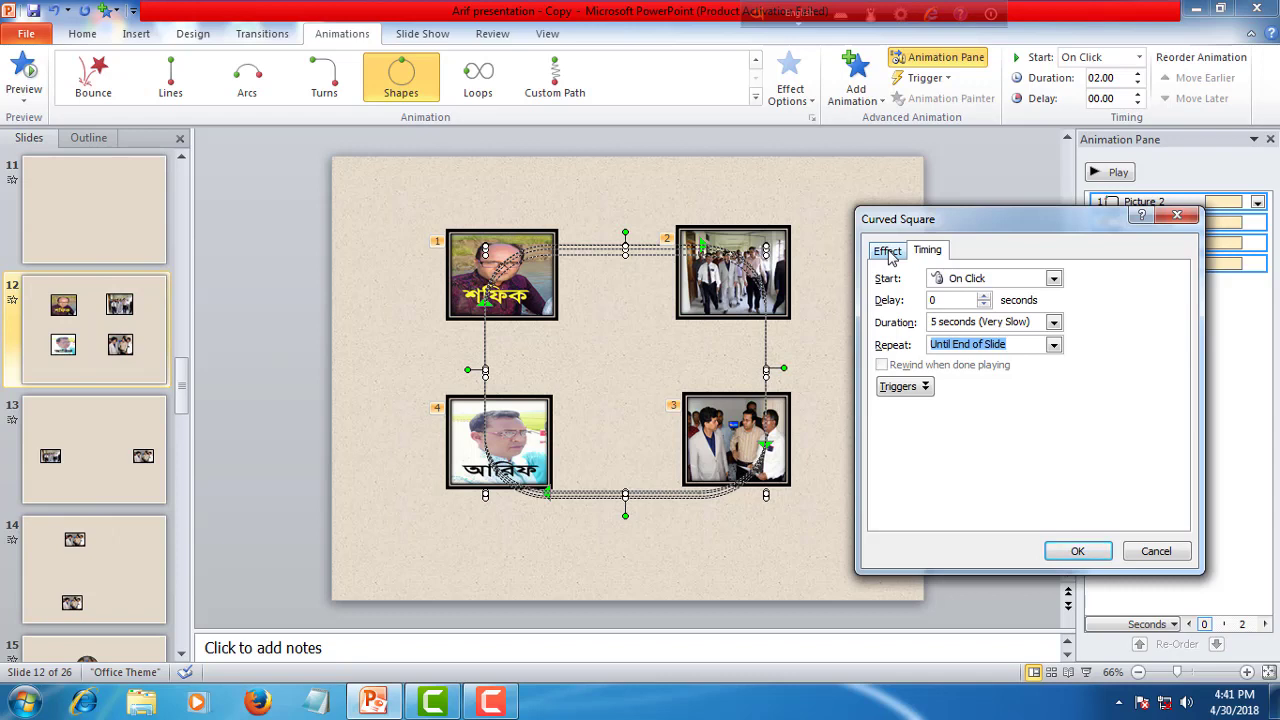
Reduce Smooth start to 0 sec on the Effect tab and apply the timing settings.
{"action": "left_click", "coordinate": [888, 252]}
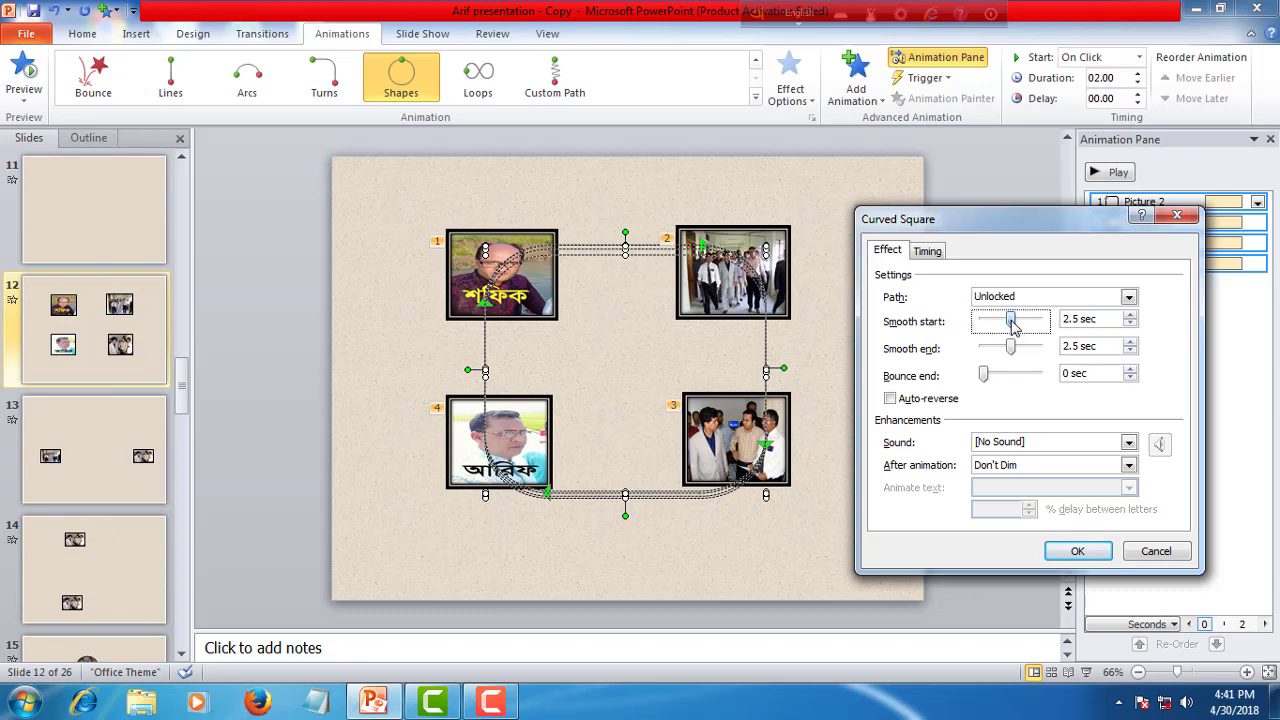
{"action": "mouse_move", "coordinate": [1011, 322]}
{"action": "left_mouse_down"}
{"action": "mouse_move", "coordinate": [984, 322]}
{"action": "mouse_move", "coordinate": [983, 348]}
{"action": "left_mouse_up"}
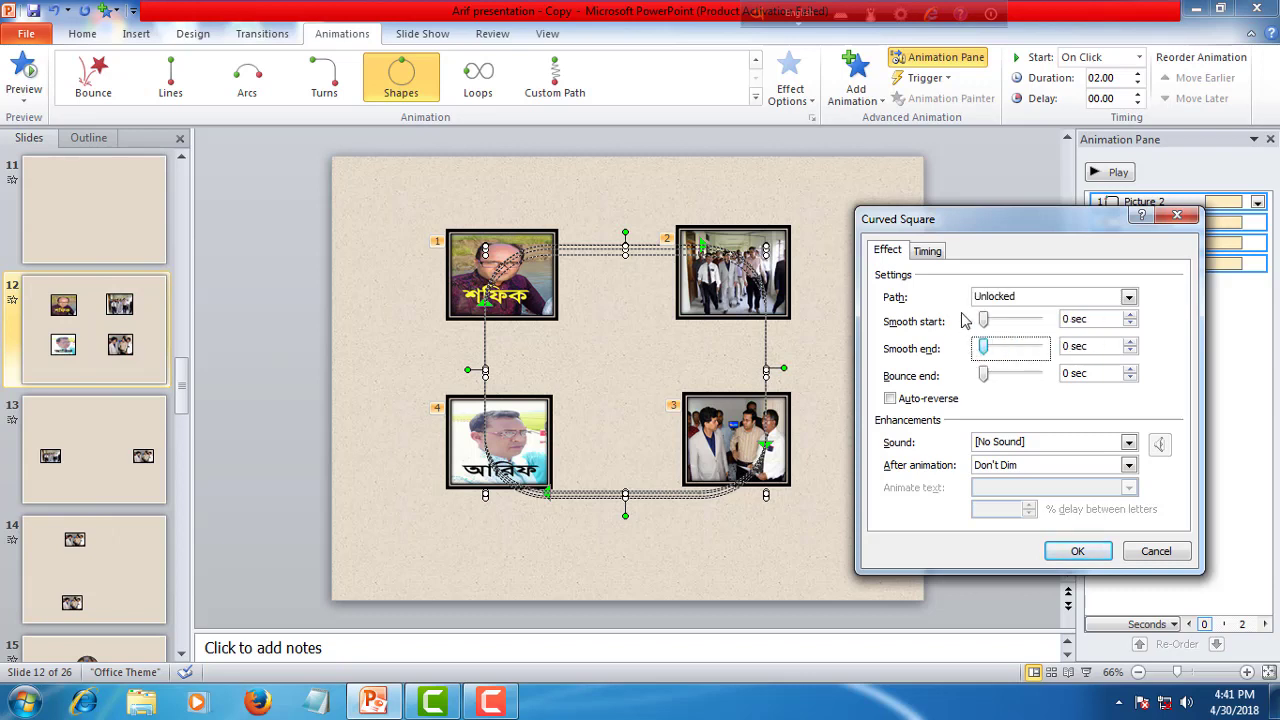
{"action": "left_click", "coordinate": [927, 251]}
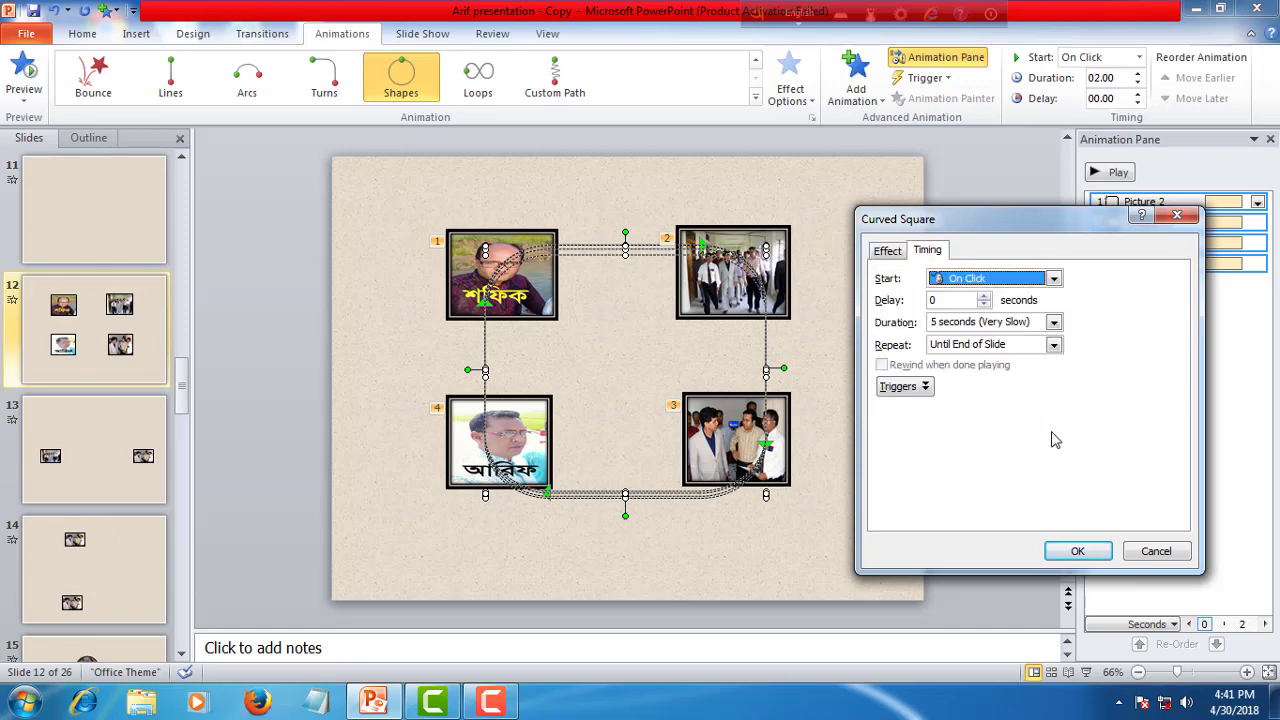
{"action": "left_click", "coordinate": [1077, 551]}
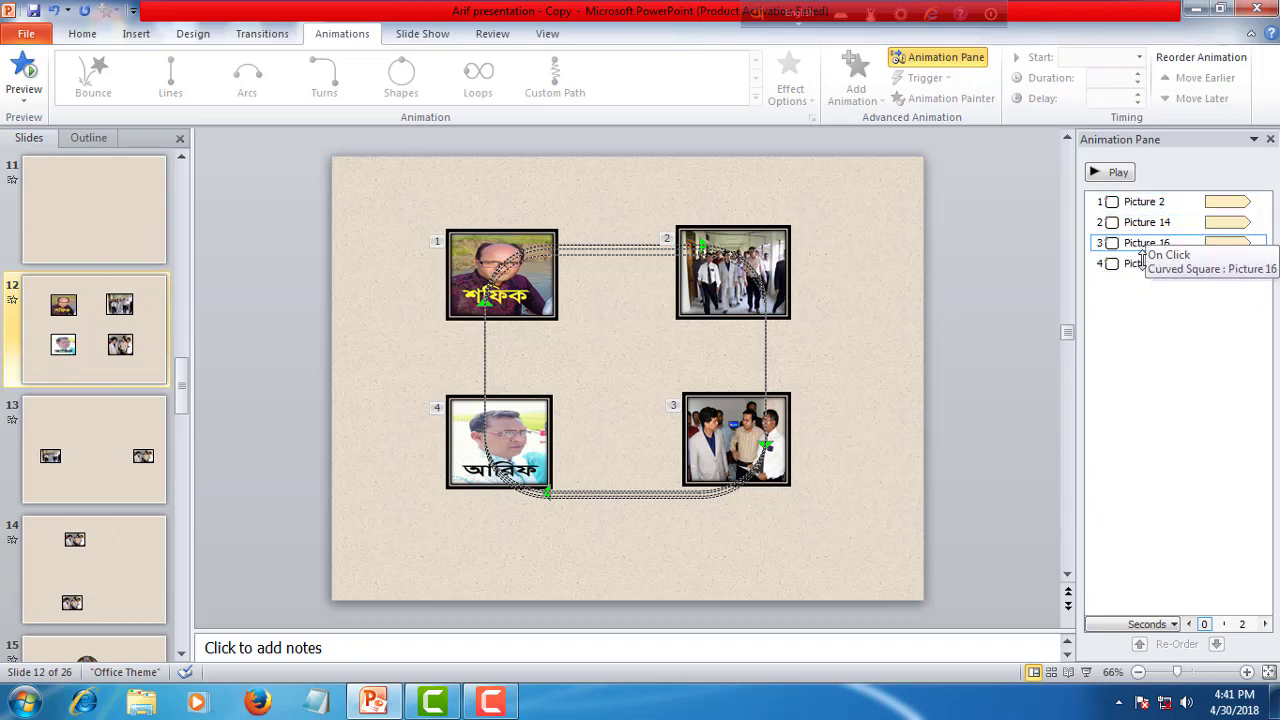
Set the Picture 1, Picture 16 and Picture 14 animations to Start With Previous.
{"action": "right_click", "coordinate": [1136, 268]}
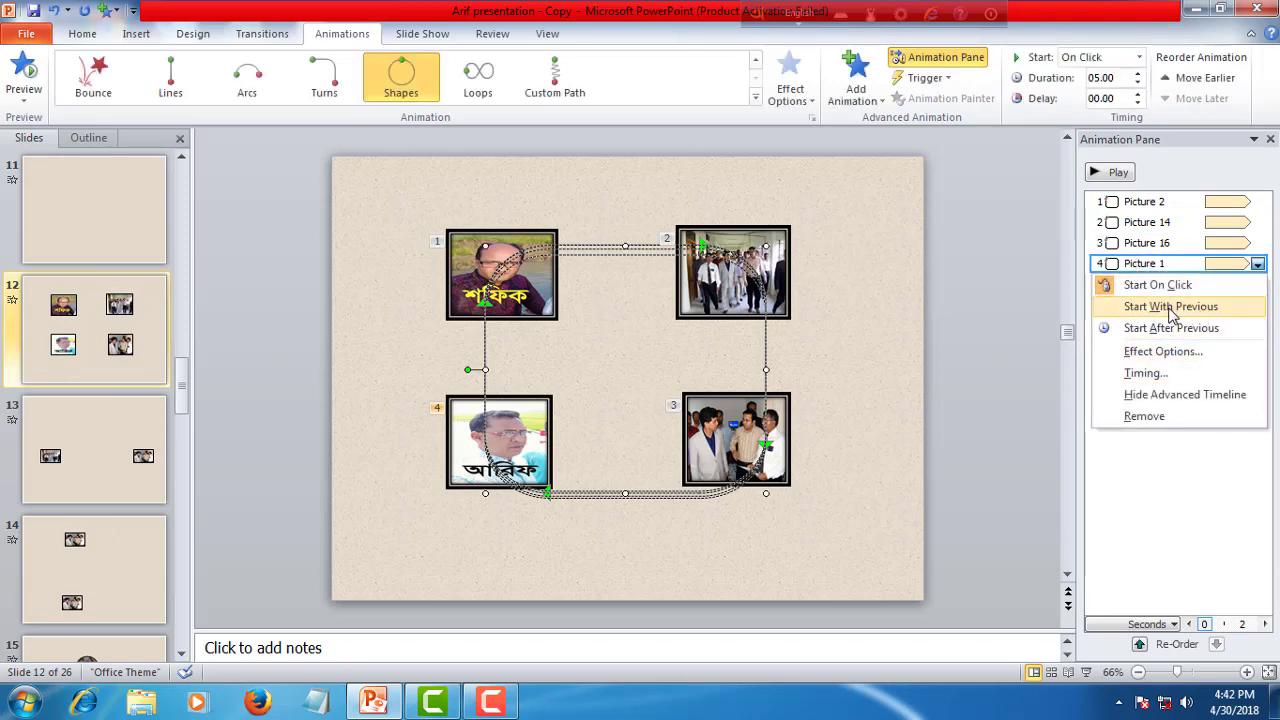
{"action": "left_click", "coordinate": [1156, 310]}
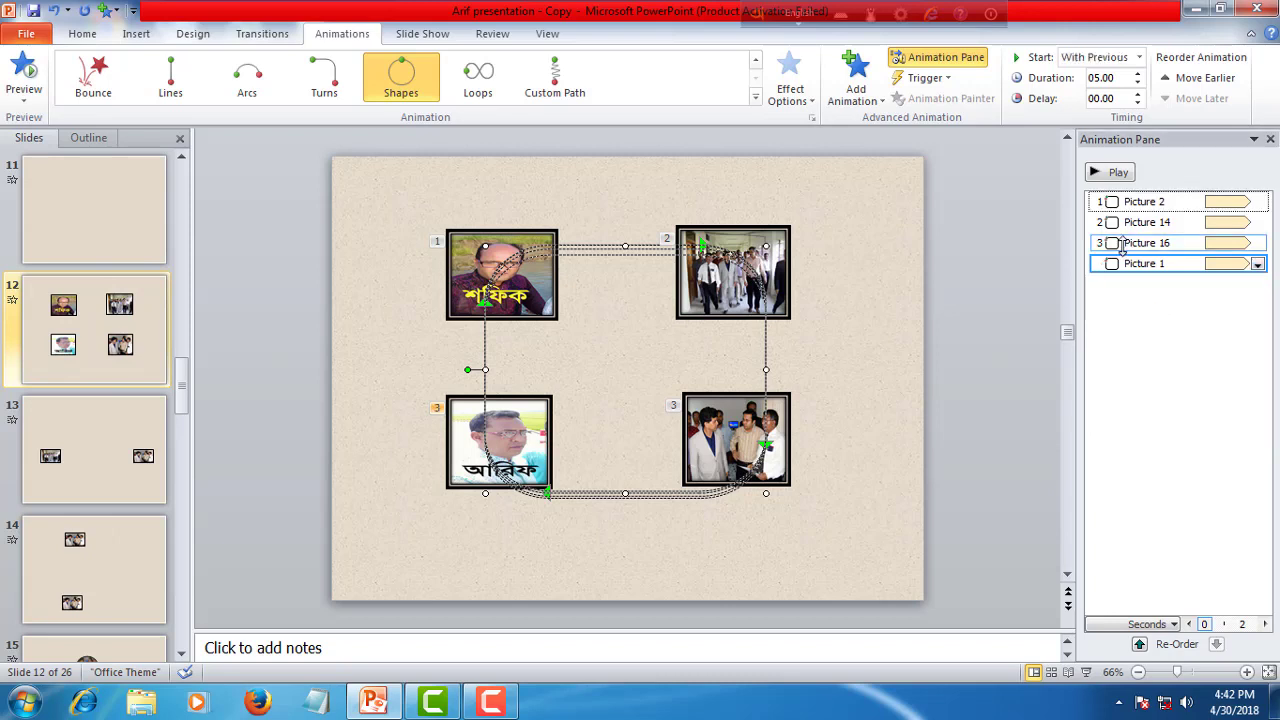
{"action": "right_click", "coordinate": [1122, 244]}
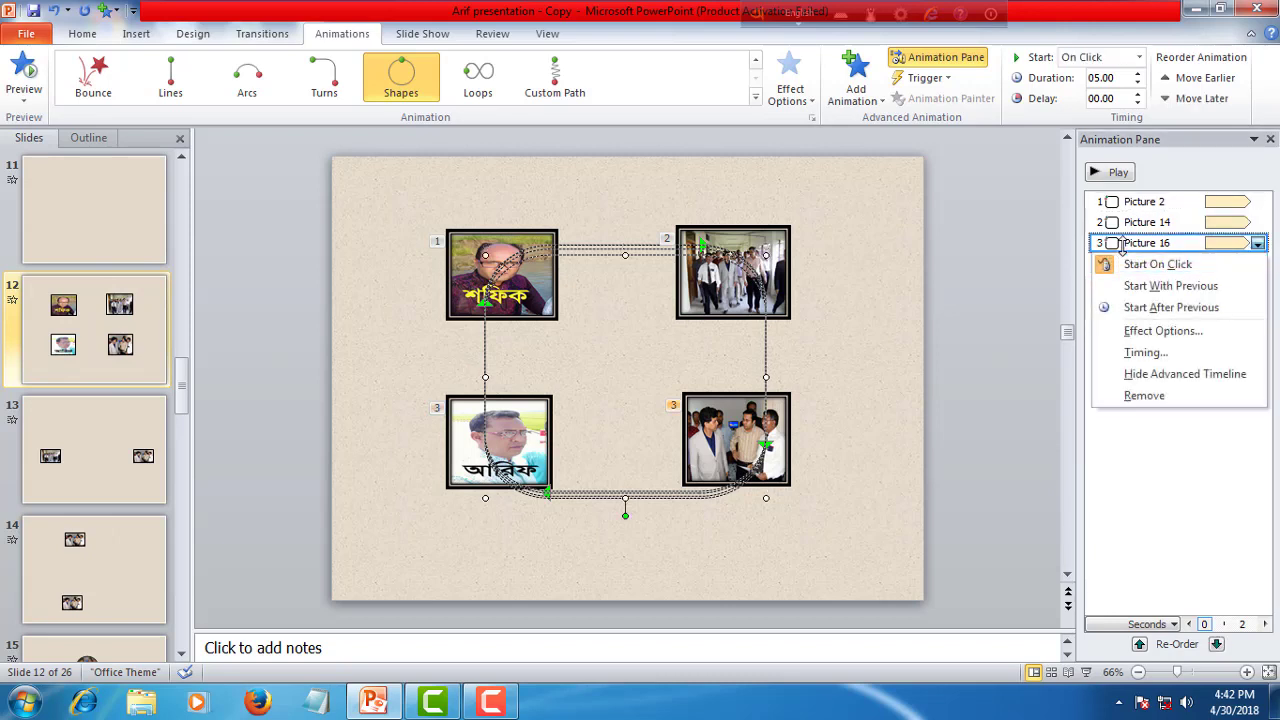
{"action": "left_click", "coordinate": [1164, 288]}
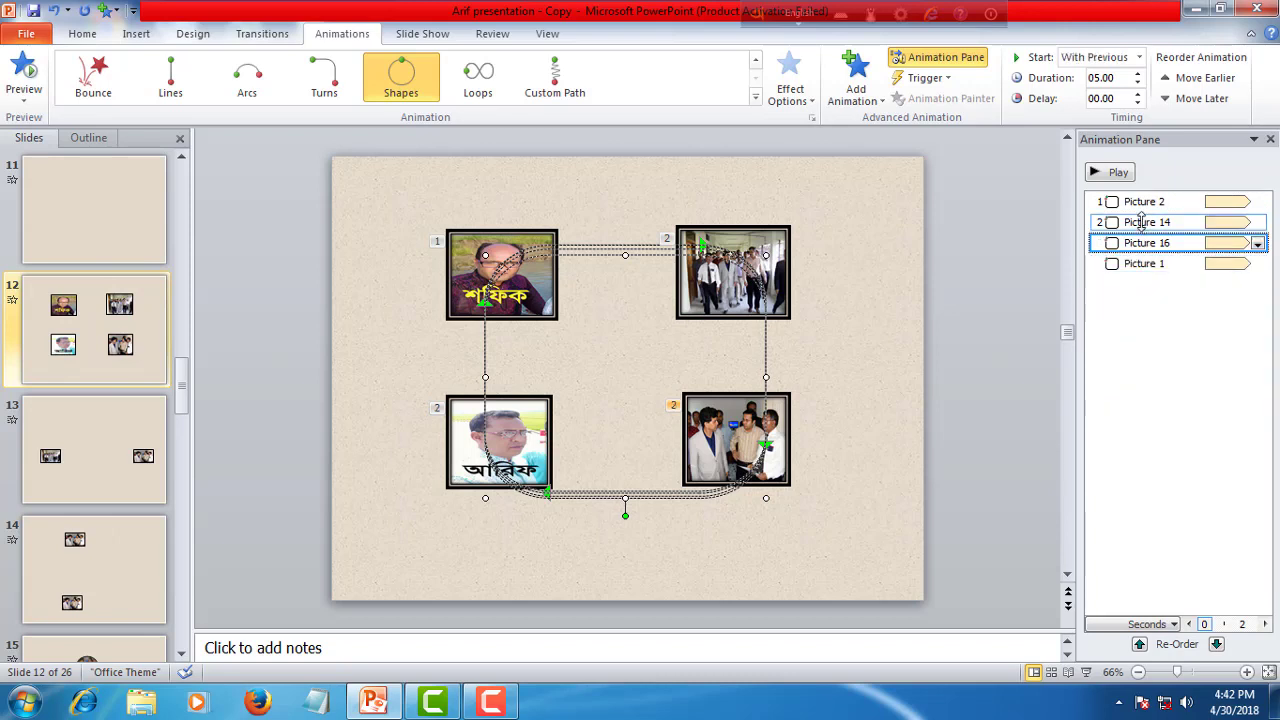
{"action": "right_click", "coordinate": [1141, 221]}
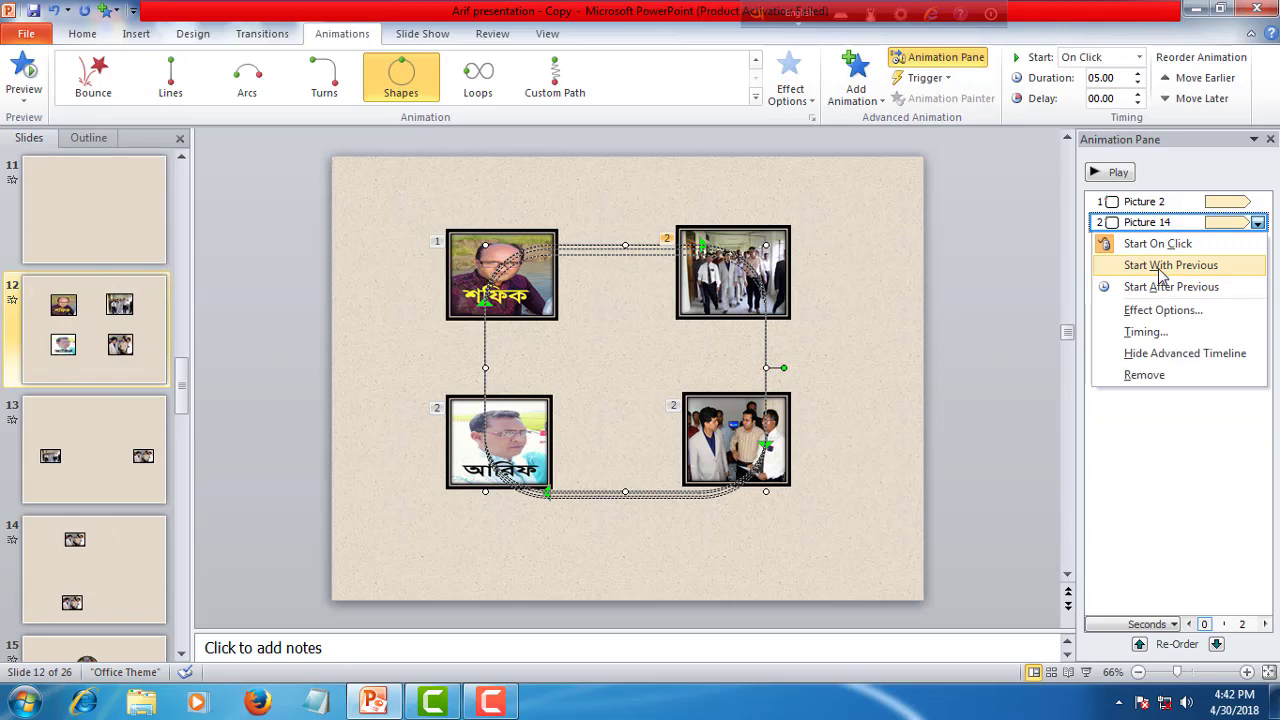
{"action": "left_click", "coordinate": [1161, 266]}
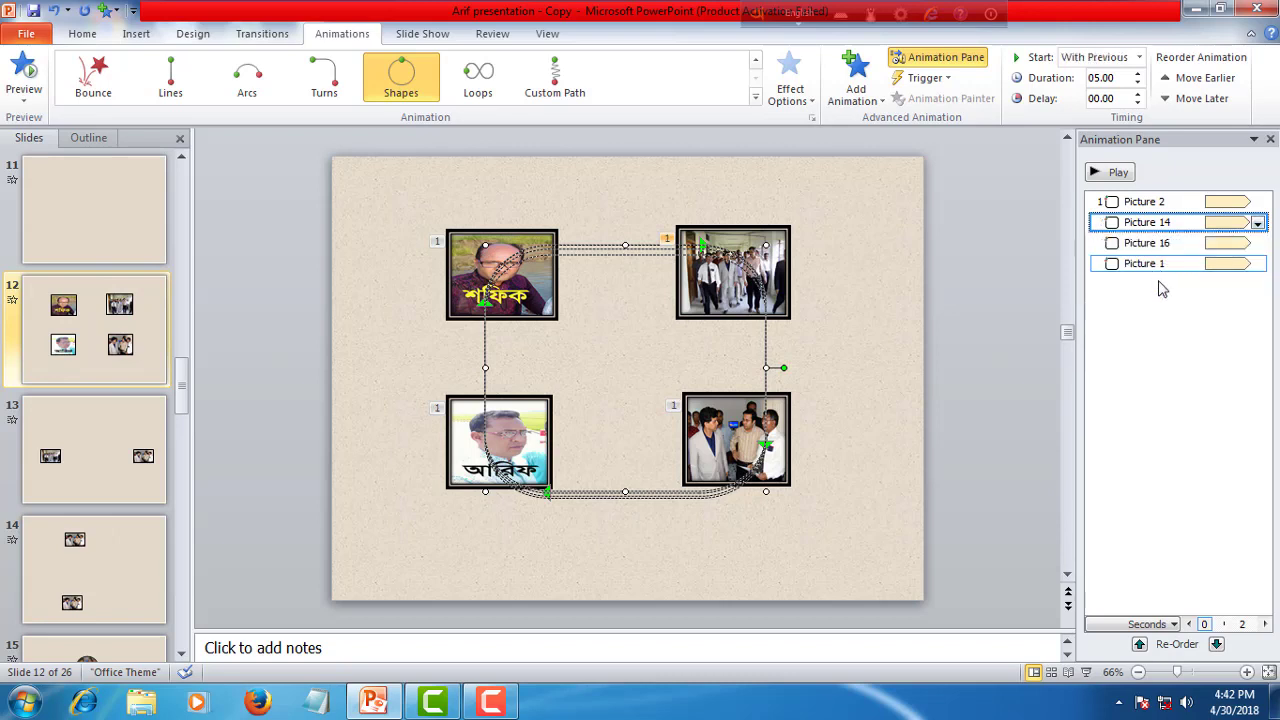
{"action": "left_click", "coordinate": [1165, 345]}
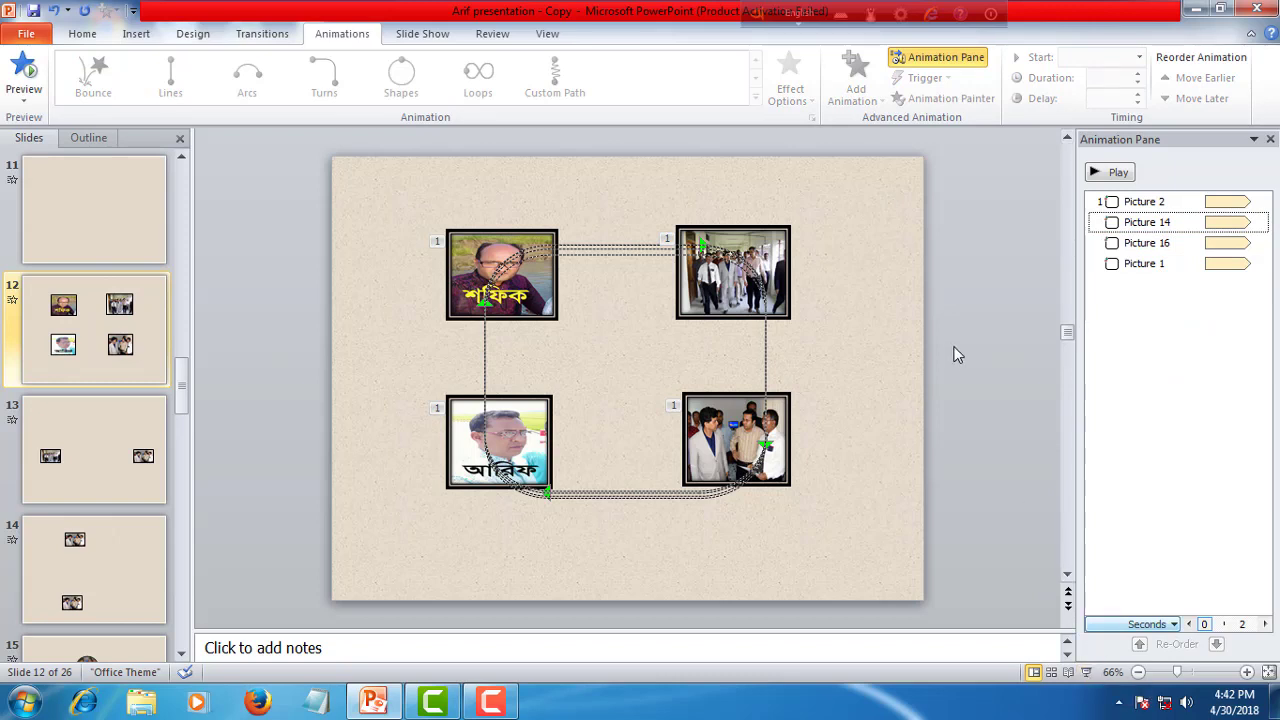
Run the slide show from slide 12 using the status-bar Slide Show button.
{"action": "left_click", "coordinate": [1087, 673]}
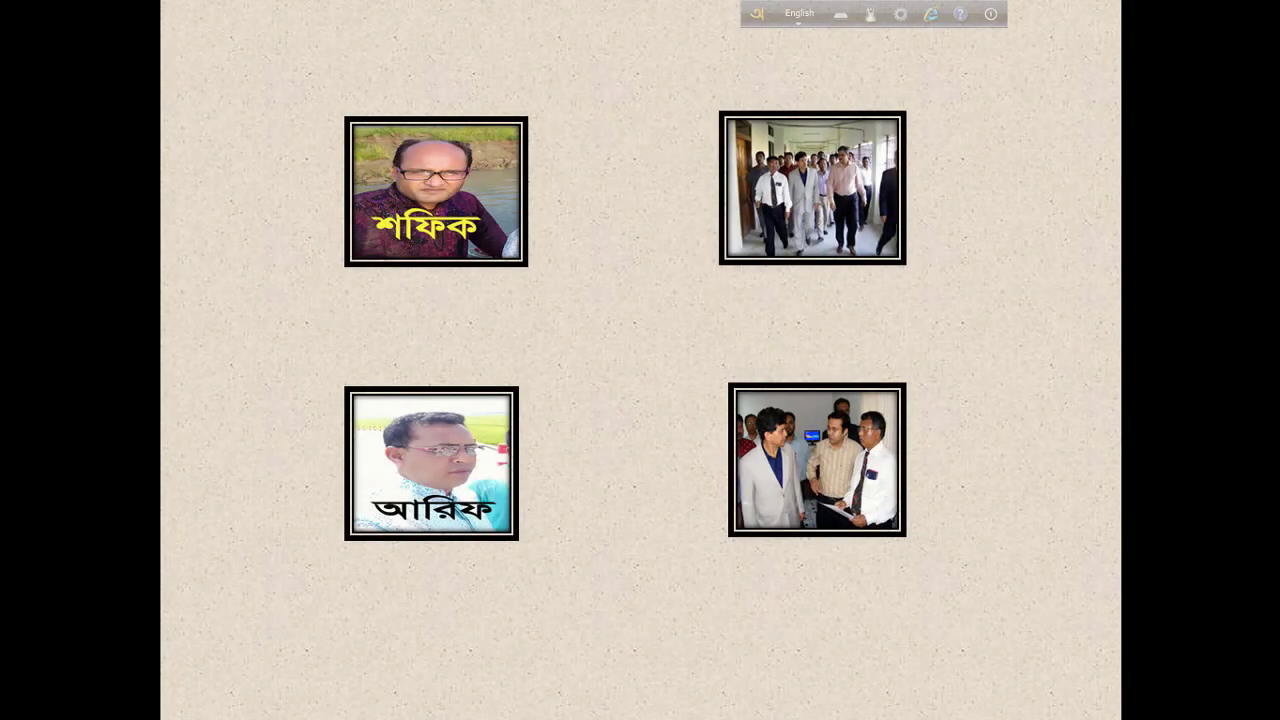